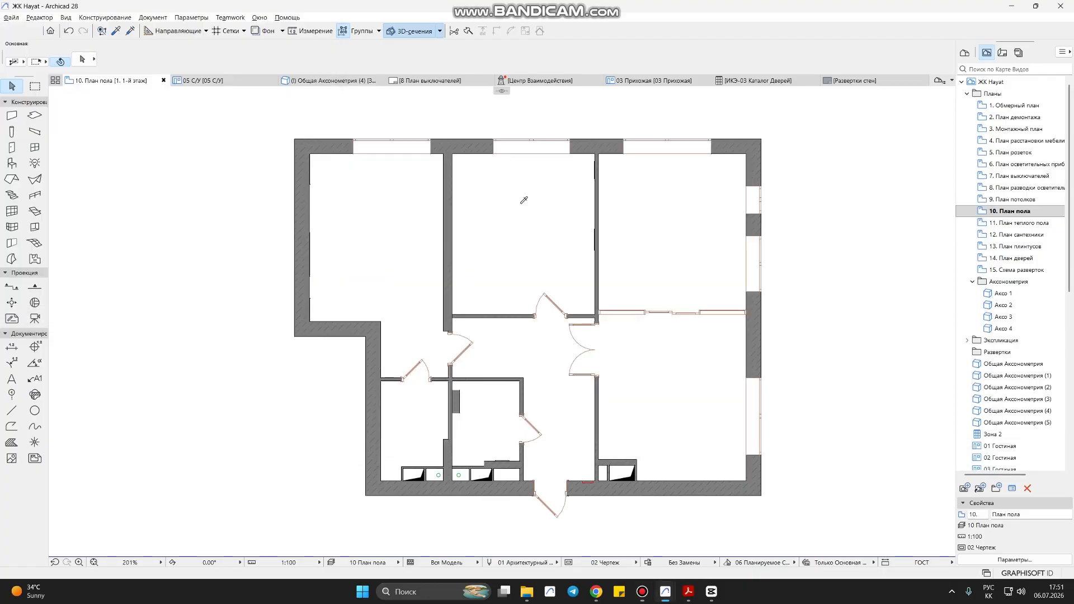
{"action": "key", "text": "alt+Tab"}
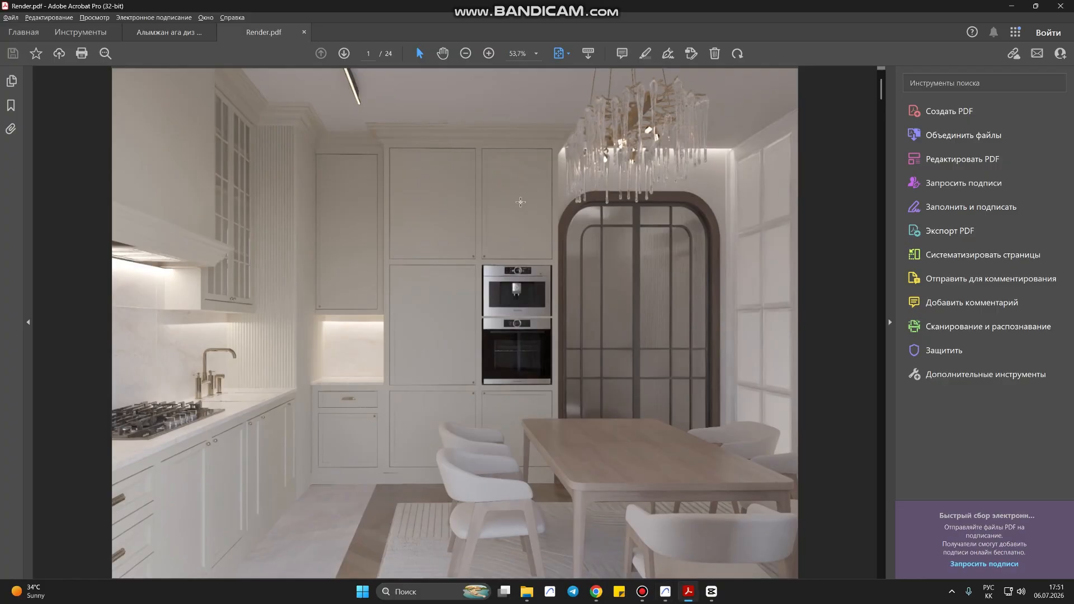
- Switch to Render.pdf in Acrobat and examine the floor finishes in the living room, hallway and kitchen renders
{"action": "scroll", "coordinate": [520, 201], "scroll_direction": "down", "scroll_amount": 10}
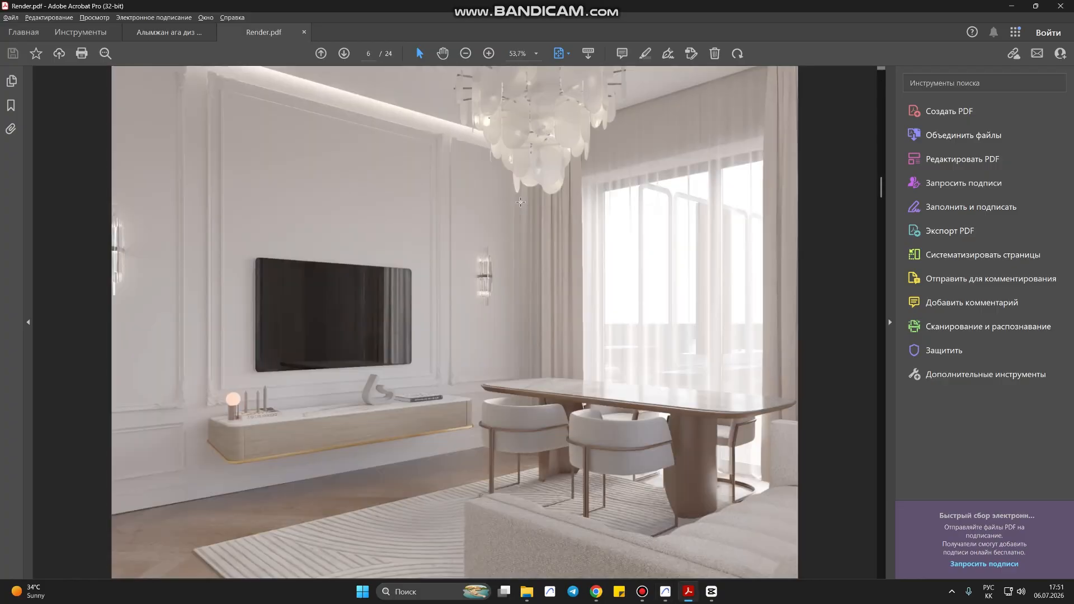
{"action": "scroll", "coordinate": [520, 201], "scroll_direction": "down", "scroll_amount": 2}
{"action": "scroll", "coordinate": [520, 201], "scroll_direction": "up", "scroll_amount": 2}
{"action": "scroll", "coordinate": [286, 515], "scroll_direction": "up", "scroll_amount": 3, "text": "ctrl"}
{"action": "scroll", "coordinate": [257, 508], "scroll_direction": "down", "scroll_amount": 4, "text": "ctrl"}
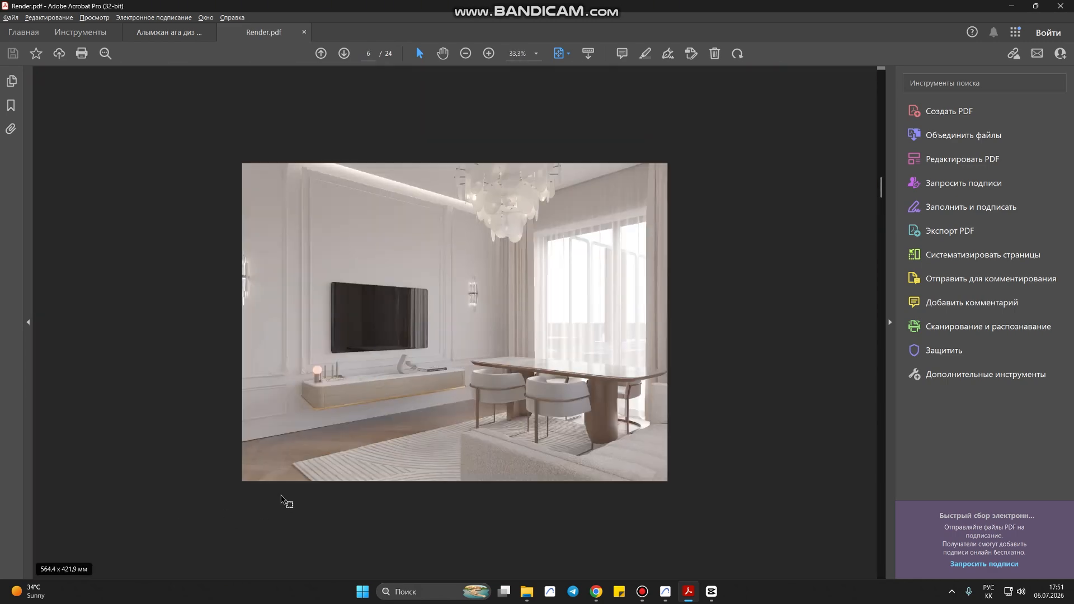
{"action": "scroll", "coordinate": [255, 514], "scroll_direction": "up", "scroll_amount": 3, "text": "ctrl"}
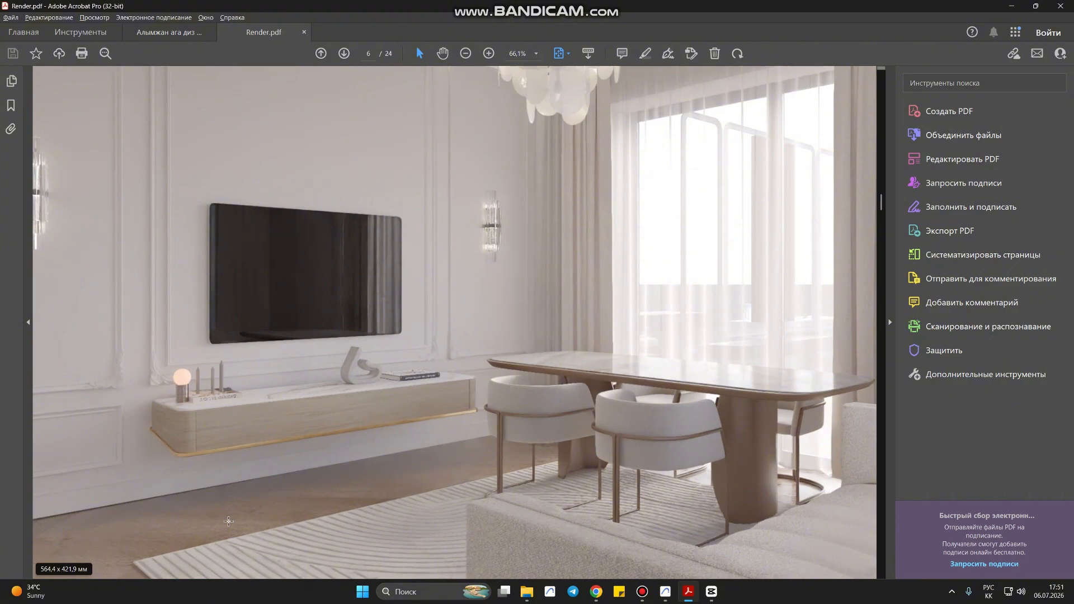
{"action": "scroll", "coordinate": [228, 521], "scroll_direction": "down", "scroll_amount": 4}
{"action": "scroll", "coordinate": [227, 520], "scroll_direction": "down", "scroll_amount": 2, "text": "ctrl"}
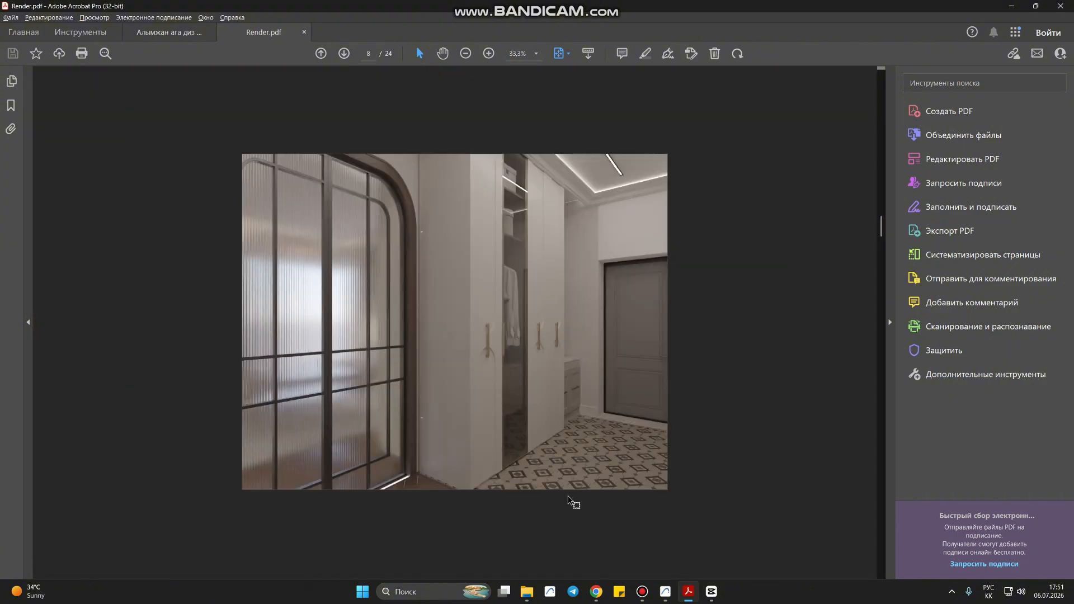
{"action": "scroll", "coordinate": [564, 437], "scroll_direction": "up", "scroll_amount": 2, "text": "ctrl"}
{"action": "key", "text": "alt+Tab"}
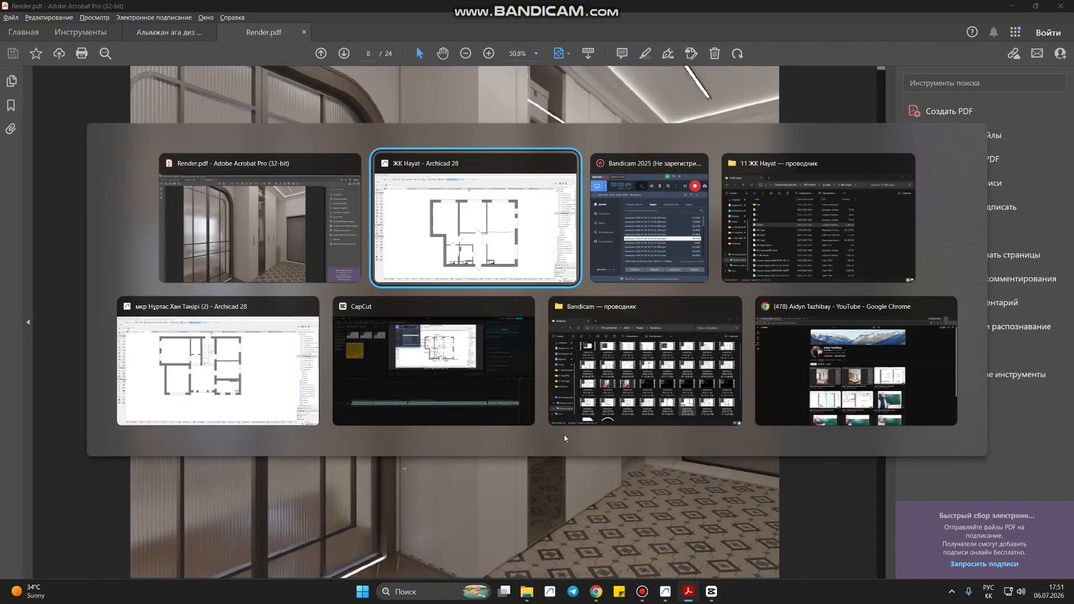
{"action": "key", "text": "alt+Tab"}
{"action": "scroll", "coordinate": [583, 401], "scroll_direction": "down", "scroll_amount": 1, "text": "ctrl"}
{"action": "scroll", "coordinate": [583, 401], "scroll_direction": "up", "scroll_amount": 7}
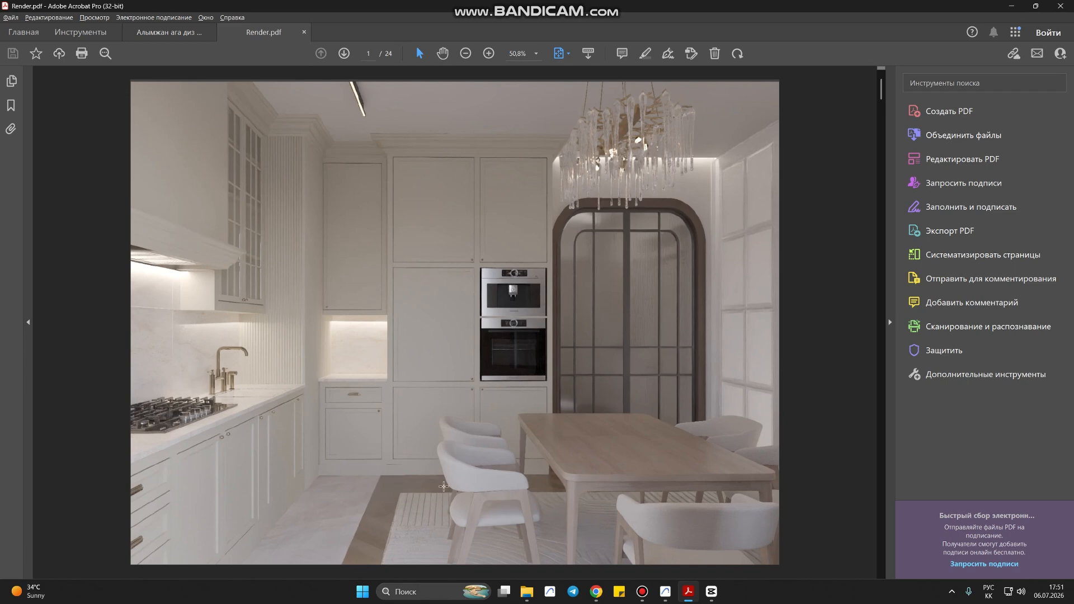
- Switch back to Archicad and start the Fill tool on the layer Отделка - Пол
{"action": "key", "text": "alt+Tab"}
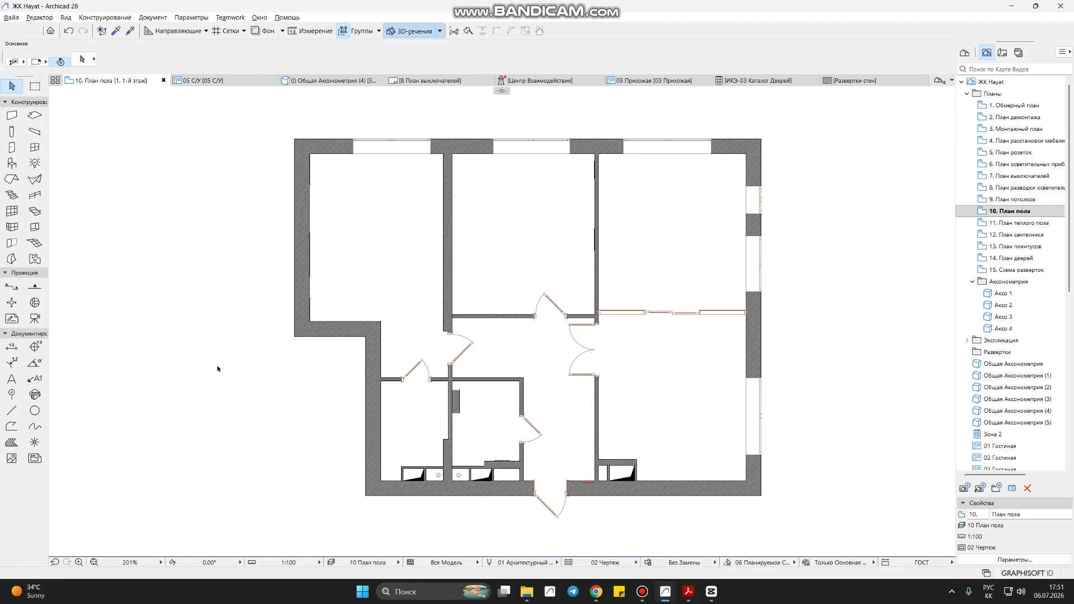
{"action": "left_click", "coordinate": [12, 442]}
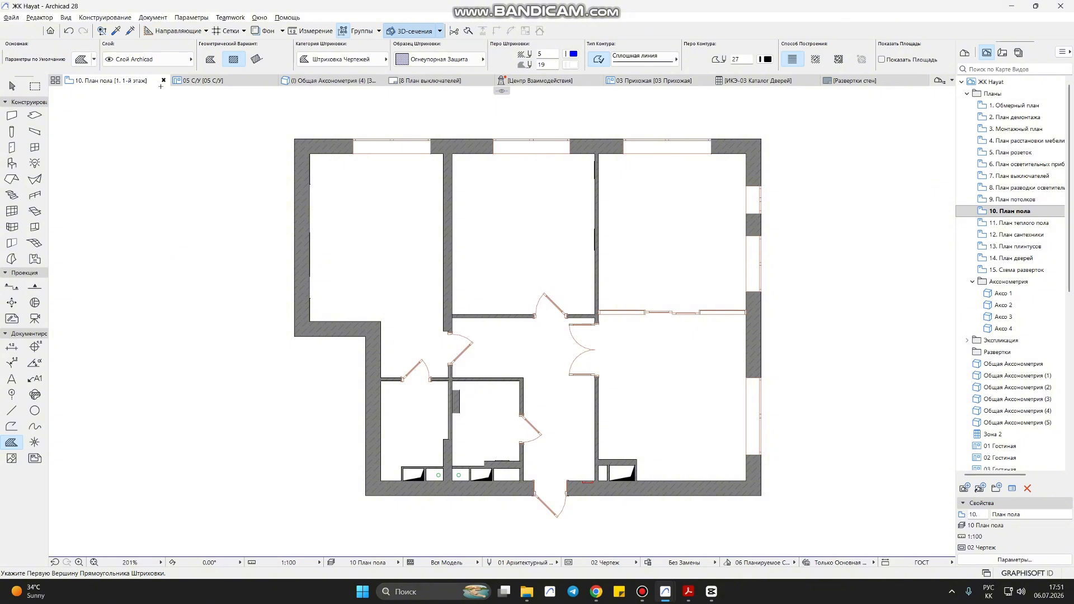
{"action": "left_click", "coordinate": [162, 60]}
{"action": "type", "text": "п"}
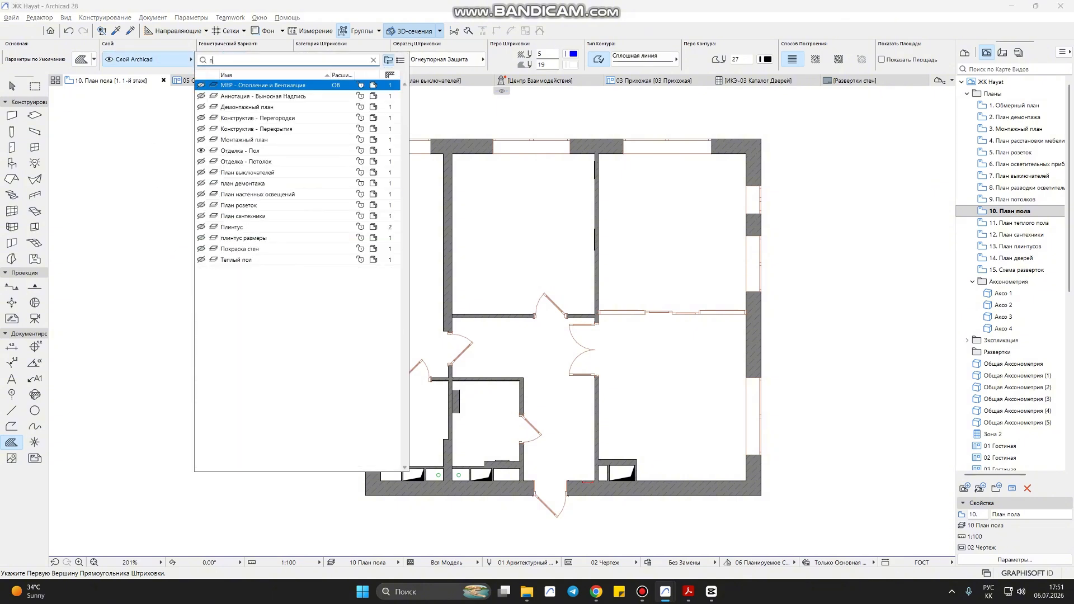
{"action": "type", "text": "ол"}
{"action": "key", "text": "Return"}
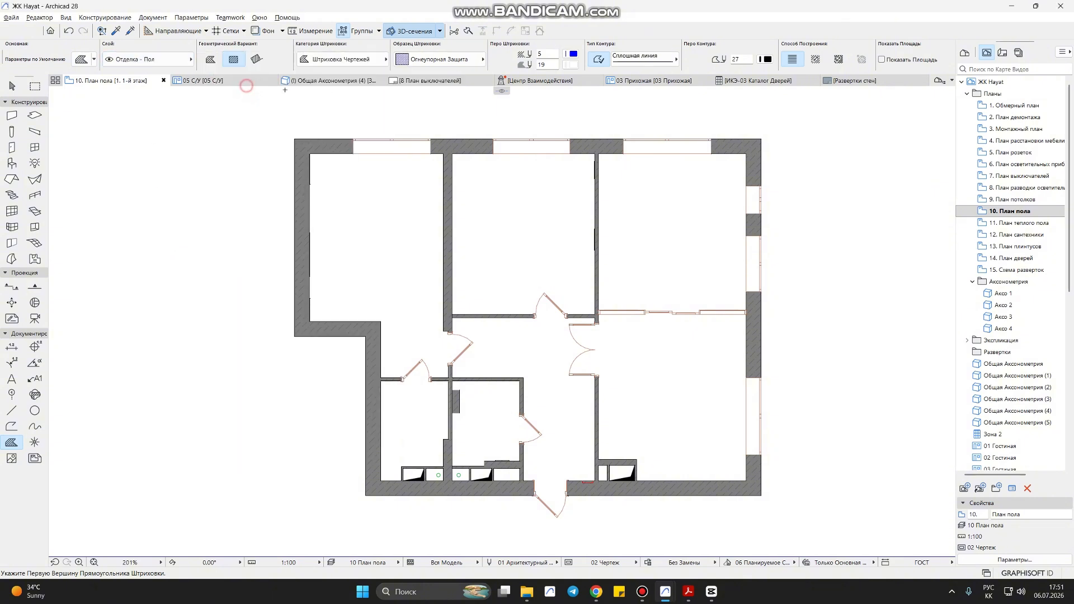
- Set the new fill's pattern to Настил 09 with foreground pen 178
{"action": "left_click", "coordinate": [442, 59]}
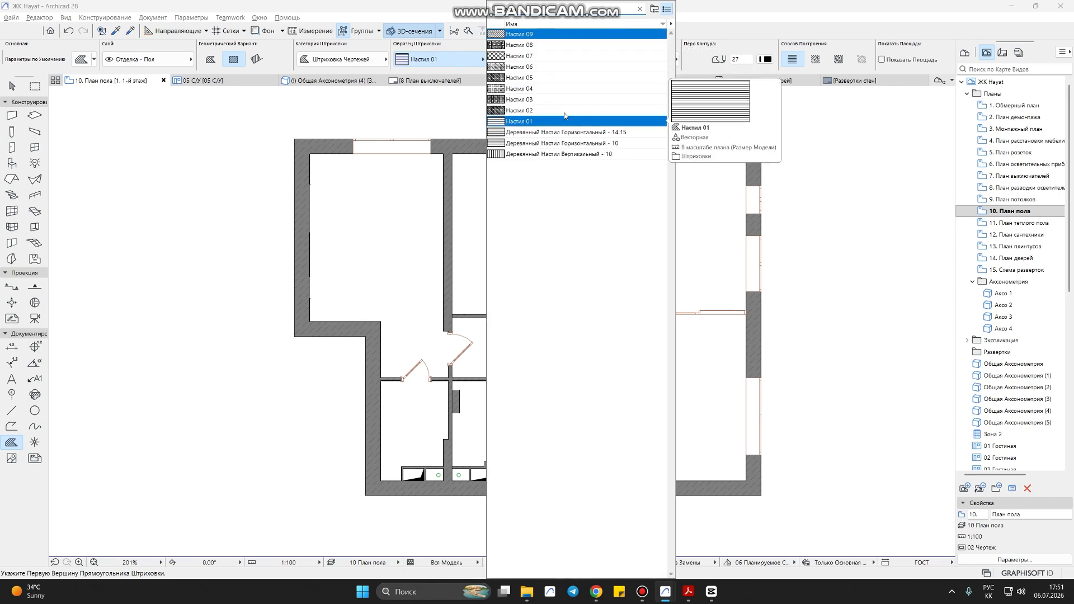
{"action": "left_click", "coordinate": [546, 36]}
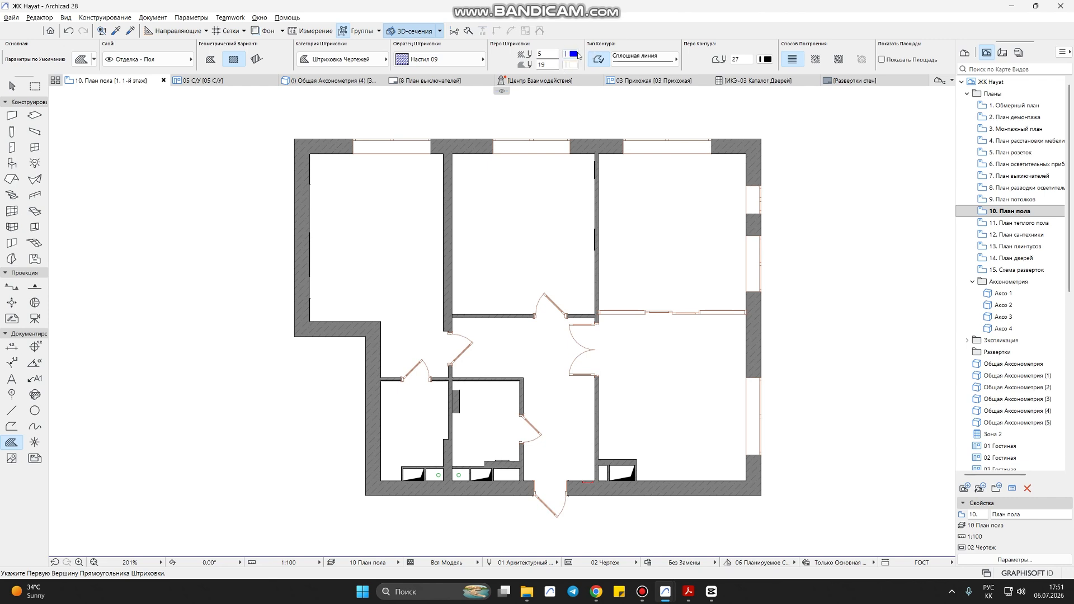
{"action": "left_click", "coordinate": [572, 54]}
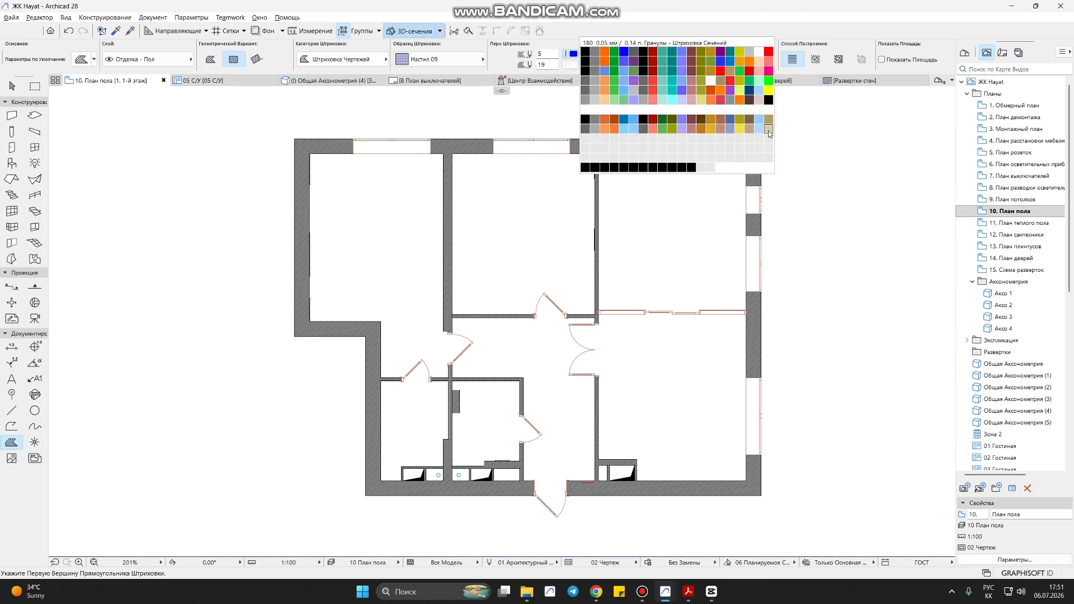
{"action": "left_click", "coordinate": [749, 129]}
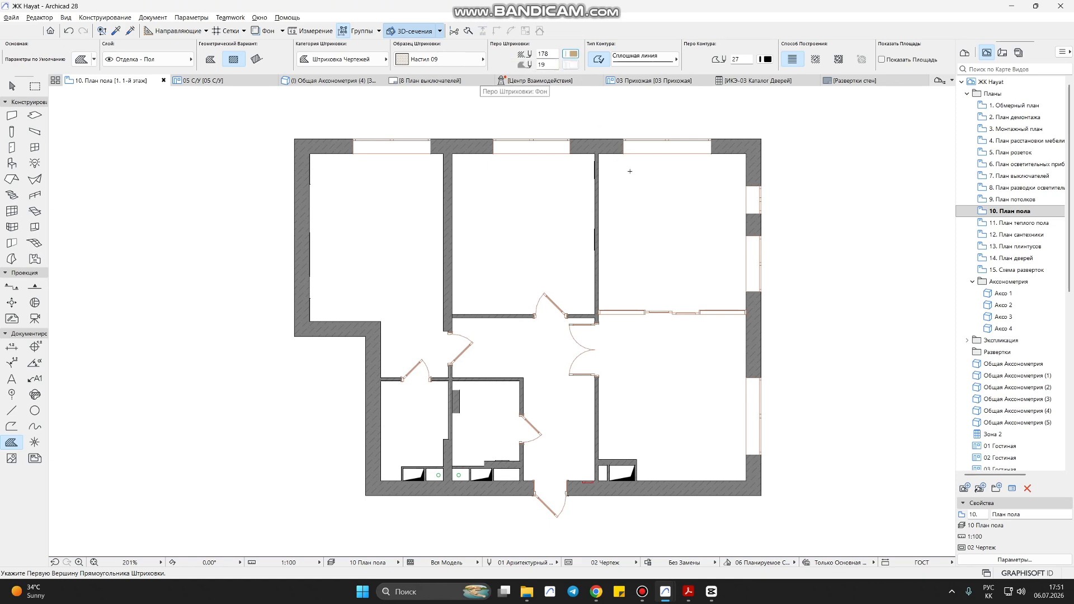
- Draw a rectangular herringbone fill about 4155 × 9180 mm over the two rooms on the plan's right side, including the kitchen
{"action": "middle_click_drag", "start_coordinate": [699, 229], "coordinate": [586, 233]}
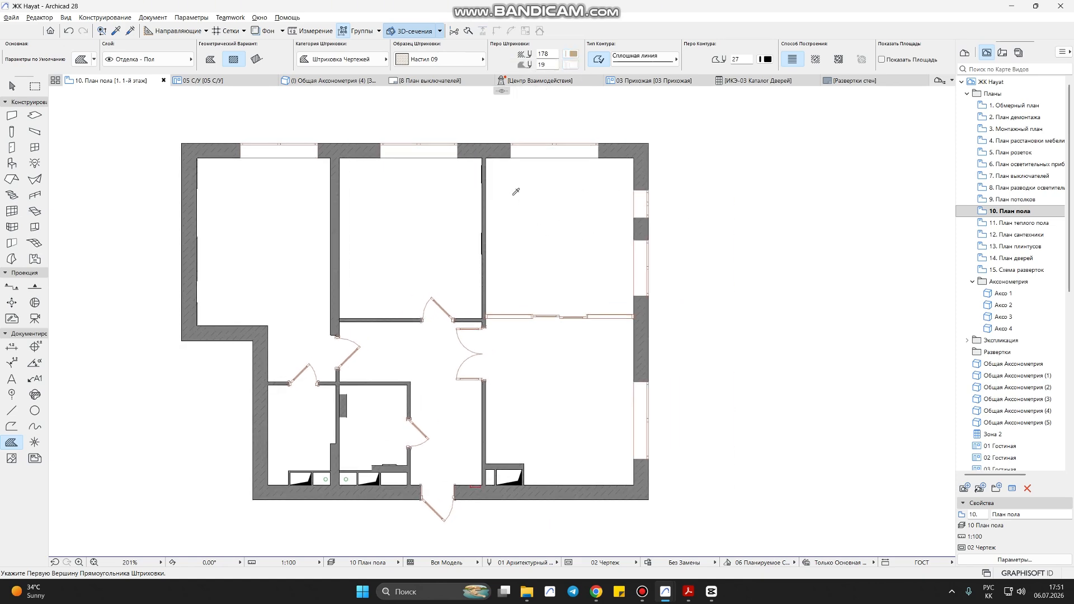
{"action": "key", "text": "alt+Tab"}
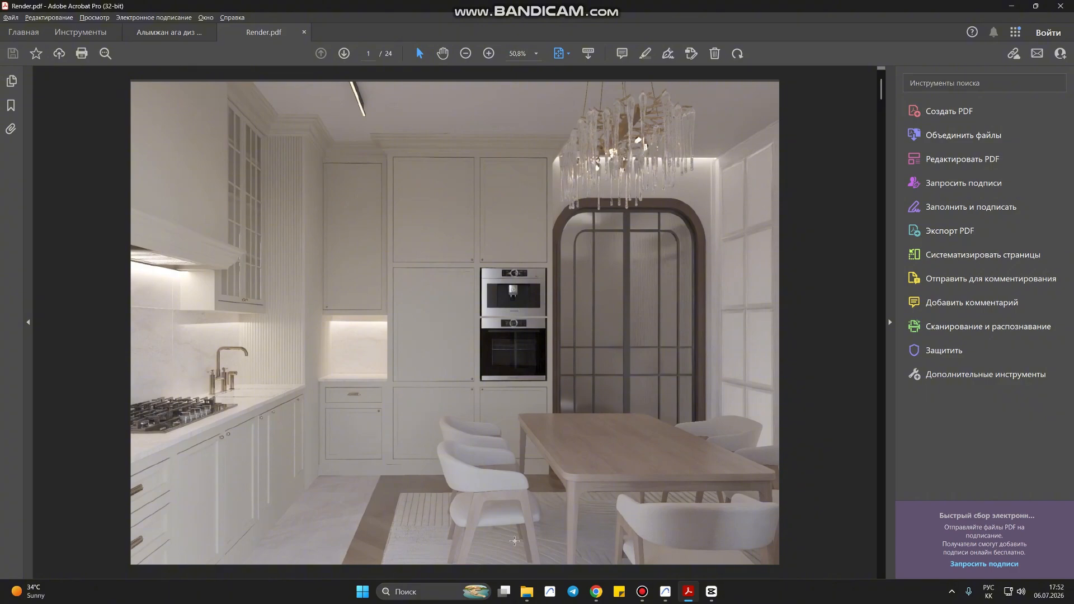
{"action": "key", "text": "alt+Tab"}
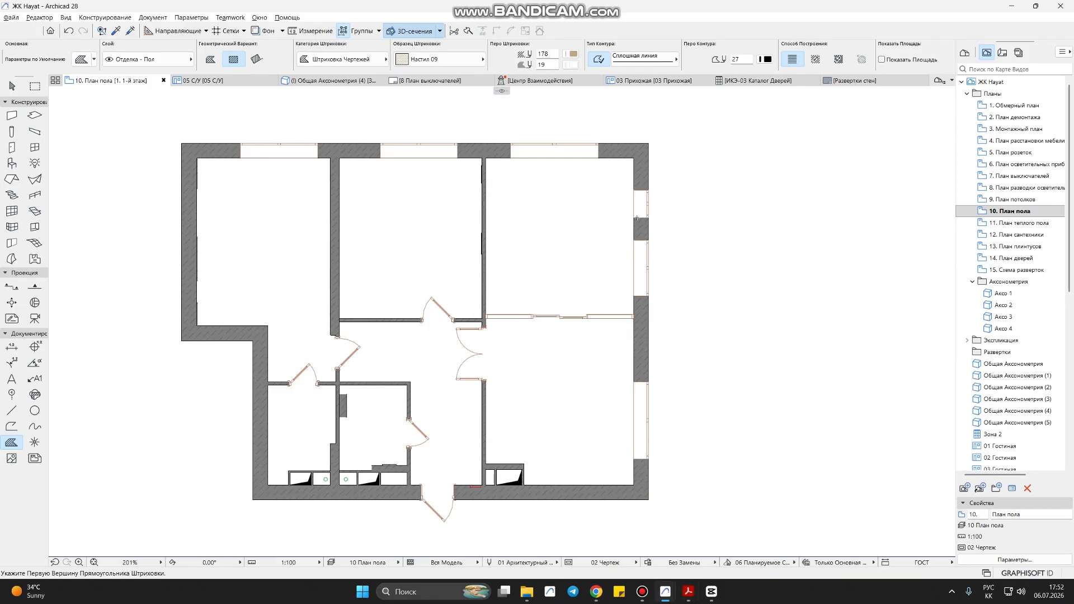
{"action": "left_click", "coordinate": [485, 158]}
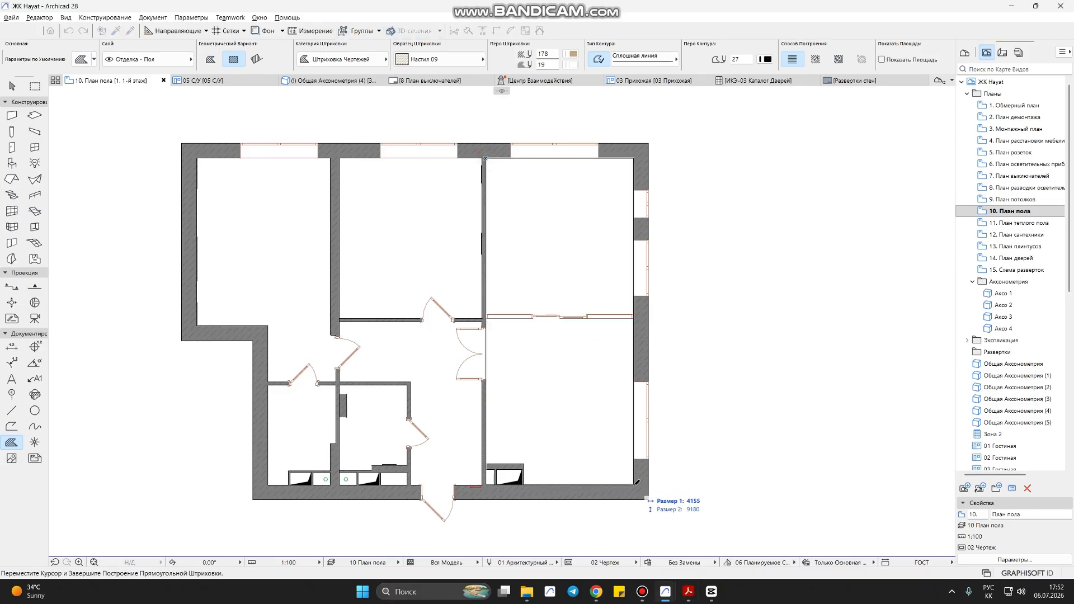
{"action": "left_click", "coordinate": [633, 485]}
{"action": "key", "text": "Escape"}
{"action": "left_click", "coordinate": [557, 412]}
{"action": "scroll", "coordinate": [583, 416], "scroll_direction": "up", "scroll_amount": 2}
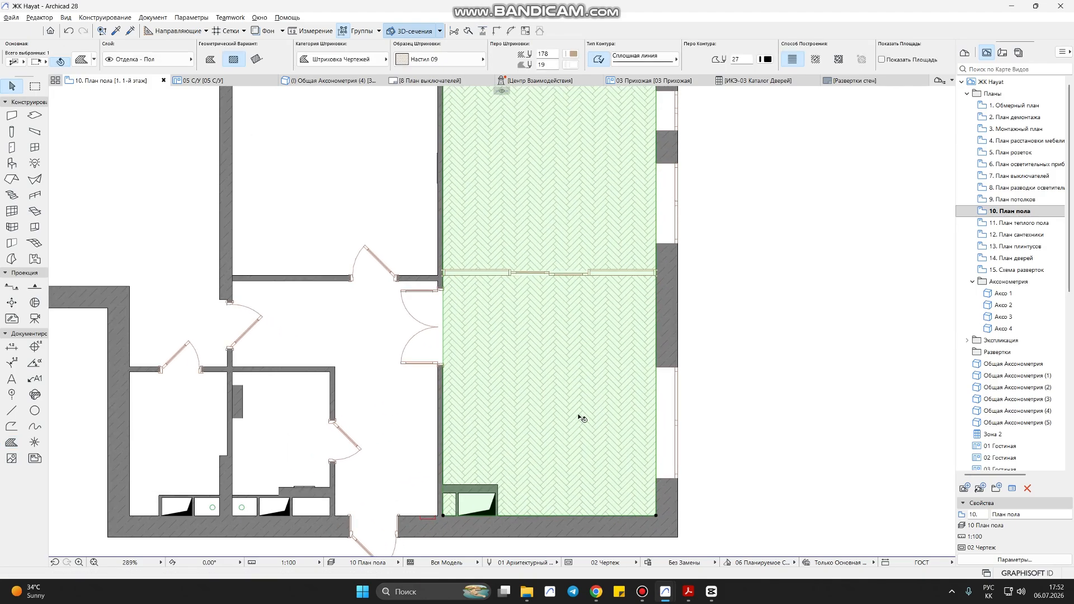
{"action": "key", "text": "Escape"}
- Check the kitchen render in Acrobat, then offset the herringbone fill's lower edge inward by 1200 mm in Archicad
{"action": "key", "text": "alt+Tab"}
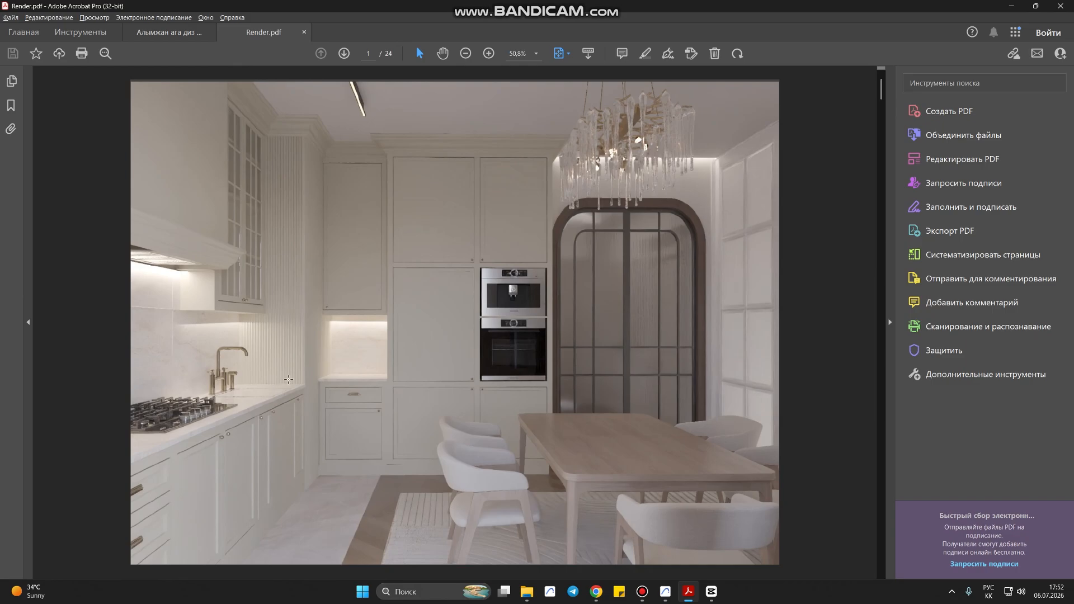
{"action": "key", "text": "alt+Tab"}
{"action": "key", "text": "alt+Tab"}
{"action": "key", "text": "alt+Tab"}
{"action": "left_click", "coordinate": [560, 515]}
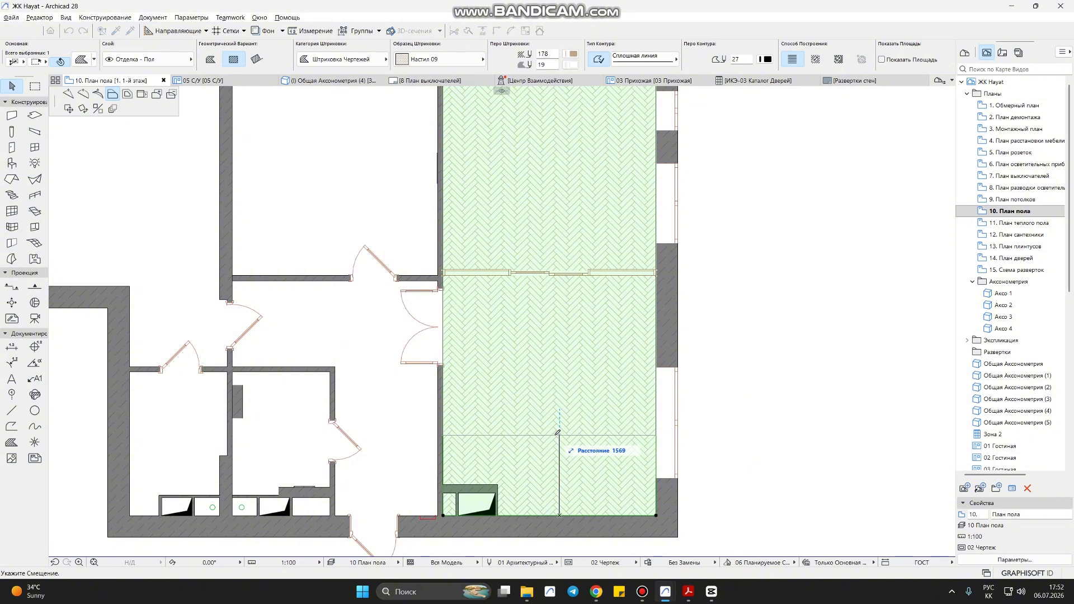
{"action": "type", "text": "1200"}
{"action": "key", "text": "Return"}
{"action": "key", "text": "Escape"}
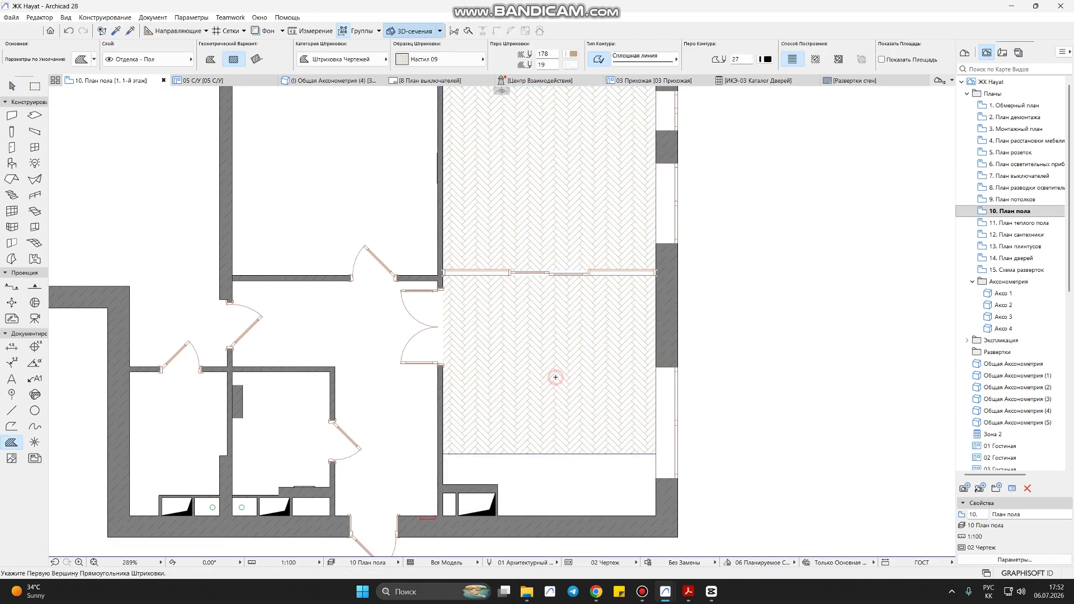
- Set the fill defaults to pattern Сетка 600x600 with background pen 103 and foreground pen 19
{"action": "left_click", "coordinate": [439, 59]}
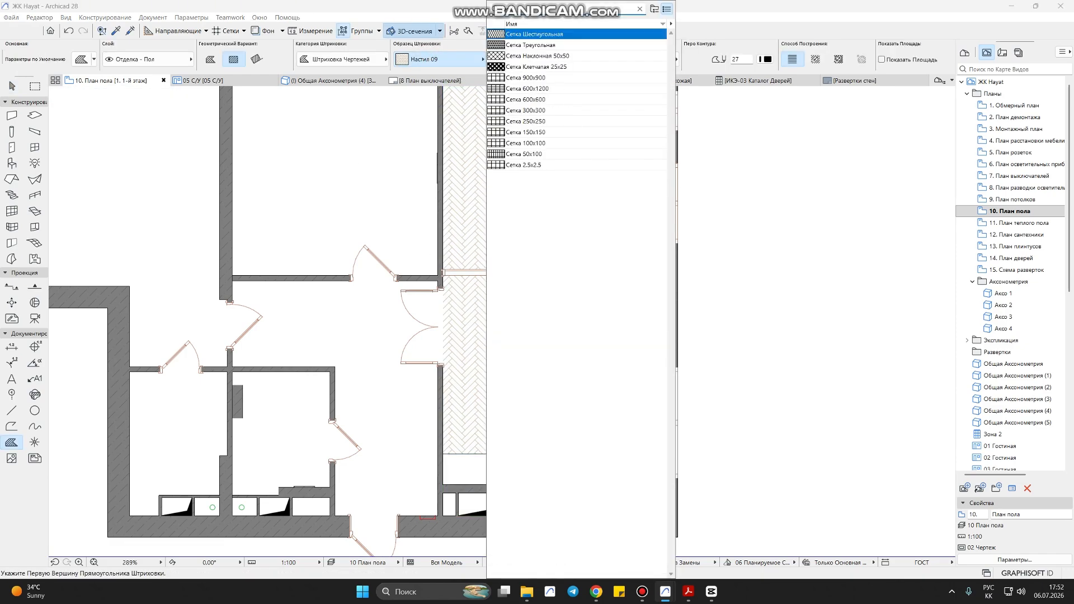
{"action": "left_click", "coordinate": [537, 99]}
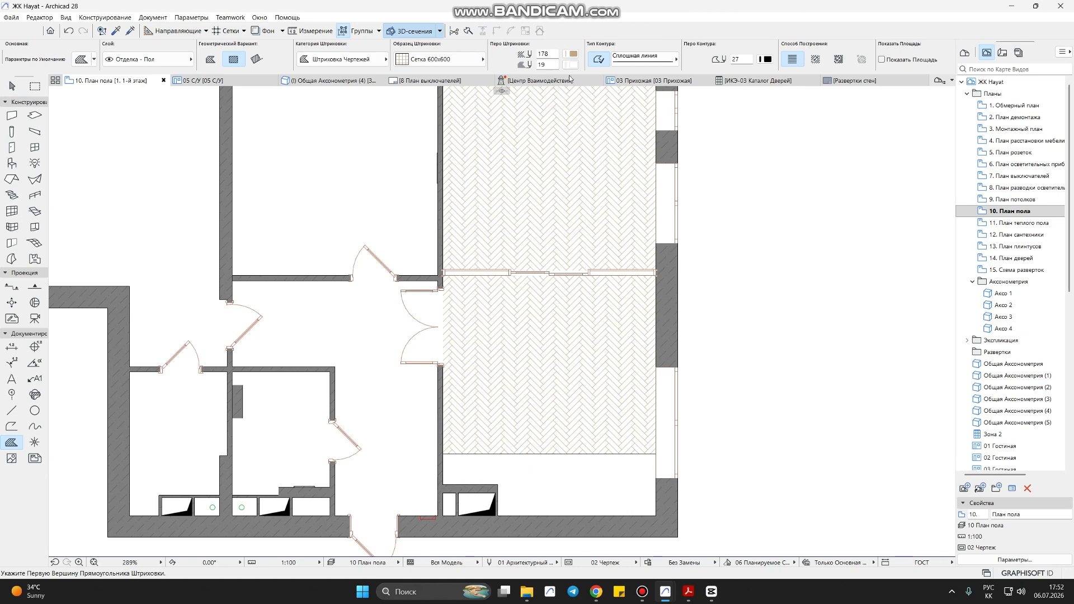
{"action": "left_click", "coordinate": [576, 65]}
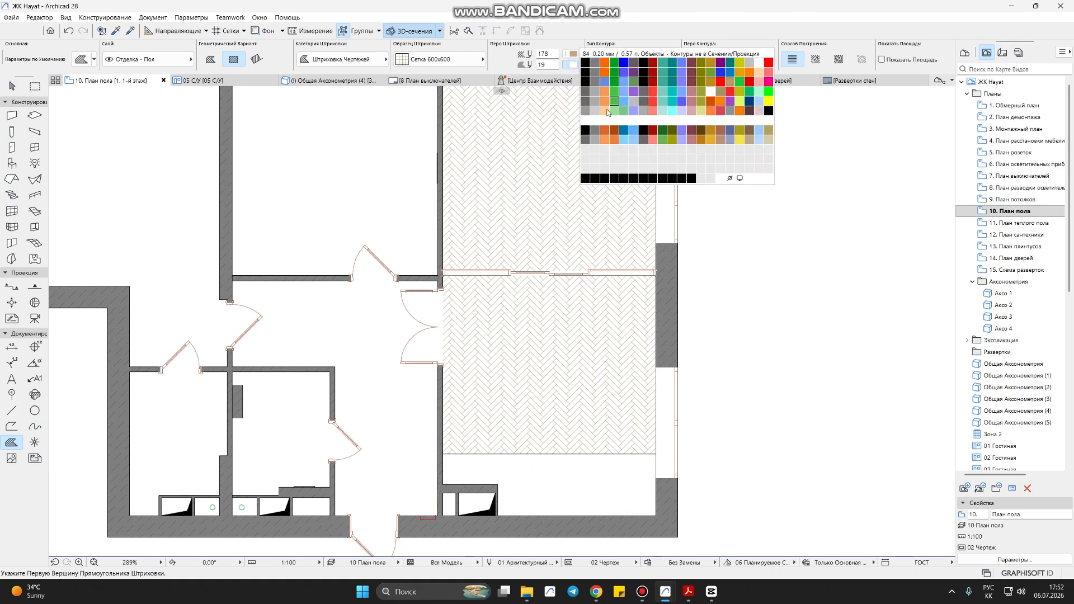
{"action": "left_click", "coordinate": [605, 112]}
{"action": "left_click", "coordinate": [571, 53]}
{"action": "left_click", "coordinate": [759, 62]}
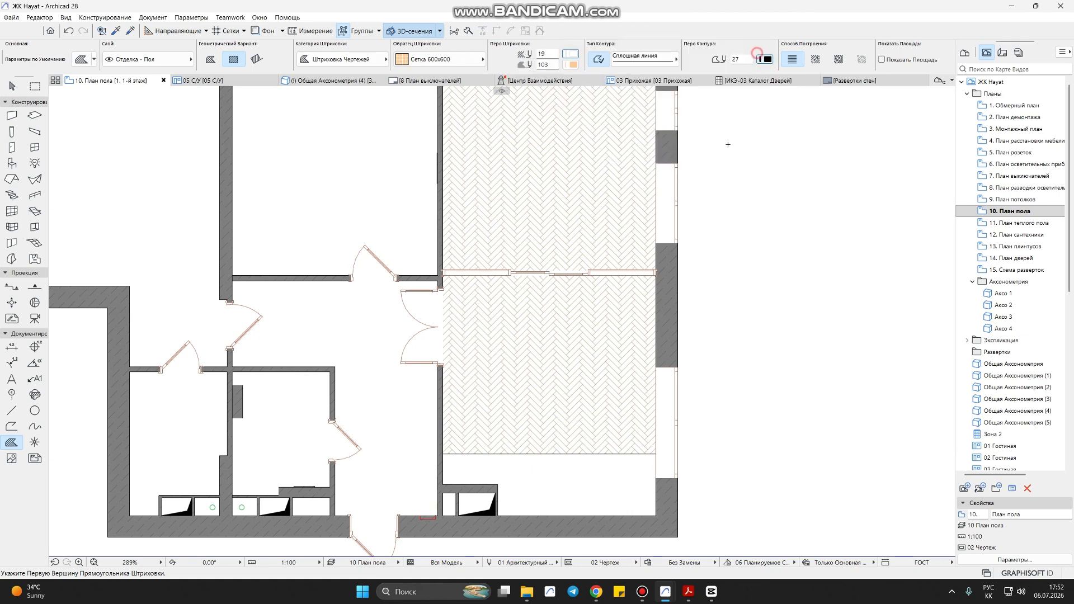
- Fill the empty strip below the herringbone floor with the tile pattern, following the shaft's outline
{"action": "left_click", "coordinate": [543, 469]}
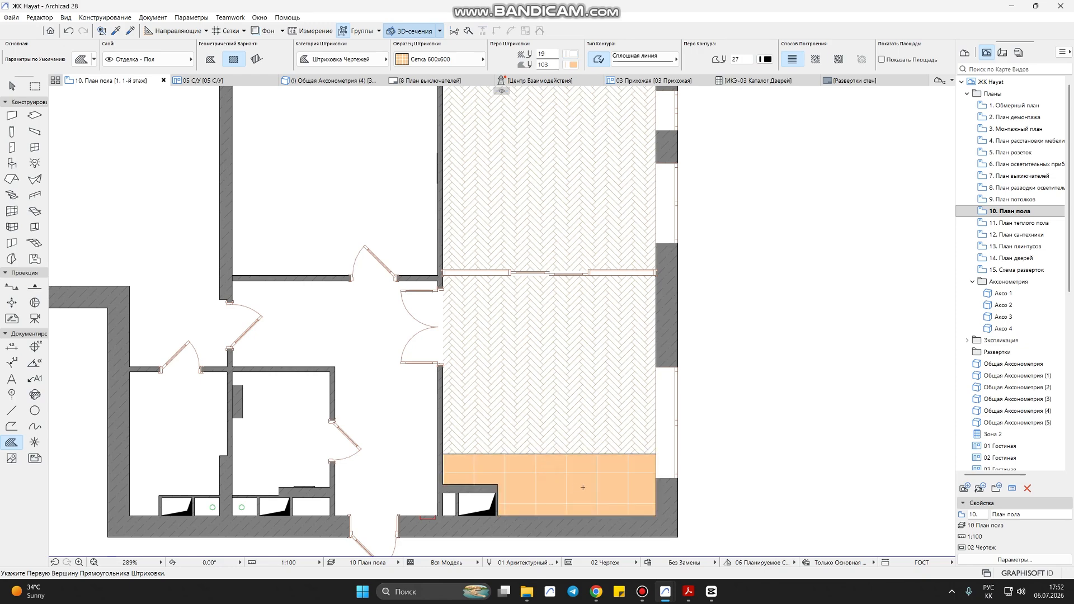
{"action": "scroll", "coordinate": [582, 464], "scroll_direction": "up", "scroll_amount": 2}
{"action": "key", "text": "Escape"}
- Select the kitchen tile fill and set its pattern construction method to special distortion
{"action": "middle_click_drag", "start_coordinate": [582, 460], "coordinate": [594, 372]}
{"action": "scroll", "coordinate": [580, 376], "scroll_direction": "up", "scroll_amount": 2}
{"action": "left_click", "coordinate": [569, 357]}
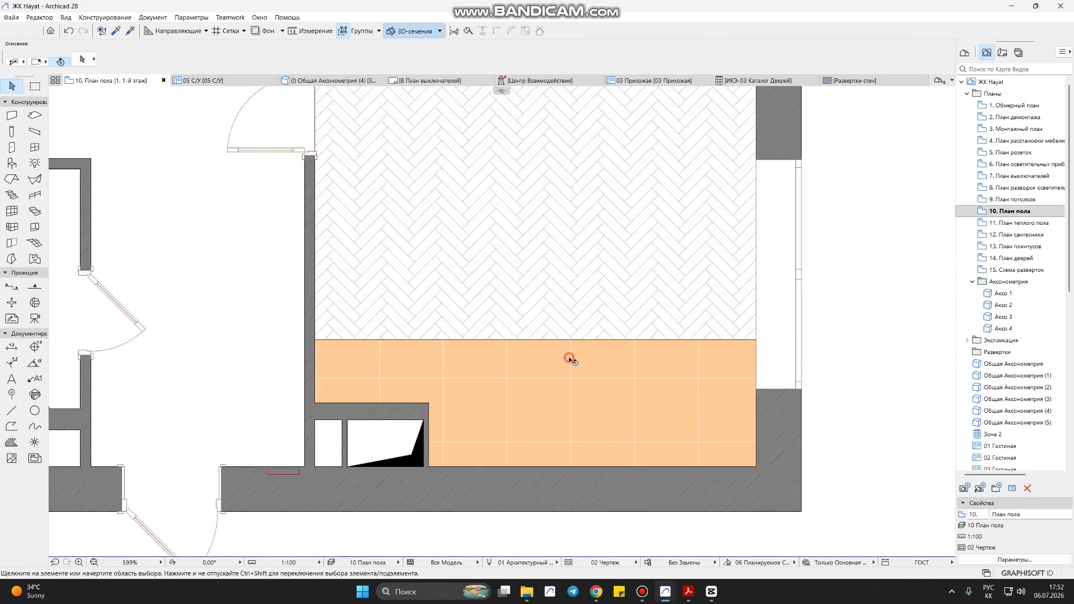
{"action": "left_click", "coordinate": [564, 394]}
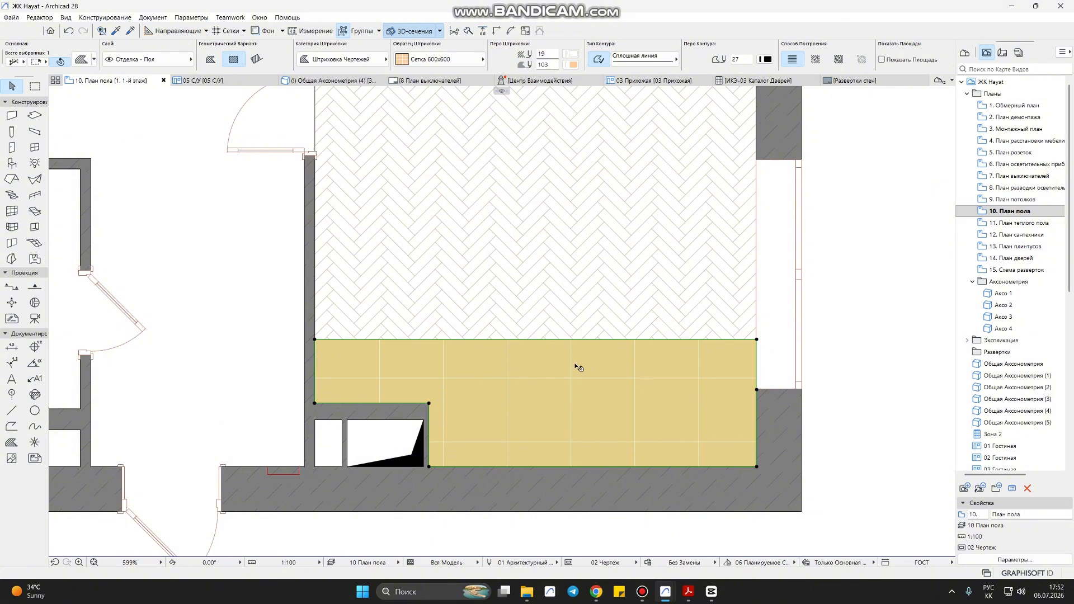
{"action": "left_click", "coordinate": [839, 60]}
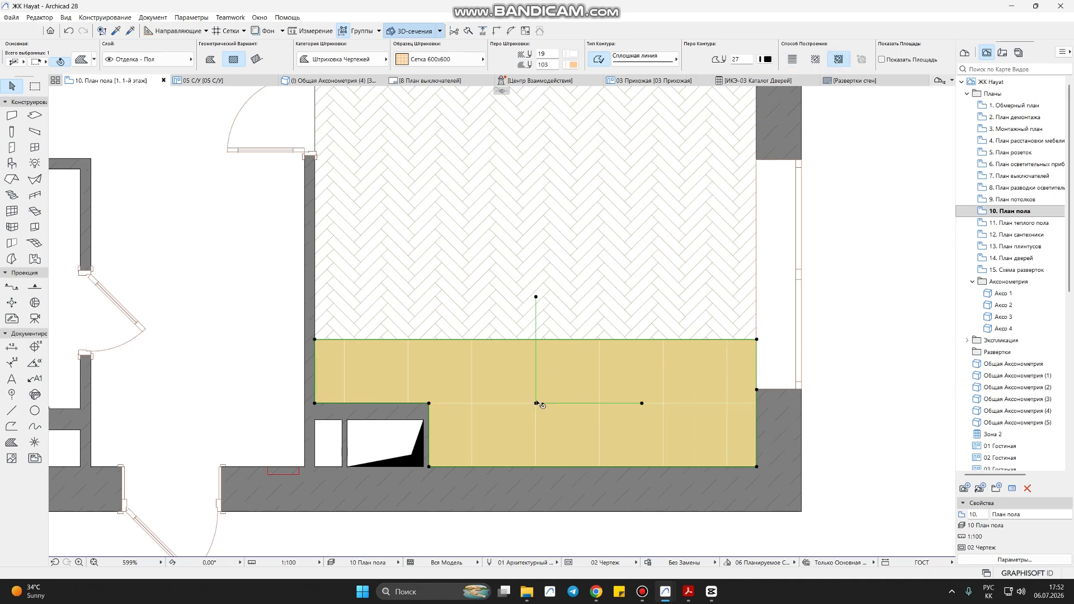
{"action": "left_click", "coordinate": [535, 403]}
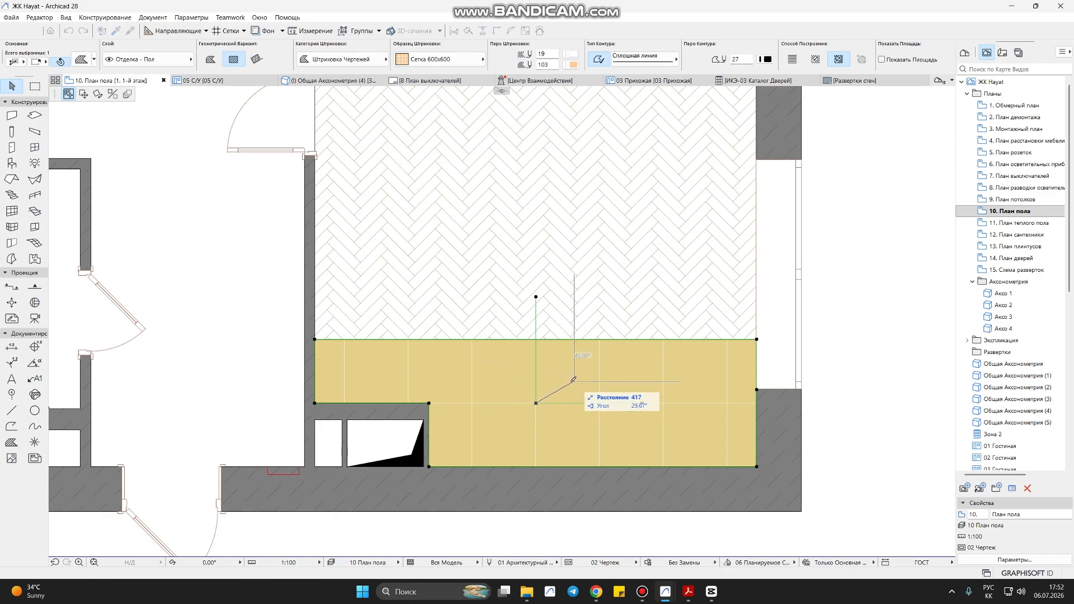
{"action": "key", "text": "Escape"}
{"action": "scroll", "coordinate": [539, 405], "scroll_direction": "up", "scroll_amount": 4}
{"action": "key", "text": "Escape"}
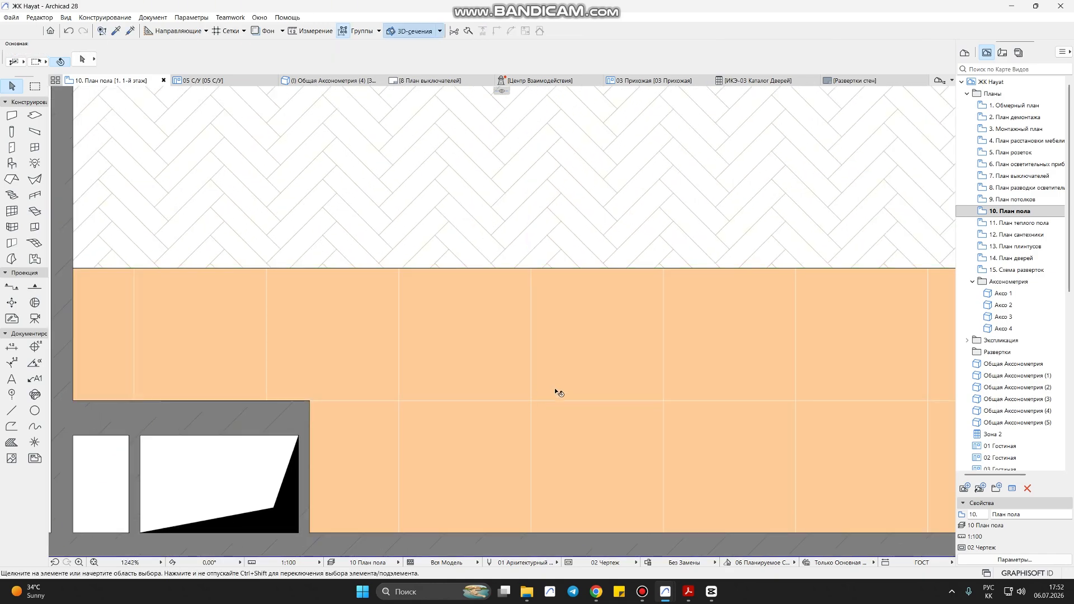
- Check the kitchen render in Acrobat, then move the kitchen tile fill's pattern origin horizontally to the room's right wall edge in Archicad
{"action": "scroll", "coordinate": [554, 388], "scroll_direction": "down", "scroll_amount": 5}
{"action": "left_click", "coordinate": [585, 370]}
{"action": "scroll", "coordinate": [581, 388], "scroll_direction": "up", "scroll_amount": 3}
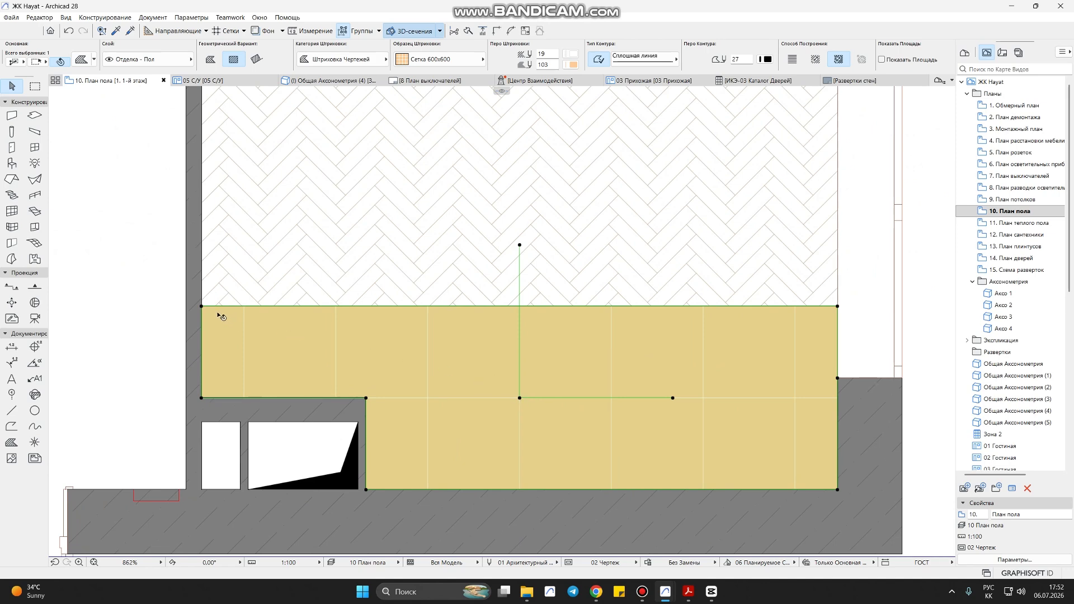
{"action": "key", "text": "alt+Tab"}
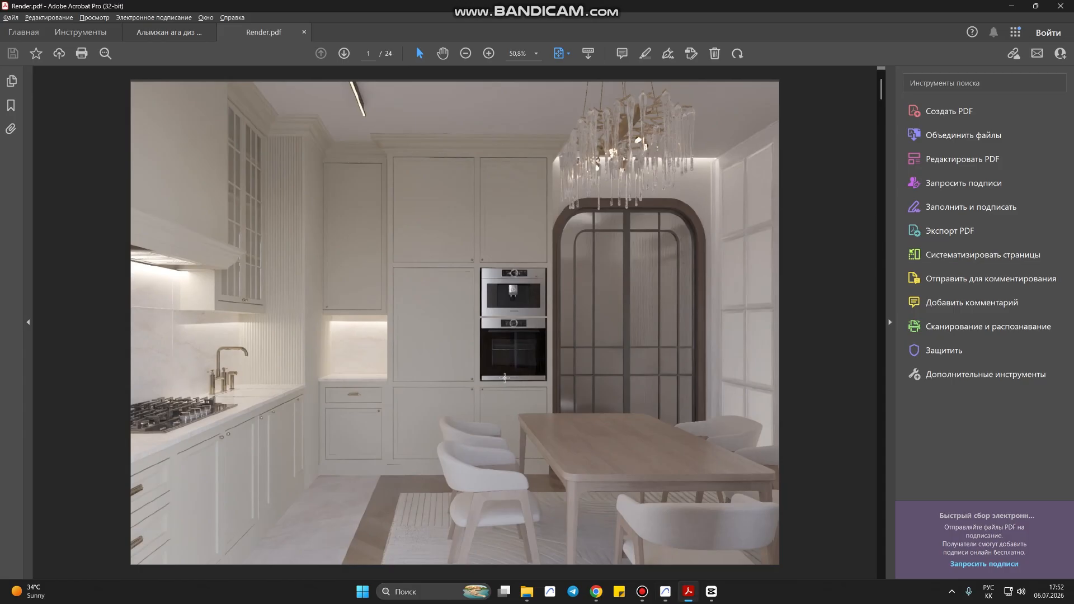
{"action": "key", "text": "alt+Tab"}
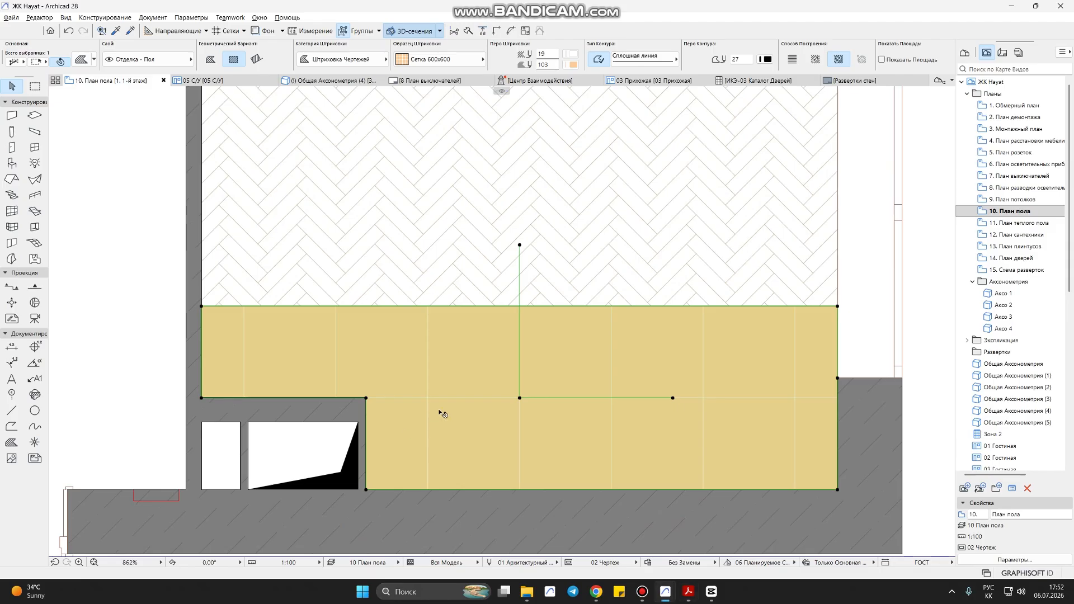
{"action": "left_click", "coordinate": [520, 398]}
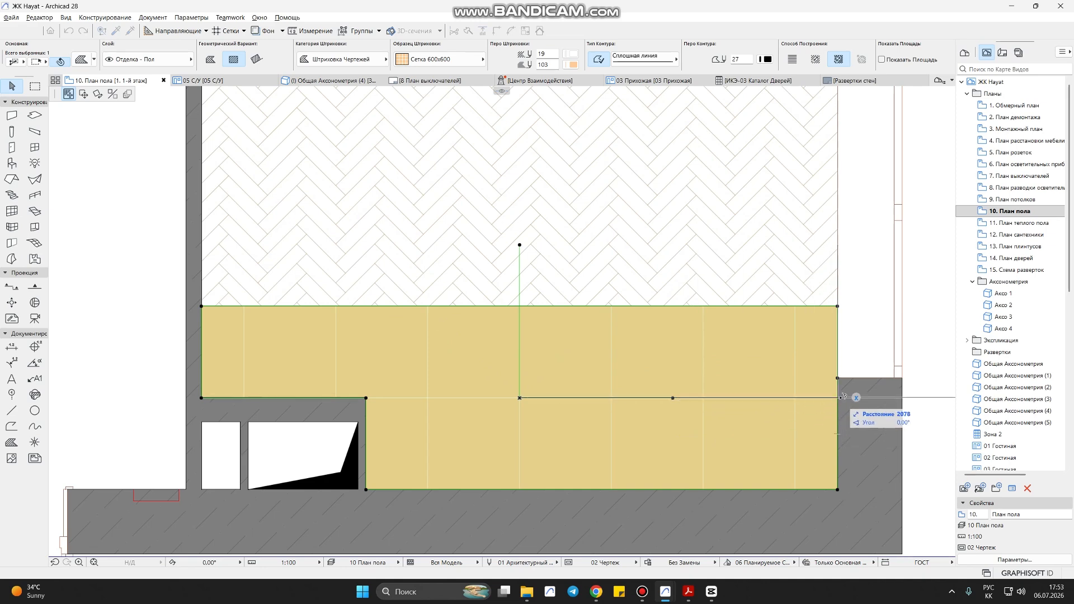
{"action": "left_click", "coordinate": [840, 399]}
{"action": "key", "text": "Escape"}
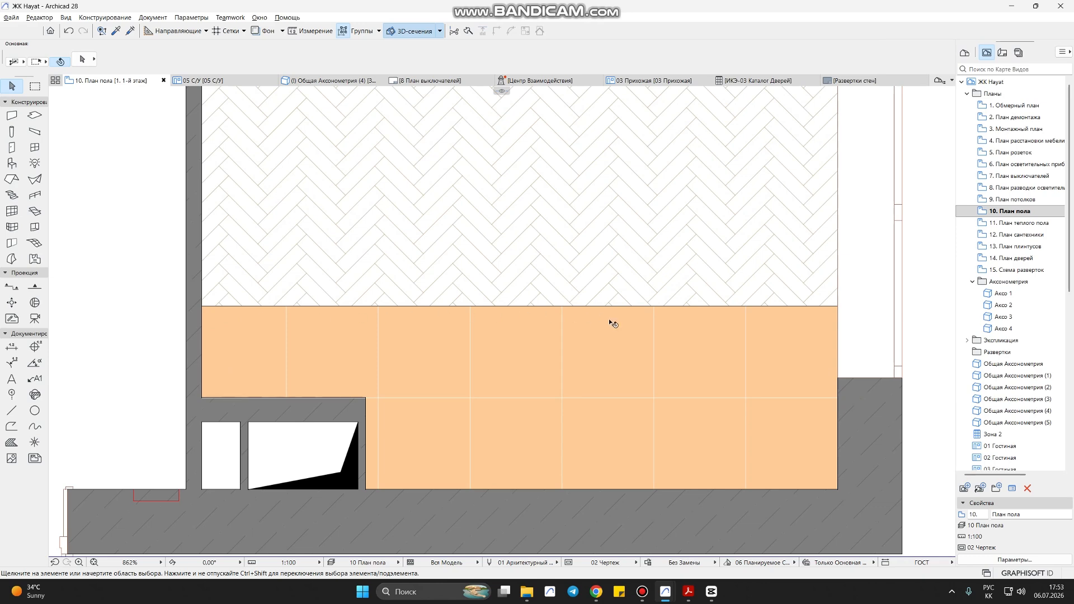
- Compare the kitchen tile layout with its render, then examine the living room and hallway renders in Acrobat for their floor finishes
{"action": "scroll", "coordinate": [376, 414], "scroll_direction": "up", "scroll_amount": 2}
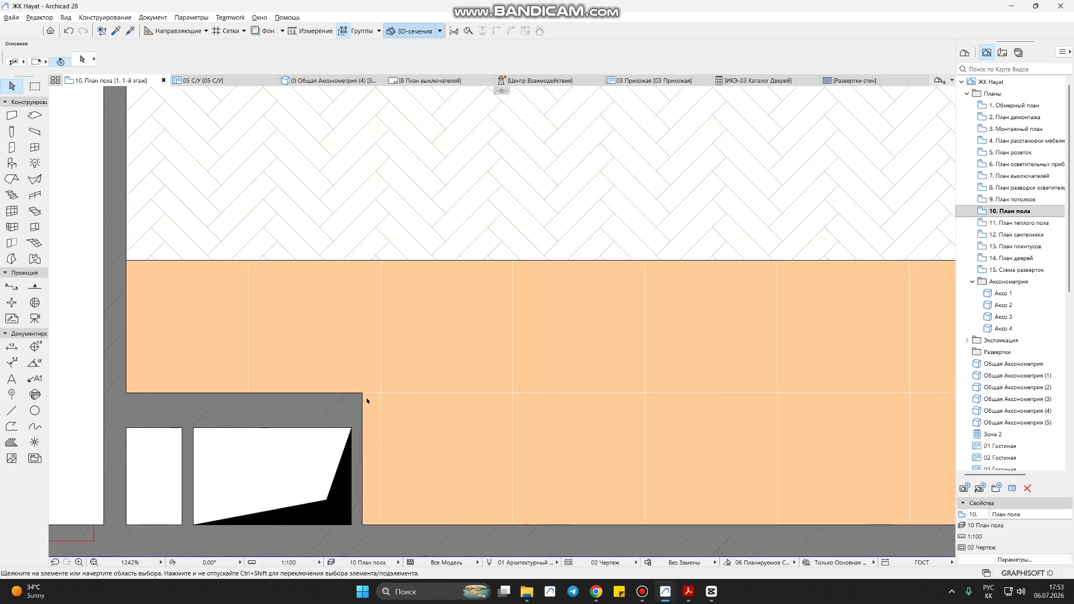
{"action": "scroll", "coordinate": [366, 401], "scroll_direction": "down", "scroll_amount": 3}
{"action": "key", "text": "alt+Tab"}
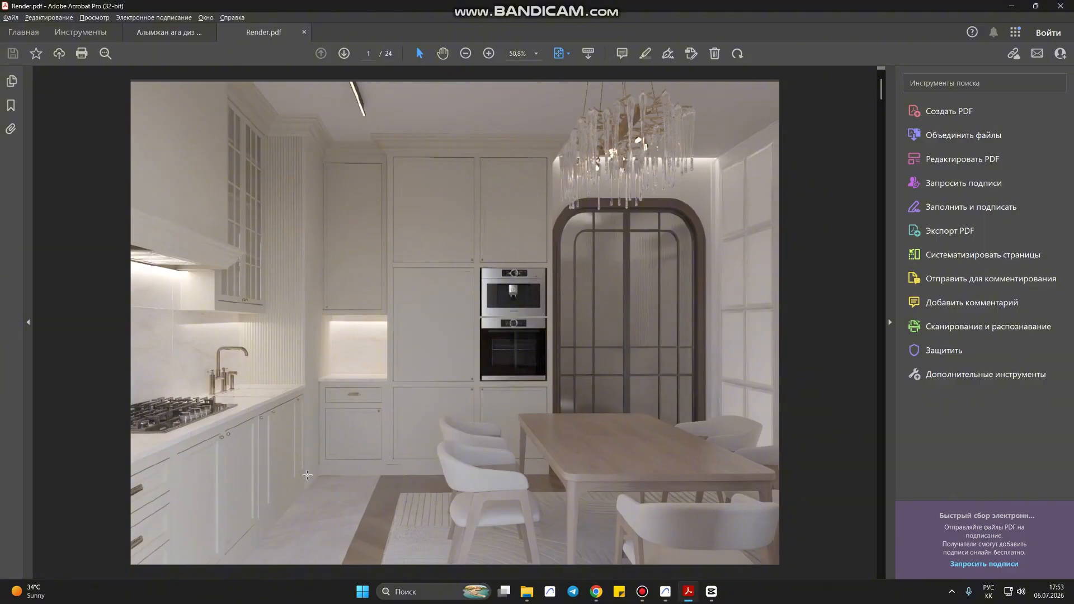
{"action": "key", "text": "alt+Tab"}
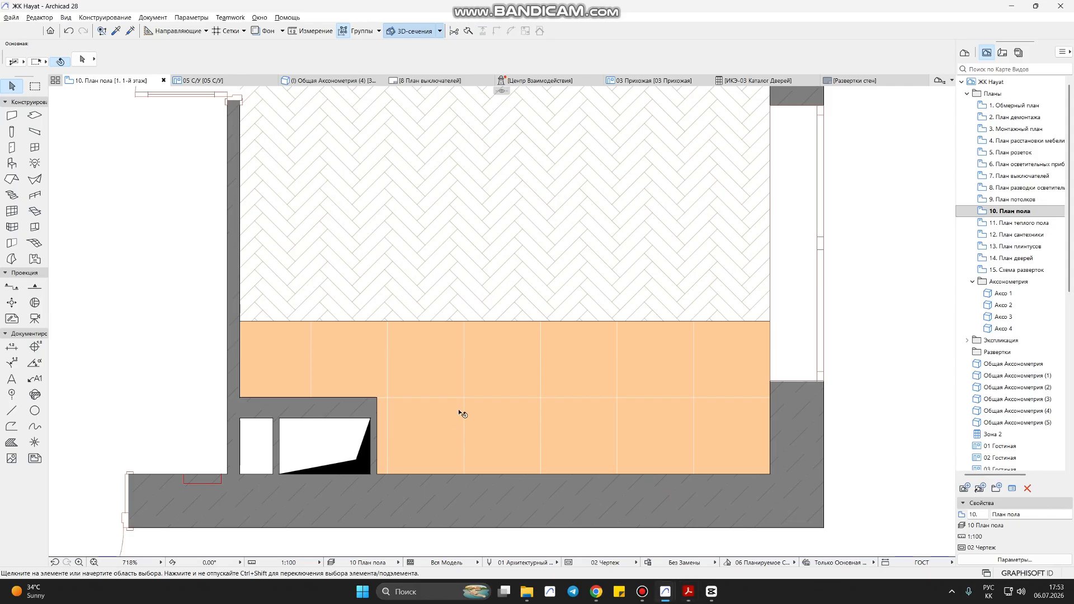
{"action": "scroll", "coordinate": [462, 414], "scroll_direction": "down", "scroll_amount": 7}
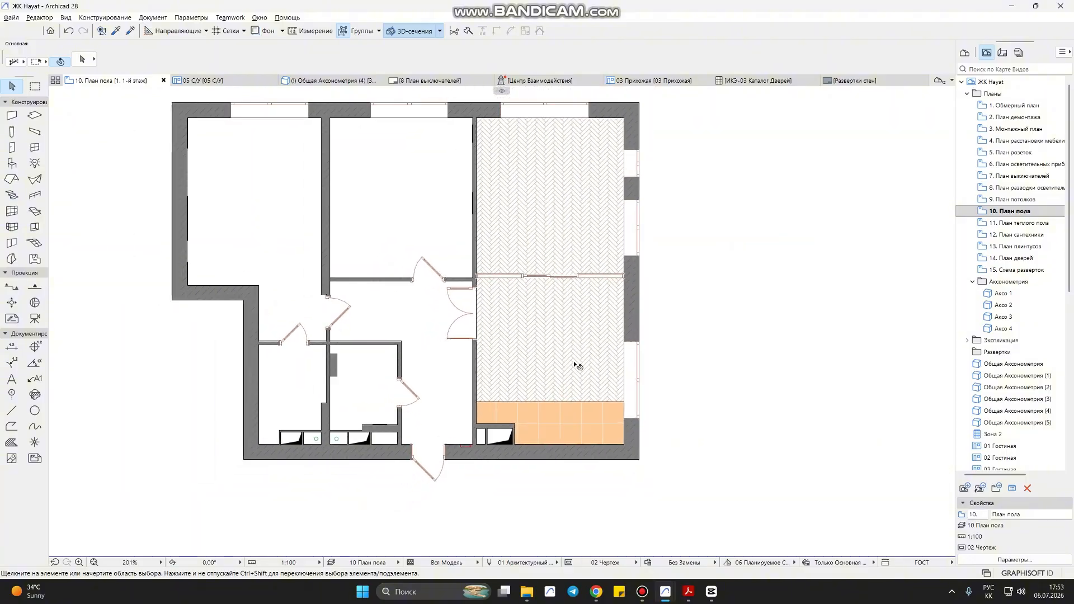
{"action": "key", "text": "alt+Tab"}
{"action": "scroll", "coordinate": [554, 307], "scroll_direction": "down", "scroll_amount": 2}
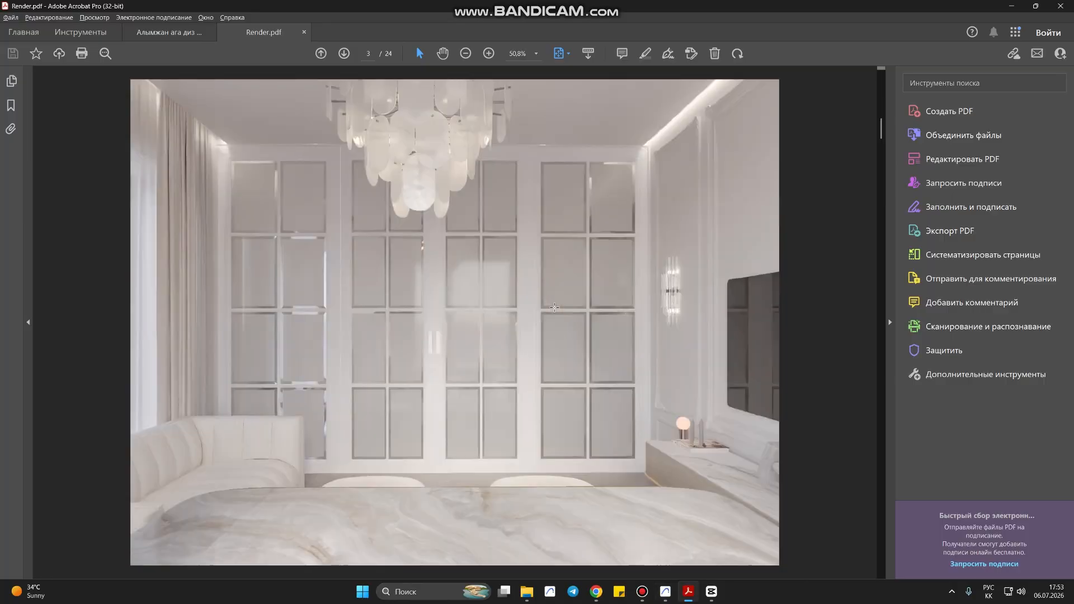
{"action": "scroll", "coordinate": [554, 307], "scroll_direction": "down", "scroll_amount": 2}
{"action": "scroll", "coordinate": [555, 307], "scroll_direction": "down", "scroll_amount": 1}
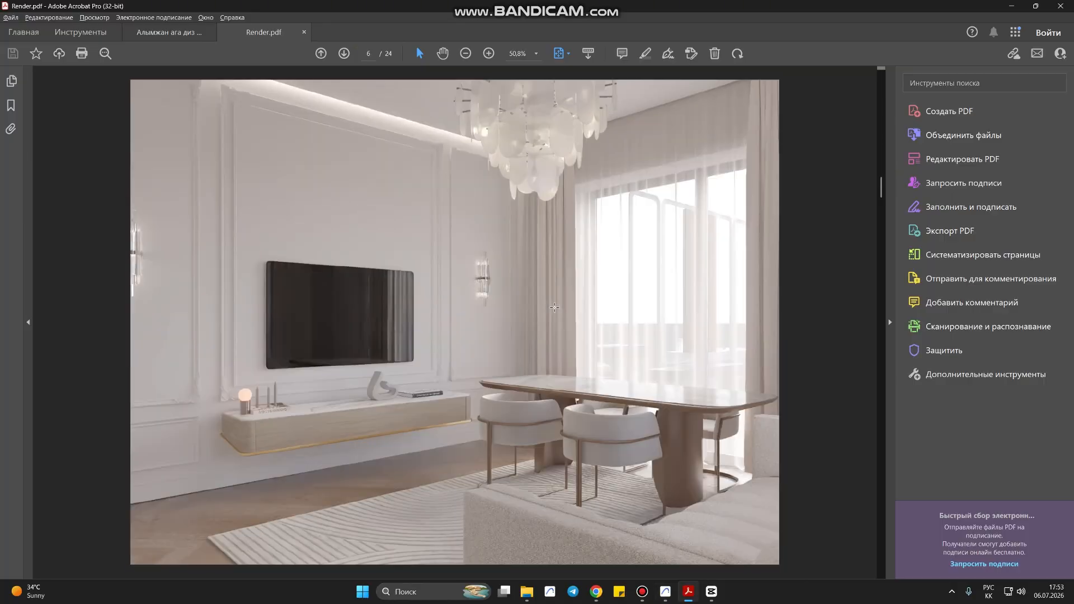
{"action": "scroll", "coordinate": [554, 307], "scroll_direction": "down", "scroll_amount": 1}
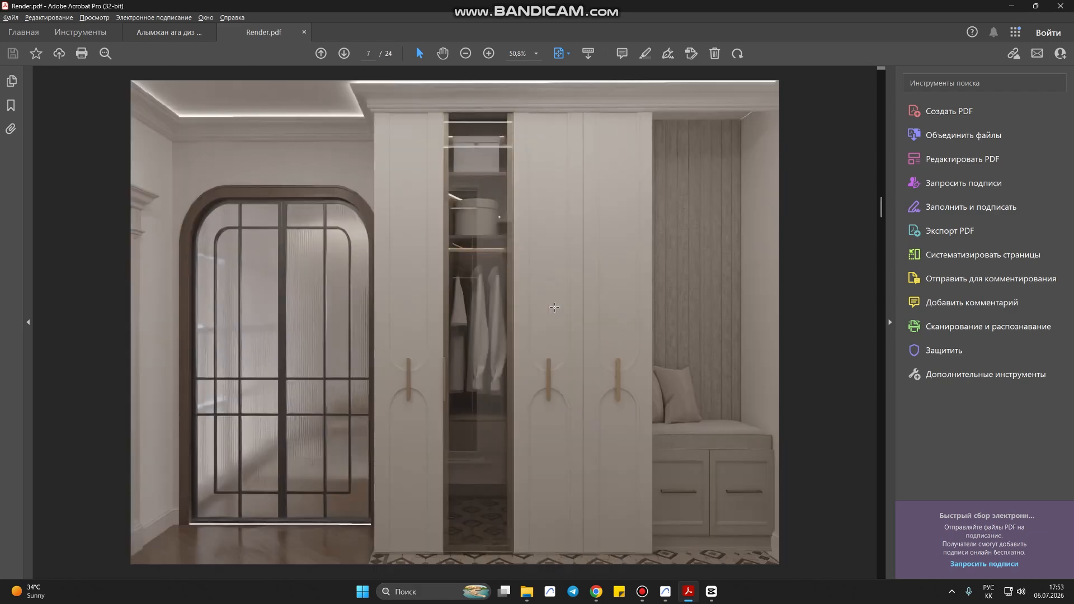
{"action": "scroll", "coordinate": [554, 307], "scroll_direction": "down", "scroll_amount": 1}
{"action": "scroll", "coordinate": [555, 307], "scroll_direction": "down", "scroll_amount": 1}
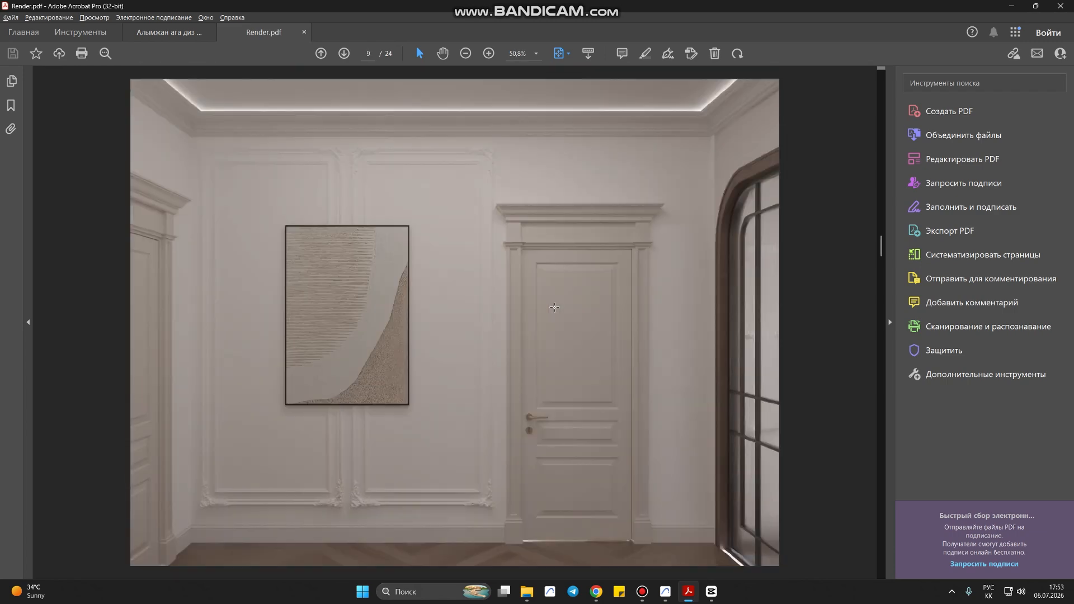
{"action": "scroll", "coordinate": [554, 307], "scroll_direction": "down", "scroll_amount": 2}
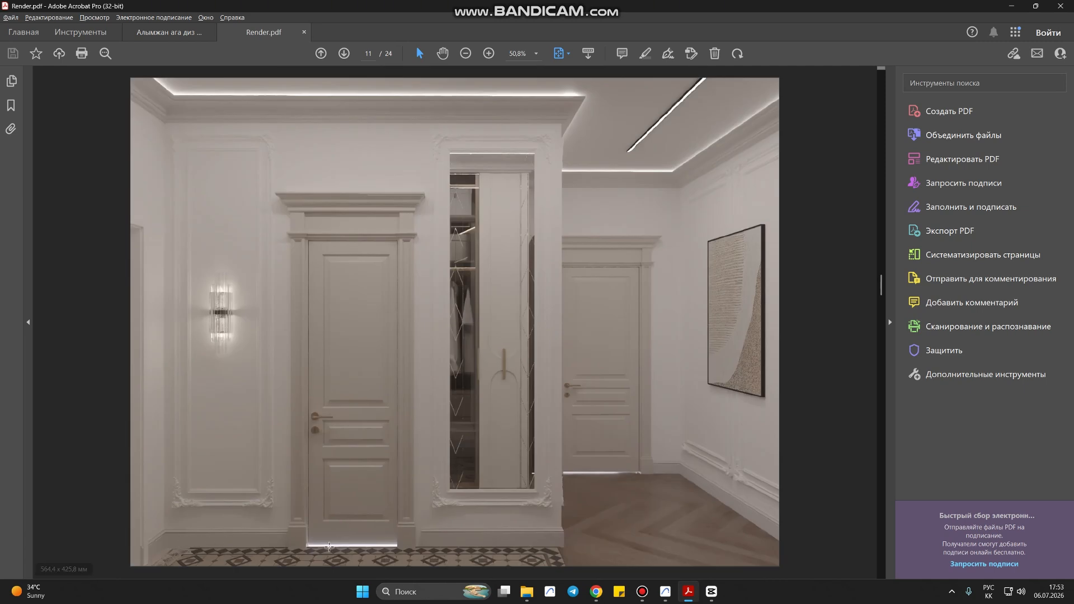
- Switch to Archicad and fill the corridor with a herringbone rectangle about 3900 by 1780 mm, copying the existing floor's fill settings
{"action": "key", "text": "alt+Tab"}
{"action": "left_click", "coordinate": [526, 350], "text": "alt"}
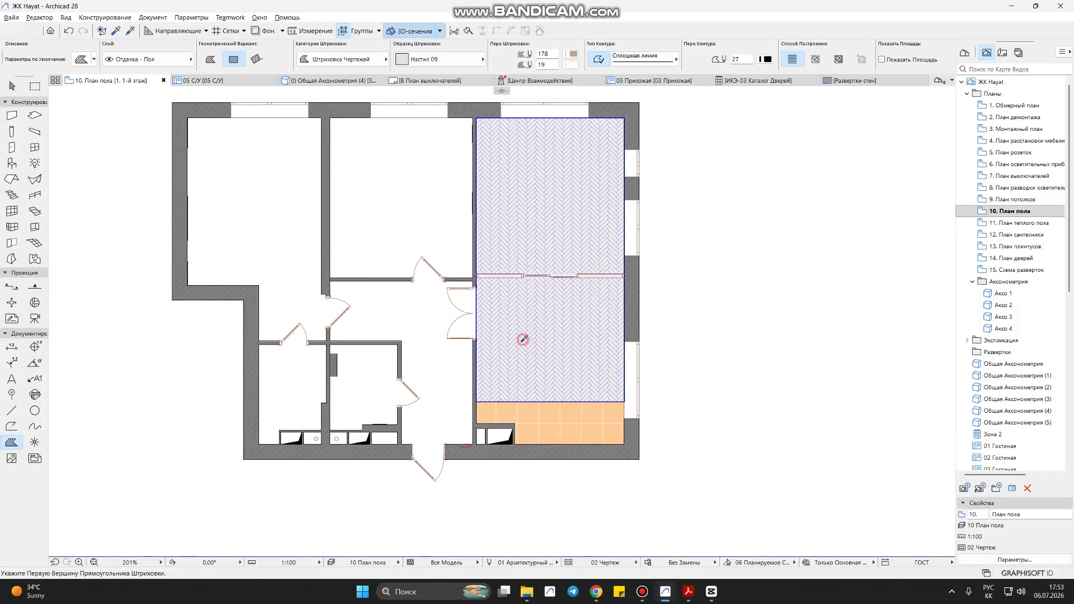
{"action": "left_click", "coordinate": [330, 340]}
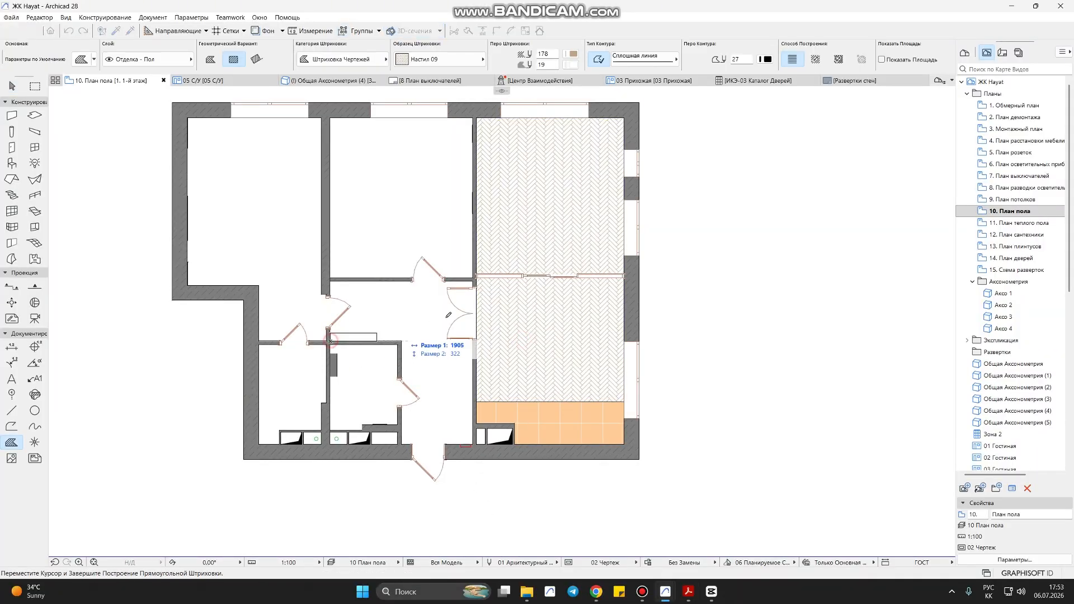
{"action": "left_click", "coordinate": [473, 281]}
- Check the hallway render, then copy the tile fill's settings and set the defaults to pattern Сетка Клетчатая 25x25 with background pen 85
{"action": "key", "text": "alt+Tab"}
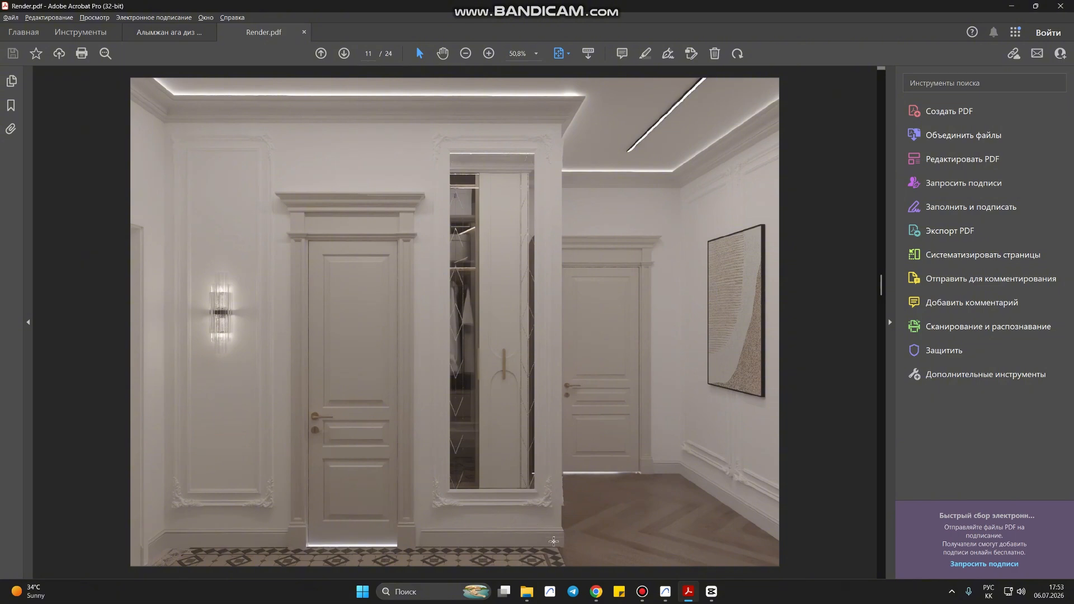
{"action": "key", "text": "alt+Tab"}
{"action": "left_click", "coordinate": [554, 431], "text": "alt"}
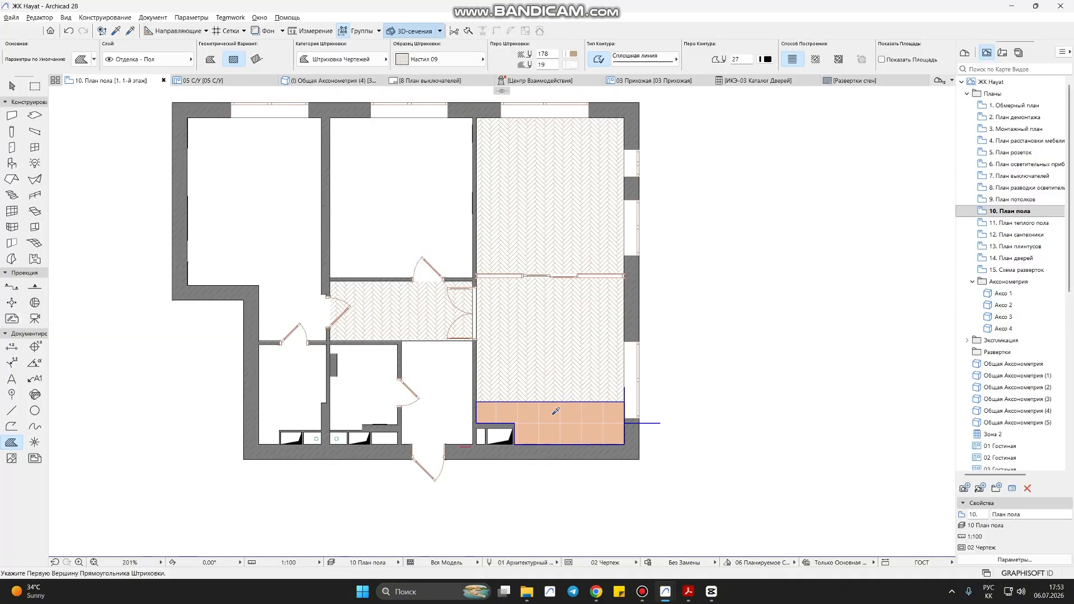
{"action": "left_click", "coordinate": [476, 65]}
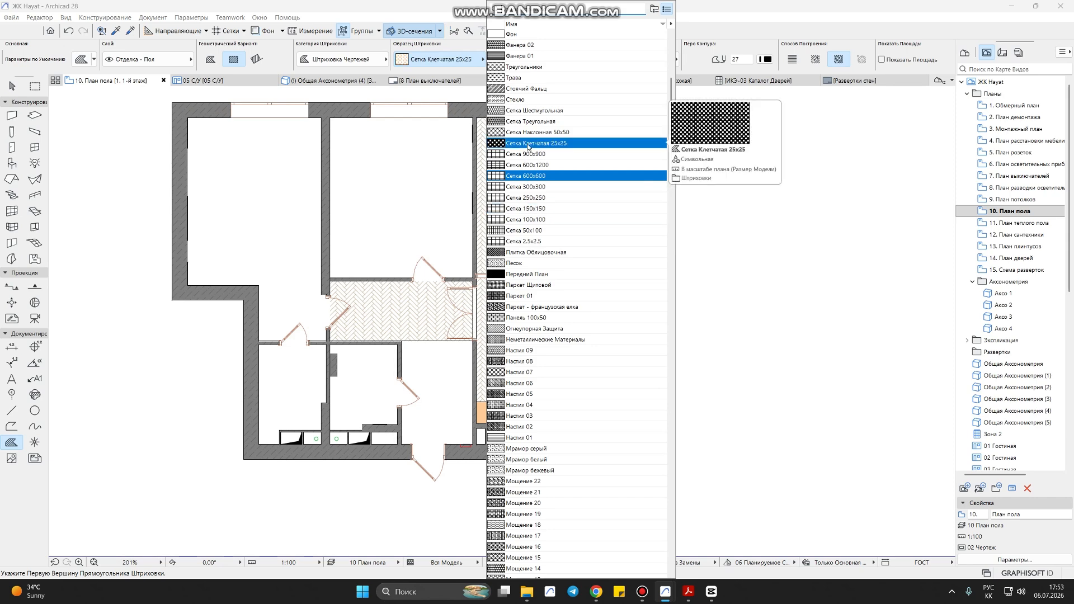
{"action": "left_click", "coordinate": [531, 110]}
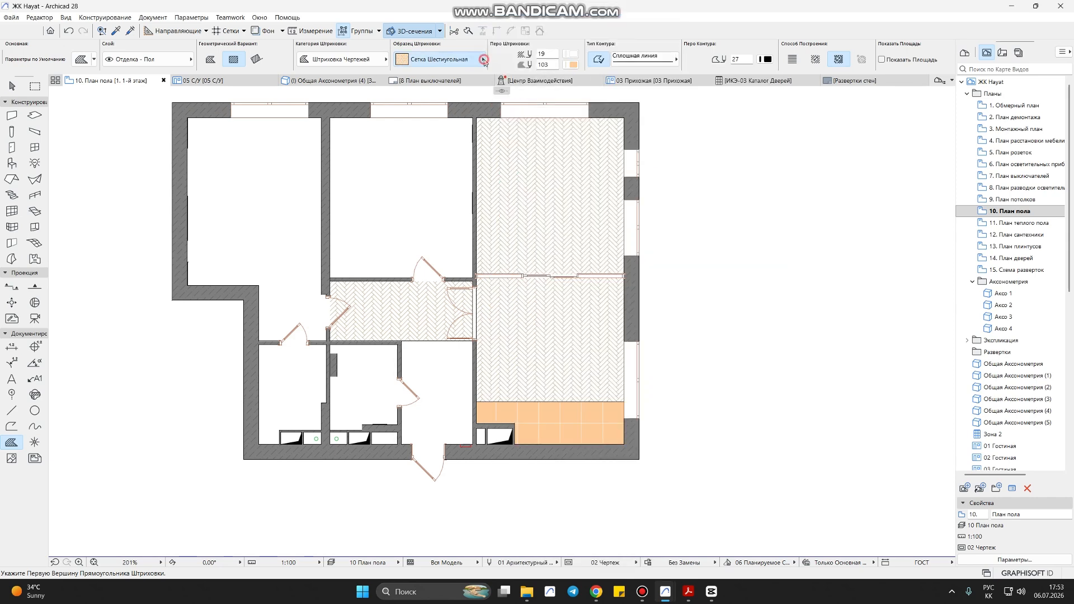
{"action": "left_click", "coordinate": [483, 60]}
{"action": "left_click", "coordinate": [526, 206]}
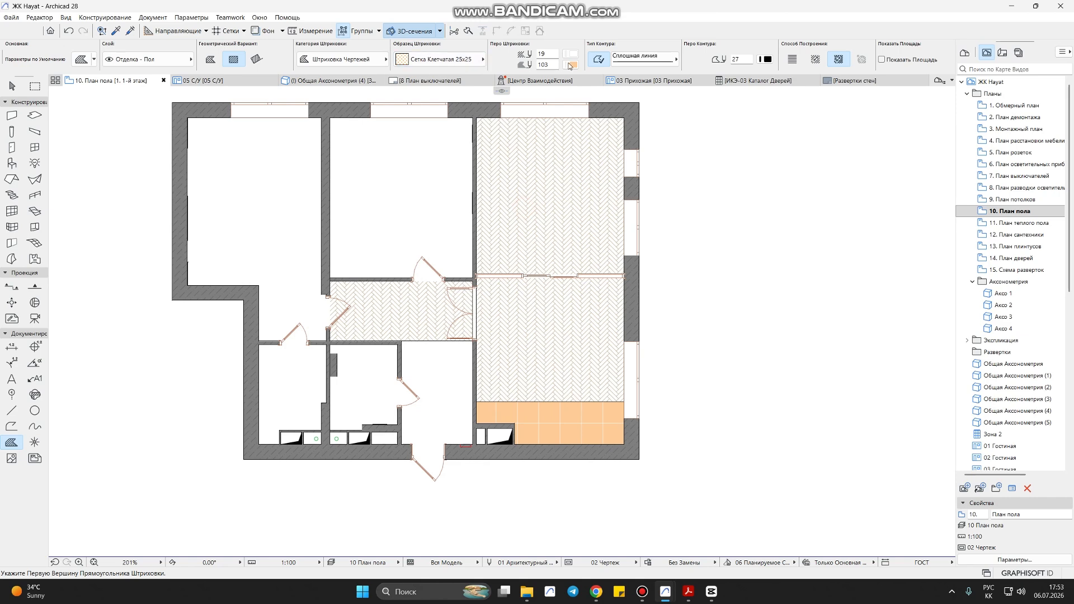
{"action": "left_click", "coordinate": [569, 66]}
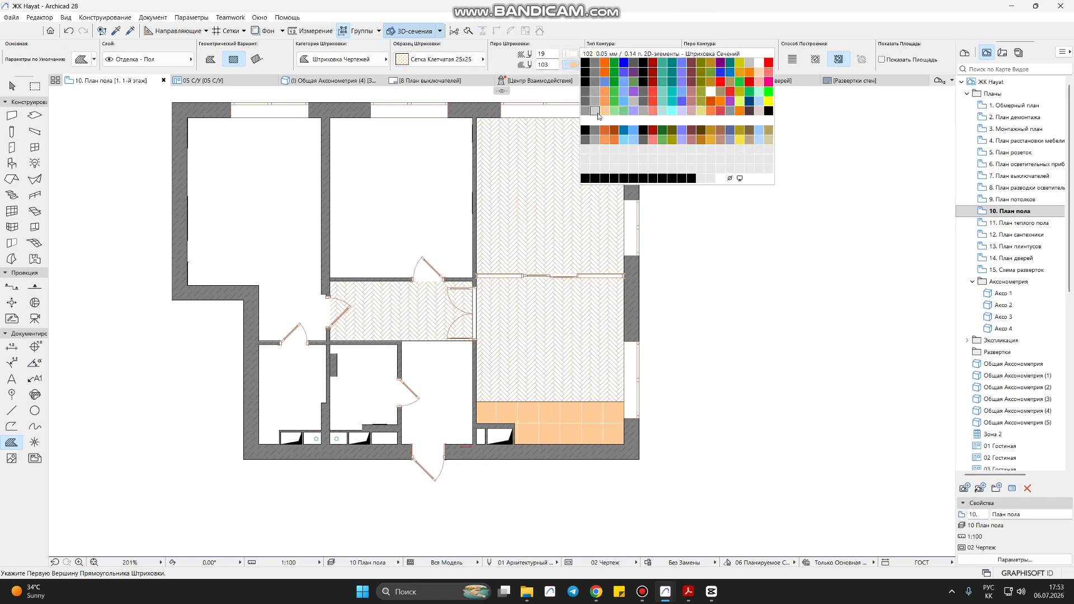
{"action": "left_click", "coordinate": [623, 100]}
- Fill the entrance area below the corridor with the checkered pattern and compare it with the hallway render in Acrobat
{"action": "left_click", "coordinate": [444, 383]}
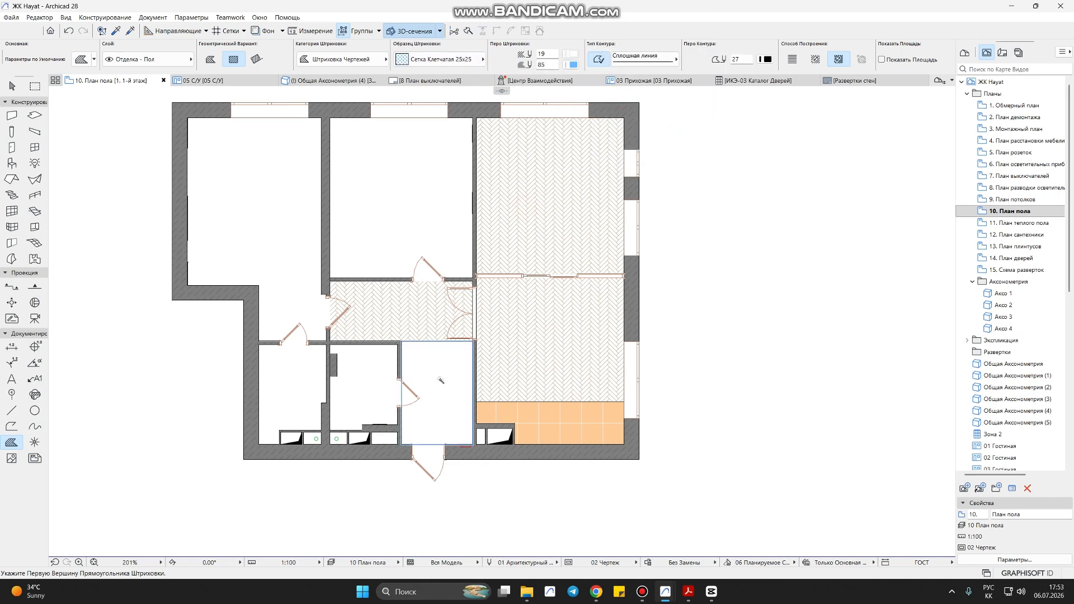
{"action": "key", "text": "alt+Tab"}
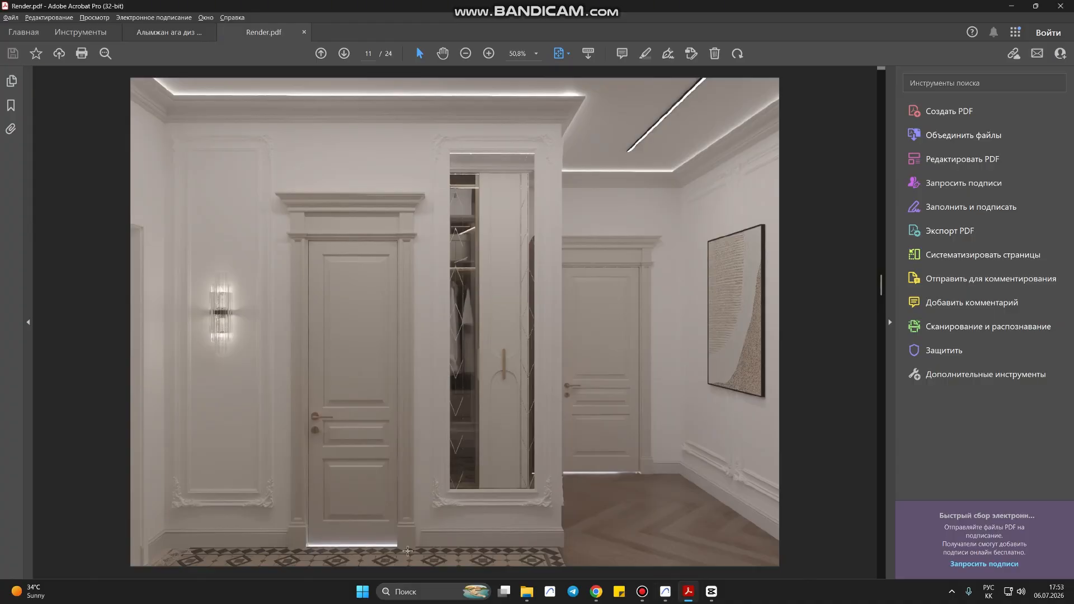
{"action": "key", "text": "alt+Tab"}
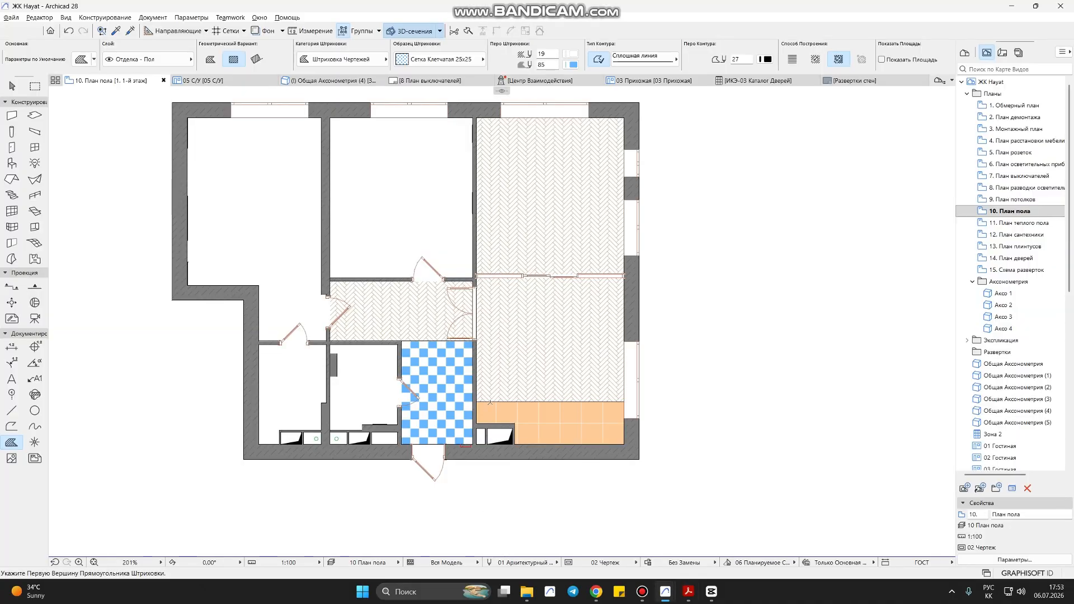
{"action": "key", "text": "alt+Tab"}
{"action": "key", "text": "alt+Tab"}
{"action": "key", "text": "alt+Tab"}
- Examine the bathroom renders in Acrobat for their floor tiles
{"action": "scroll", "coordinate": [442, 370], "scroll_direction": "down", "scroll_amount": 2}
{"action": "scroll", "coordinate": [442, 371], "scroll_direction": "down", "scroll_amount": 2}
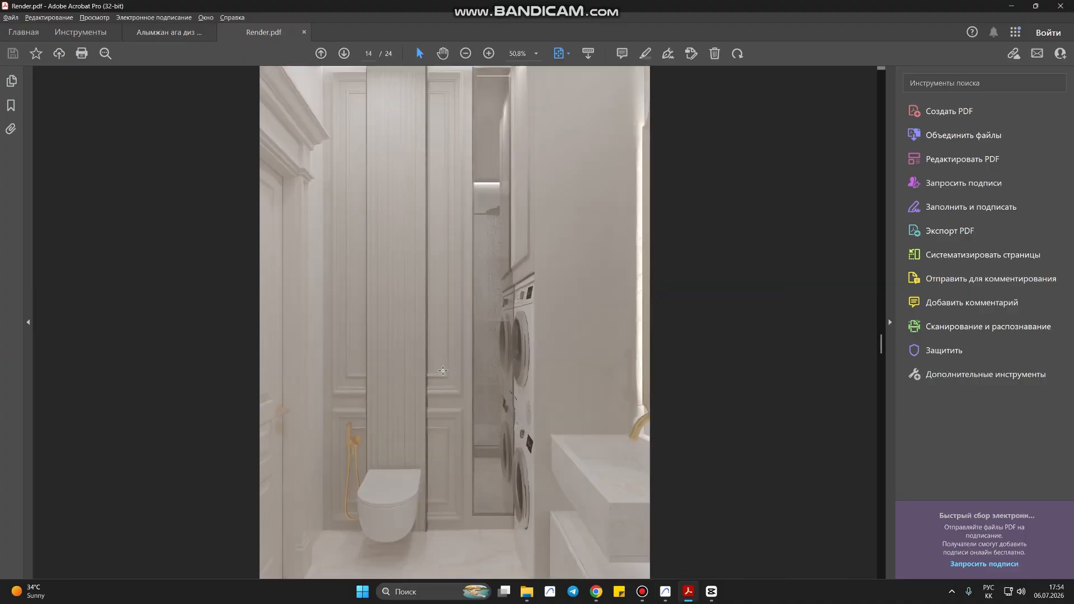
{"action": "scroll", "coordinate": [443, 370], "scroll_direction": "down", "scroll_amount": 2}
{"action": "scroll", "coordinate": [442, 371], "scroll_direction": "down", "scroll_amount": 2}
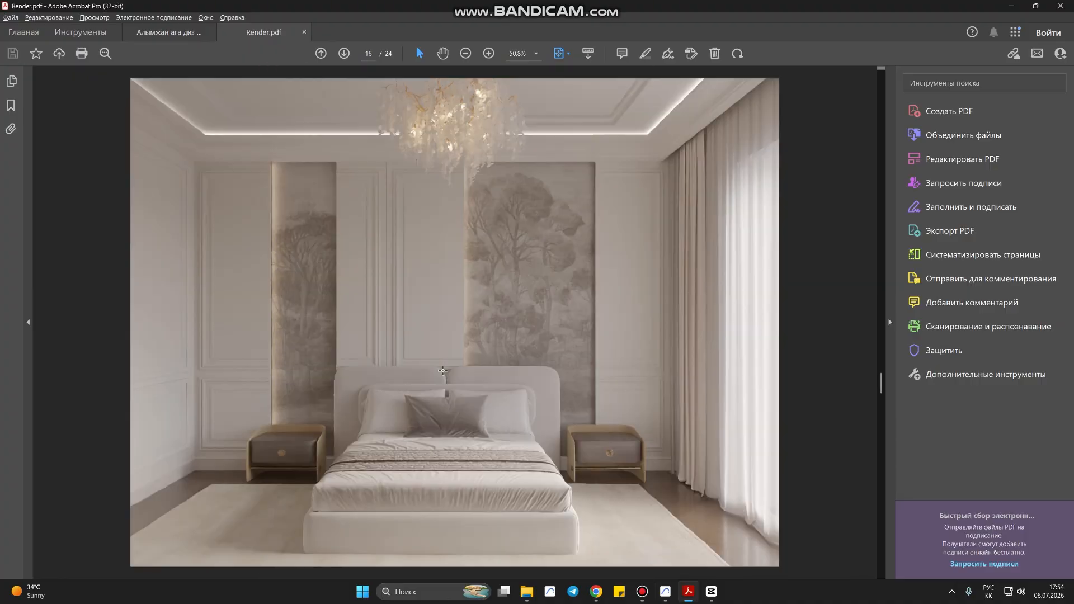
{"action": "scroll", "coordinate": [442, 370], "scroll_direction": "up", "scroll_amount": 2}
- In Archicad, fill the bathroom beside the entrance with the Сетка 600x600 tile pattern and background pen 64
{"action": "key", "text": "alt+Tab"}
{"action": "left_click", "coordinate": [536, 414], "text": "alt"}
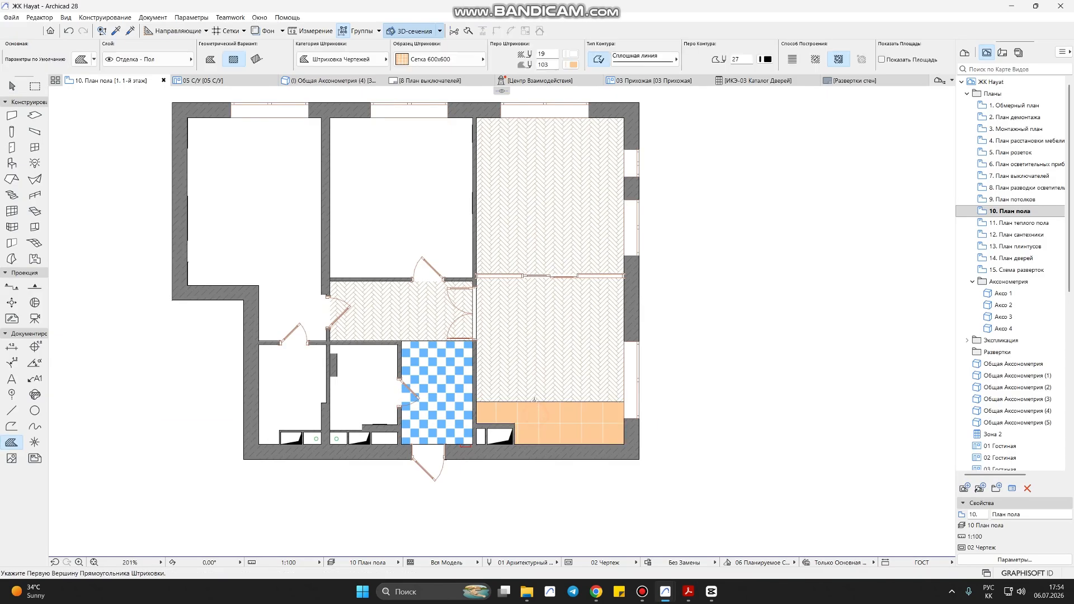
{"action": "left_click", "coordinate": [572, 65]}
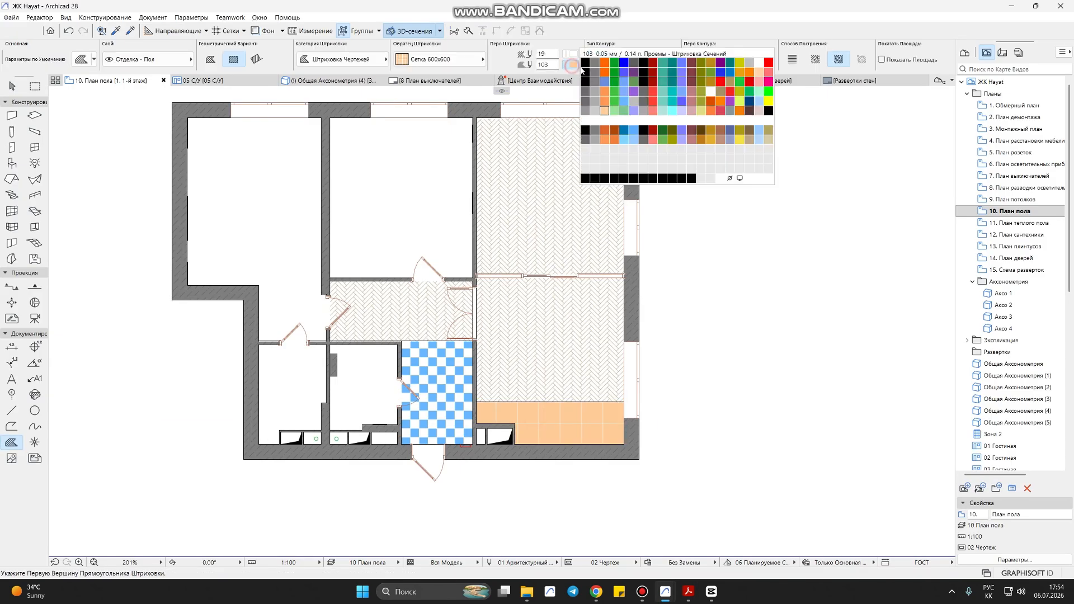
{"action": "left_click", "coordinate": [615, 93]}
{"action": "left_click", "coordinate": [380, 383]}
- Examine the bathroom and bedroom renders in Acrobat for their floor finishes
{"action": "key", "text": "alt+Tab"}
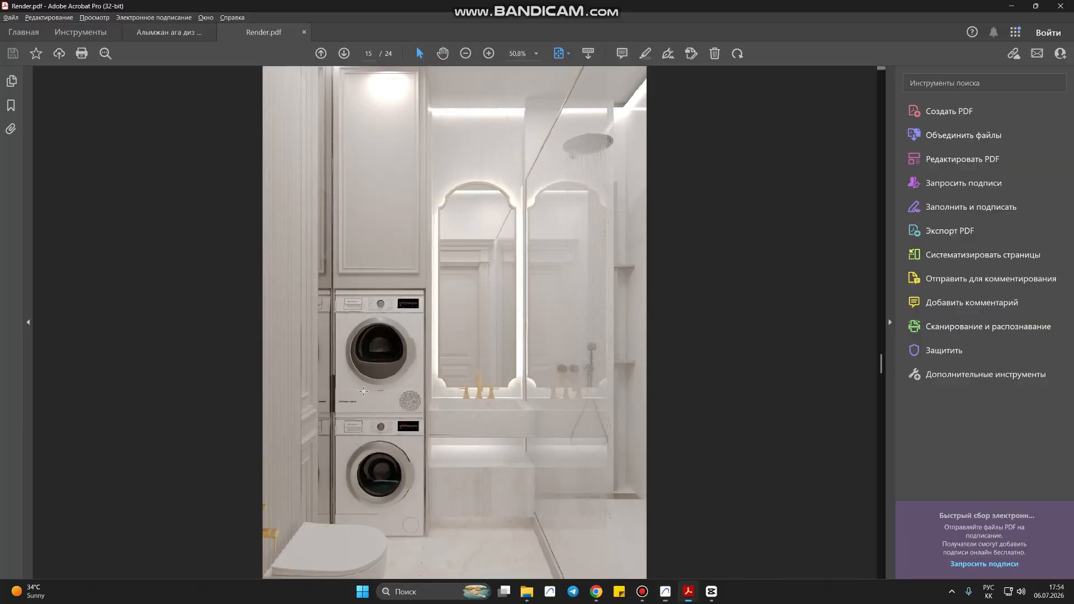
{"action": "scroll", "coordinate": [393, 444], "scroll_direction": "down", "scroll_amount": 6}
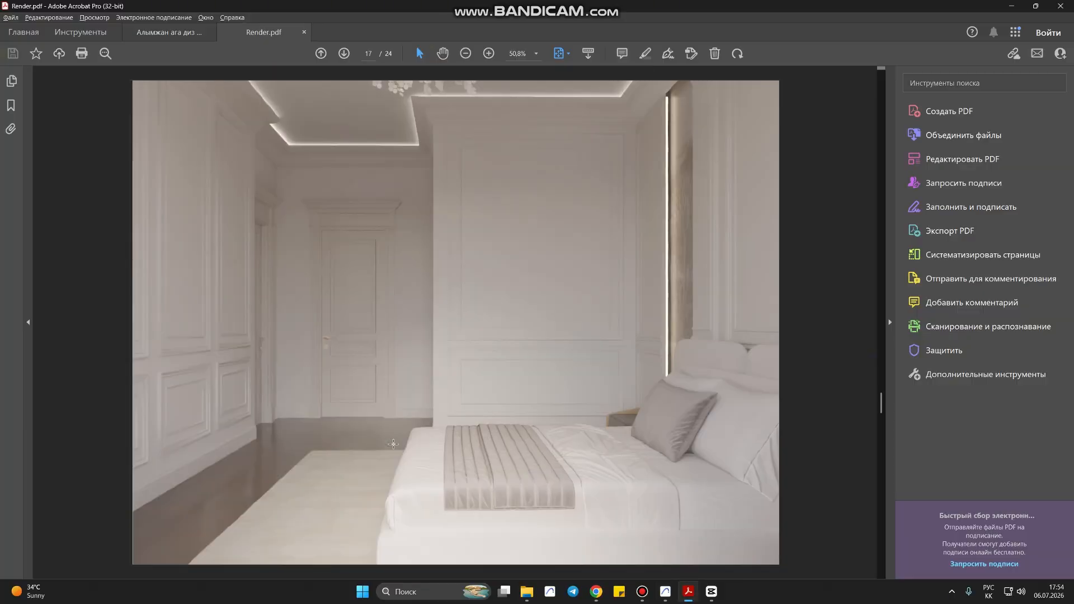
{"action": "scroll", "coordinate": [393, 444], "scroll_direction": "down", "scroll_amount": 1}
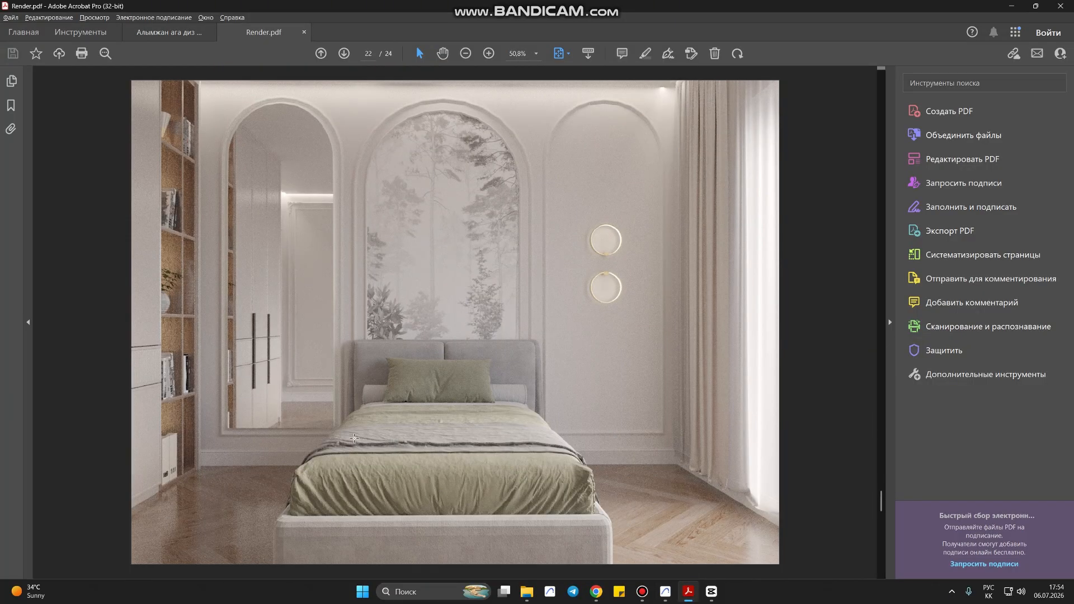
- Return to Archicad and copy the herringbone floor's settings, Настил 09 with foreground pen 178 and background pen 19, to the fill defaults
{"action": "key", "text": "alt+Tab"}
{"action": "middle_click_drag", "start_coordinate": [510, 199], "coordinate": [522, 246]}
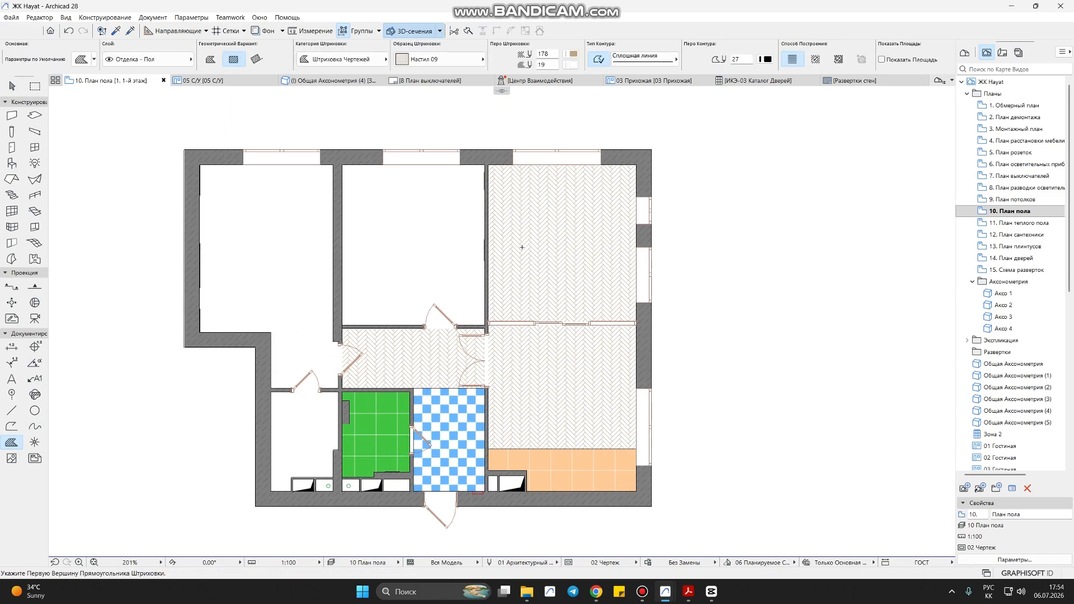
{"action": "scroll", "coordinate": [522, 247], "scroll_direction": "up", "scroll_amount": 8}
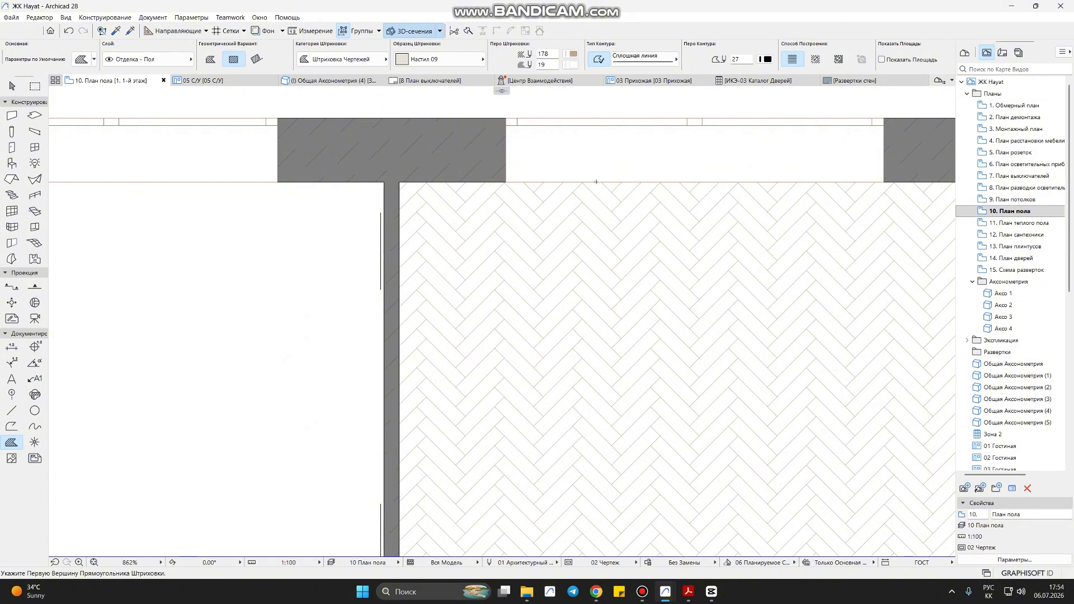
{"action": "middle_click_drag", "start_coordinate": [576, 126], "coordinate": [585, 196]}
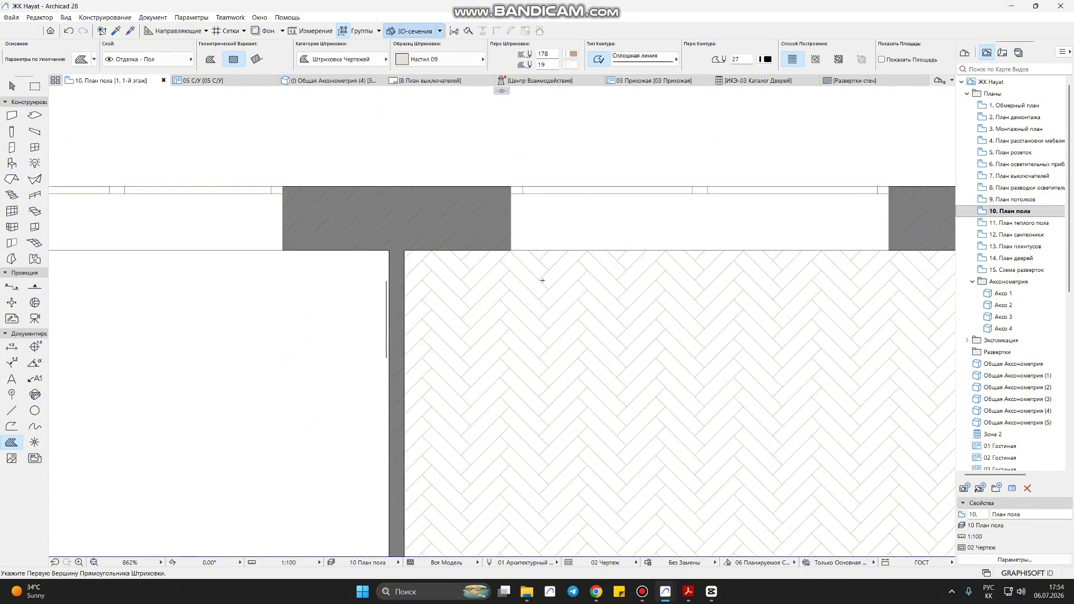
- Fill the middle upper room with the Настил 09 herringbone pattern
{"action": "scroll", "coordinate": [563, 283], "scroll_direction": "down", "scroll_amount": 5}
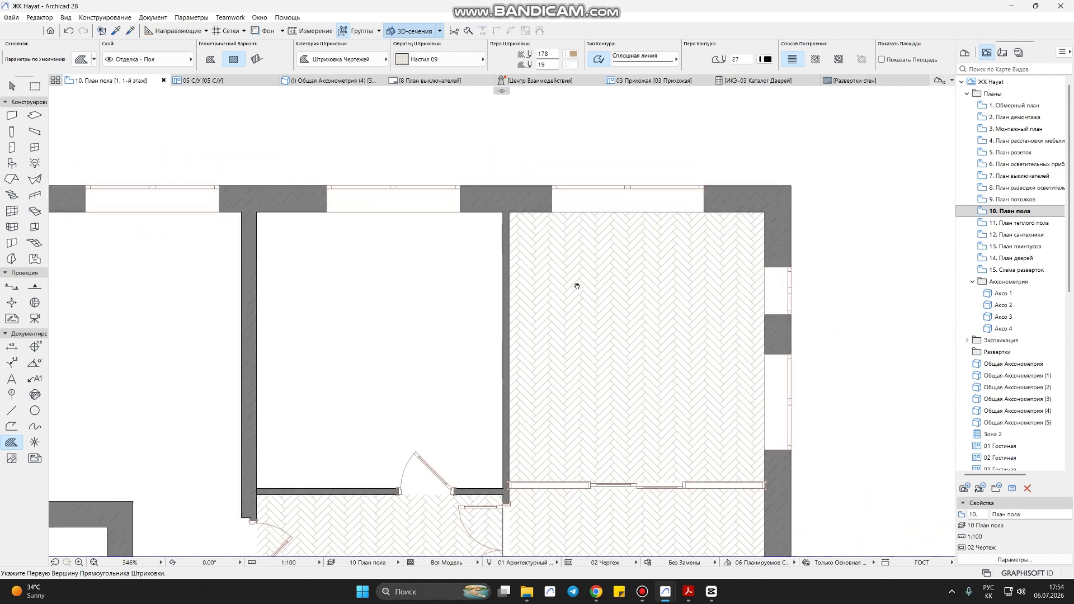
{"action": "middle_click_drag", "start_coordinate": [576, 286], "coordinate": [614, 287]}
{"action": "left_click", "coordinate": [424, 304]}
{"action": "key", "text": "Escape"}
- Switch the middle room's fill to the distorted orientation method and rotate its herringbone pattern by 90 degrees using the direction handles
{"action": "left_click", "coordinate": [422, 286]}
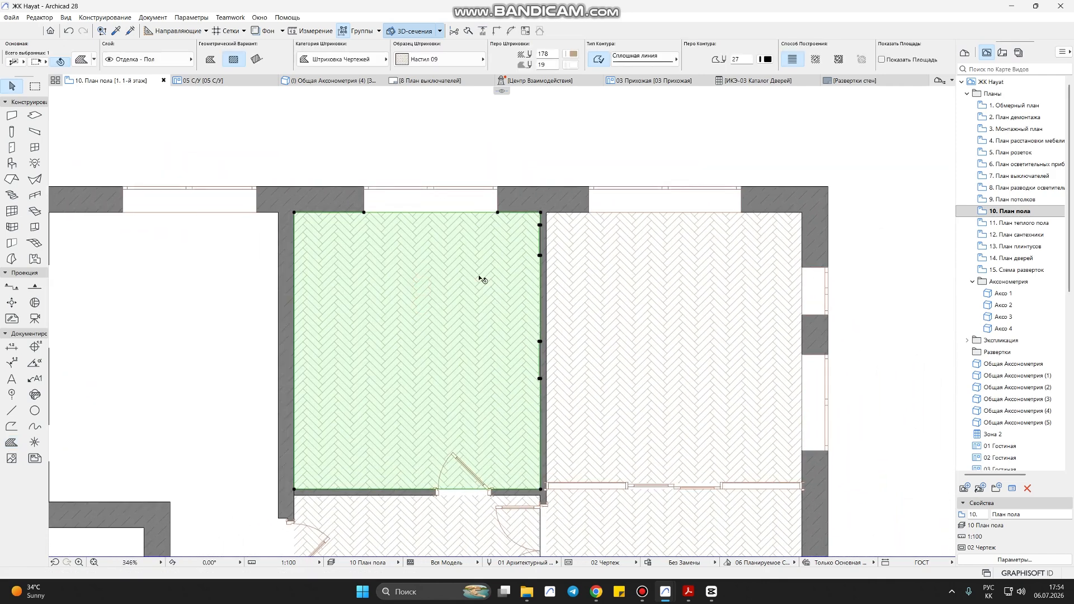
{"action": "left_click", "coordinate": [836, 59]}
{"action": "left_click", "coordinate": [477, 351]}
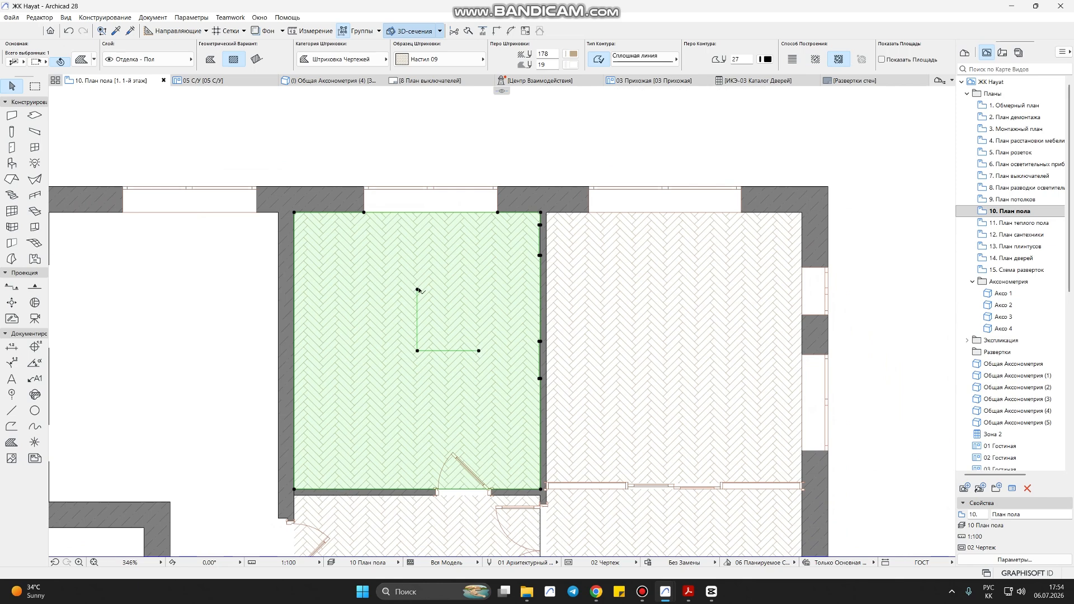
{"action": "left_click", "coordinate": [418, 289]}
{"action": "left_click", "coordinate": [355, 350]}
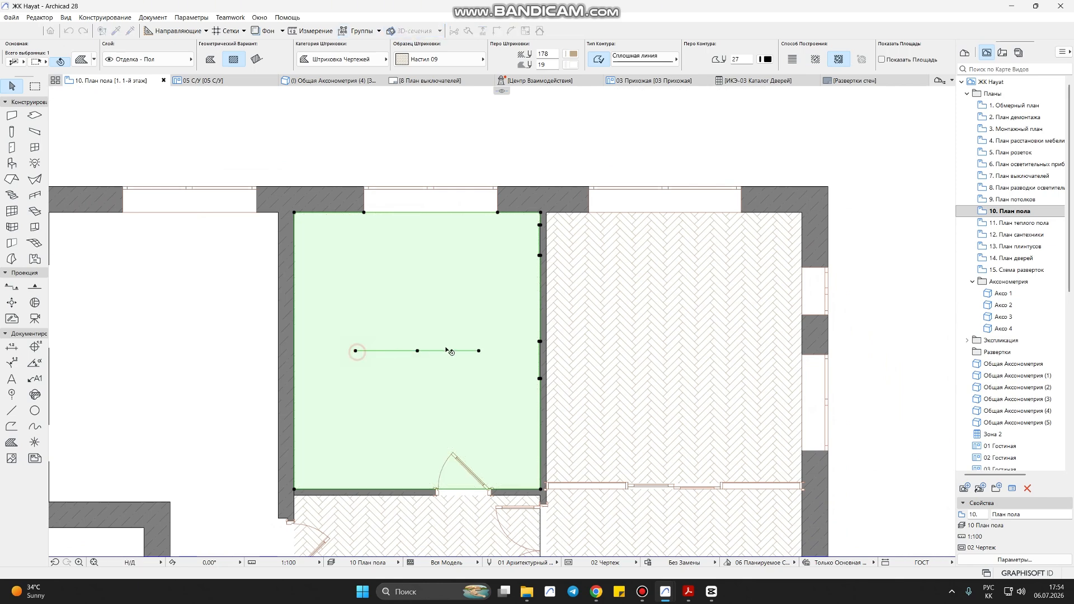
{"action": "mouse_move", "coordinate": [477, 351]}
{"action": "left_mouse_down"}
{"action": "mouse_move", "coordinate": [424, 299]}
{"action": "mouse_move", "coordinate": [478, 351]}
{"action": "left_mouse_up"}
{"action": "left_click", "coordinate": [479, 351]}
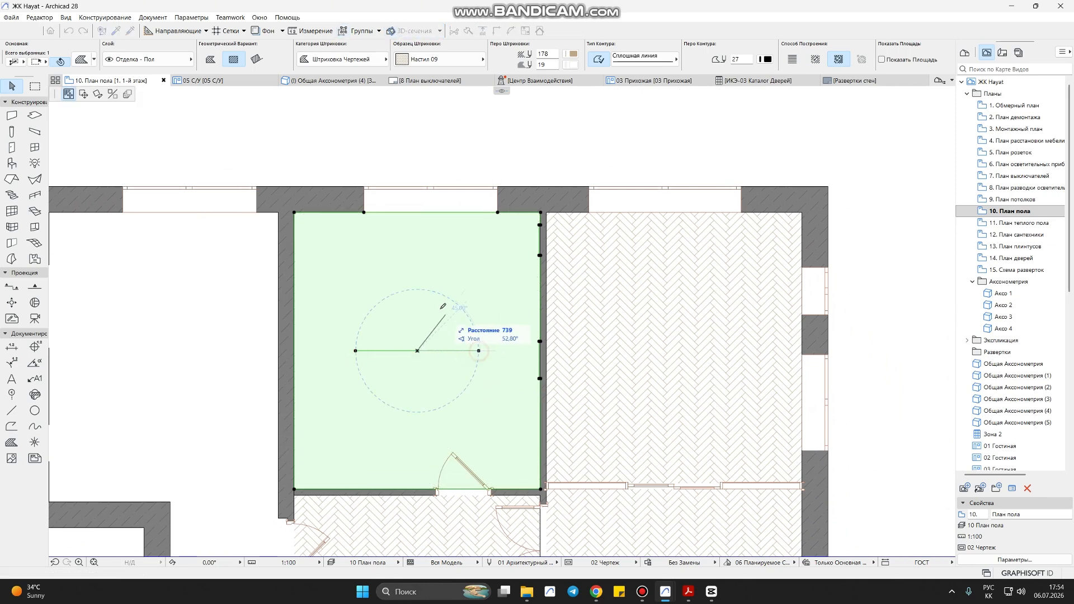
{"action": "left_click", "coordinate": [420, 288]}
{"action": "key", "text": "Escape"}
{"action": "scroll", "coordinate": [421, 215], "scroll_direction": "up", "scroll_amount": 3}
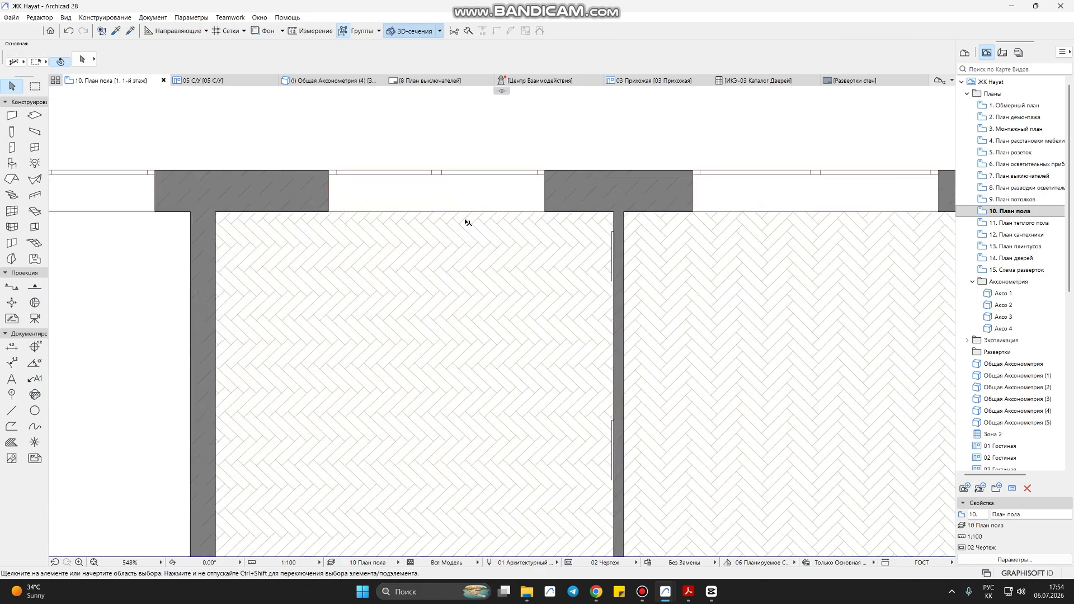
- Turn the middle room's herringbone back by 90 degrees, with one direction handle horizontal and the other vertical
{"action": "scroll", "coordinate": [400, 267], "scroll_direction": "down", "scroll_amount": 4}
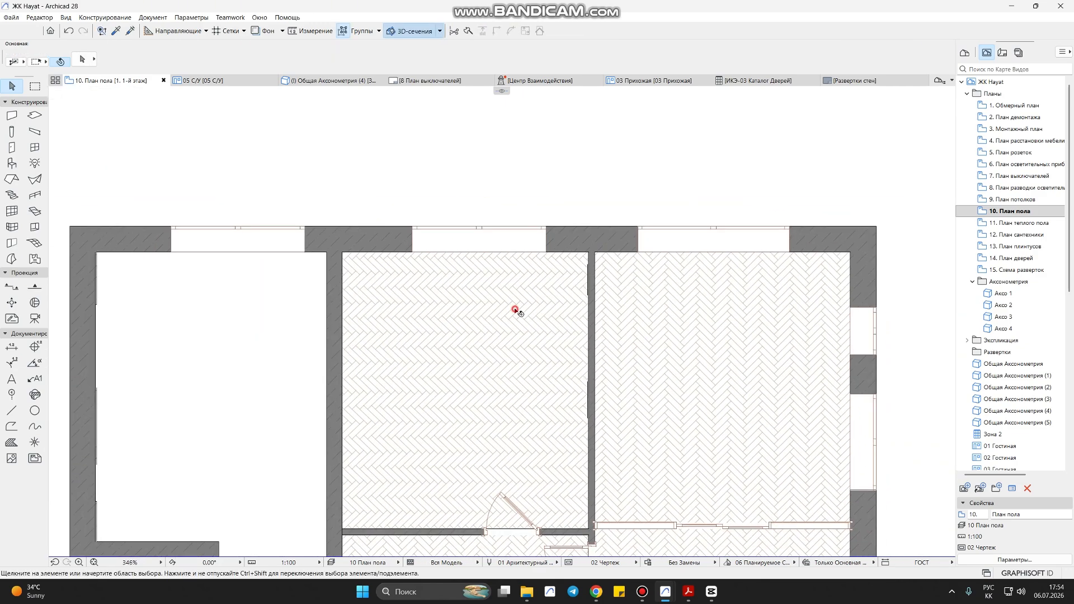
{"action": "left_click", "coordinate": [513, 307]}
{"action": "scroll", "coordinate": [472, 325], "scroll_direction": "up", "scroll_amount": 3}
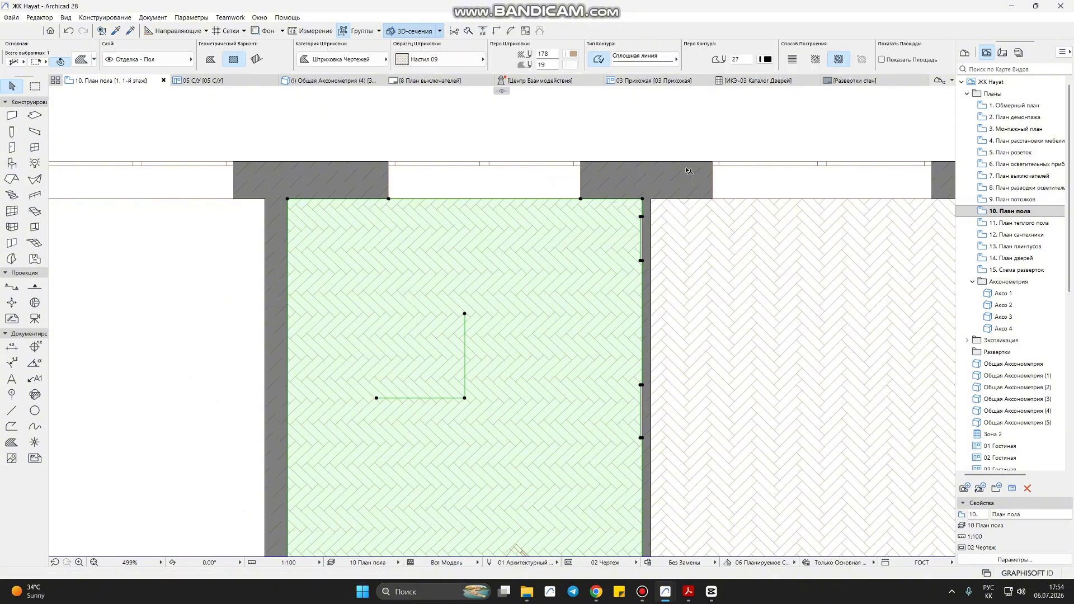
{"action": "left_click", "coordinate": [466, 316]}
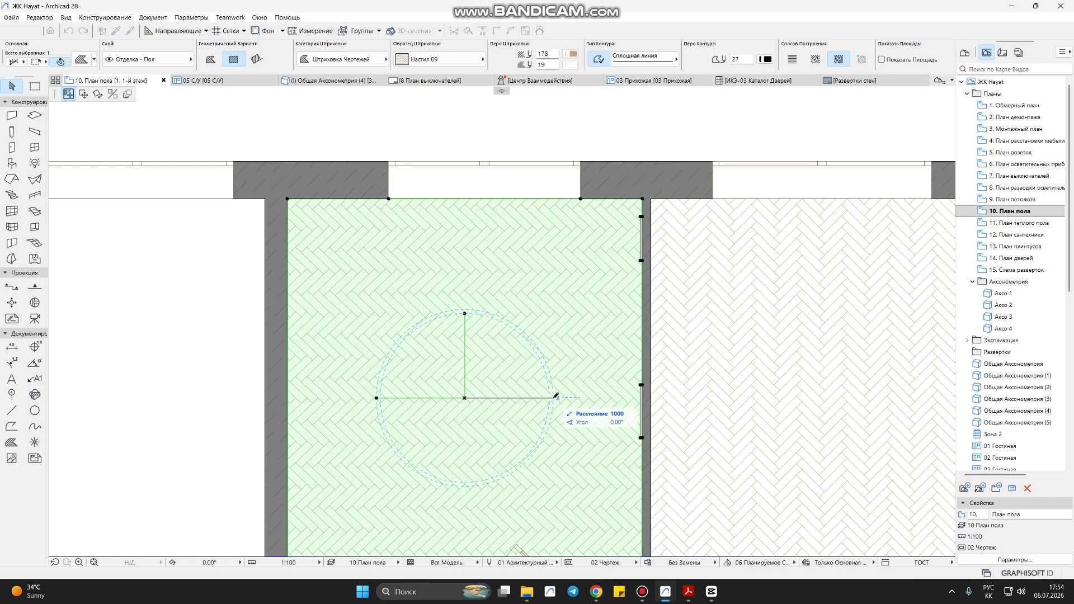
{"action": "left_click", "coordinate": [556, 397]}
{"action": "left_click", "coordinate": [377, 398]}
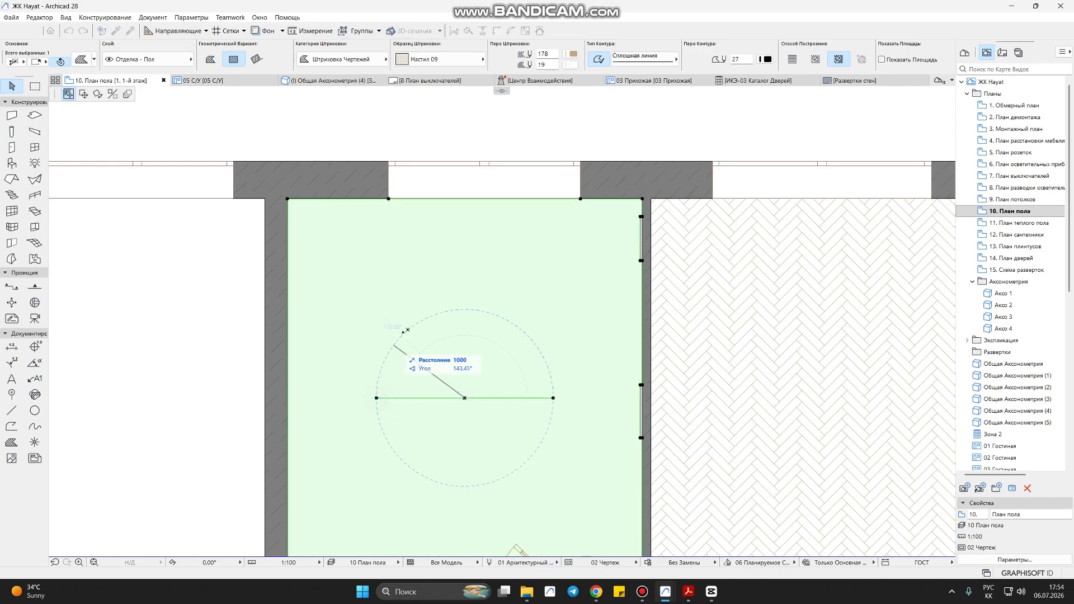
{"action": "left_click", "coordinate": [465, 308]}
{"action": "key", "text": "Escape"}
- Switch to Acrobat and examine the bedroom render for the direction of its herringbone floor
{"action": "scroll", "coordinate": [552, 355], "scroll_direction": "down", "scroll_amount": 4}
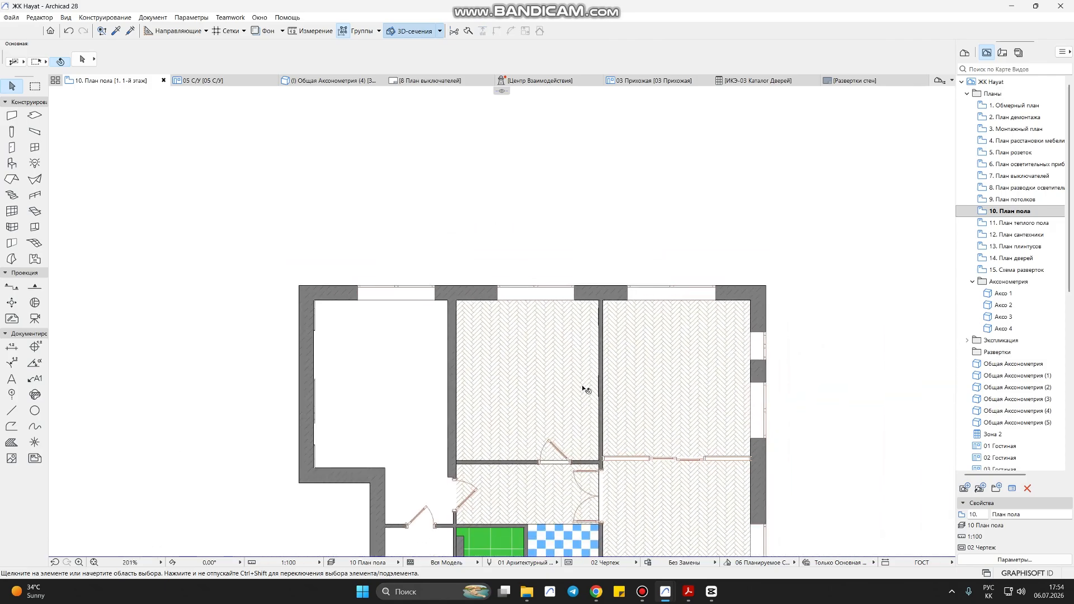
{"action": "scroll", "coordinate": [579, 405], "scroll_direction": "up", "scroll_amount": 1}
{"action": "scroll", "coordinate": [575, 402], "scroll_direction": "down", "scroll_amount": 2}
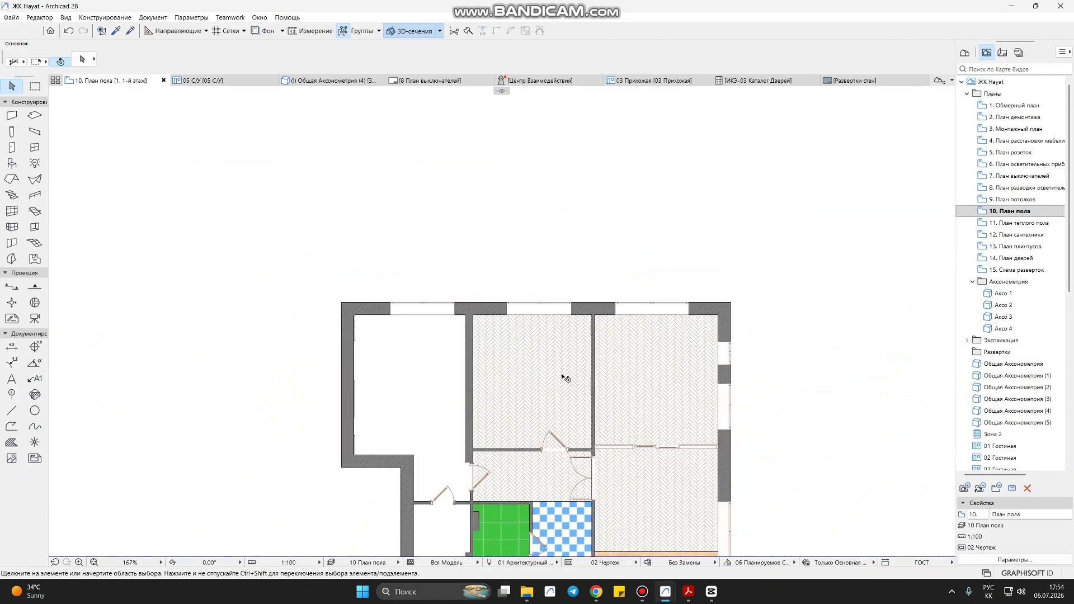
{"action": "key", "text": "alt+Tab"}
{"action": "scroll", "coordinate": [507, 391], "scroll_direction": "down", "scroll_amount": 2}
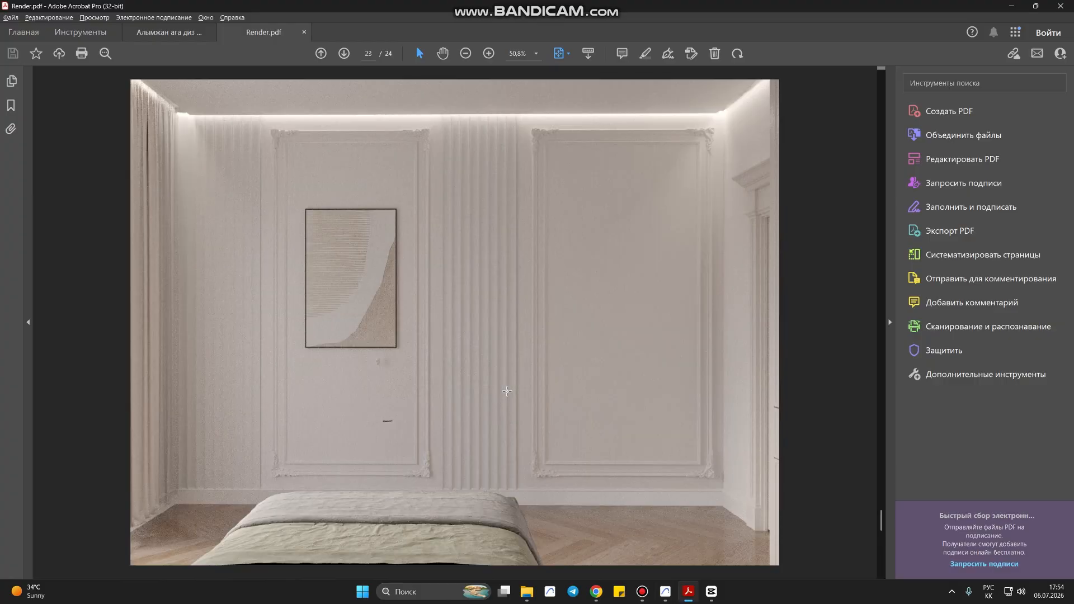
- Return to Archicad and, with the middle room's herringbone settings, fill the L-shaped bedroom and the small room below it
{"action": "key", "text": "alt+Tab"}
{"action": "left_click", "coordinate": [524, 381], "text": "alt"}
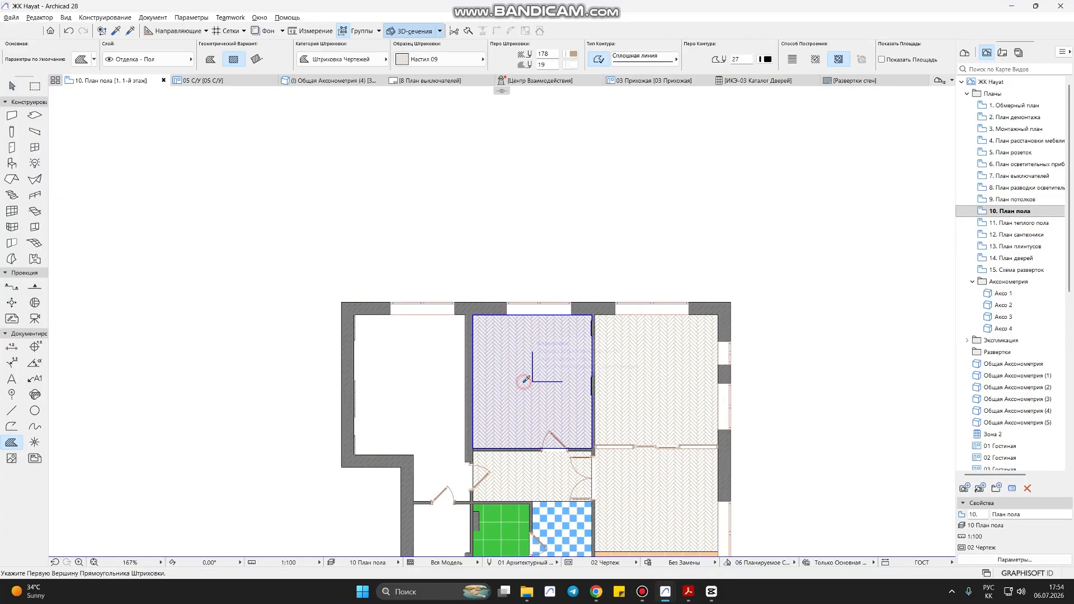
{"action": "left_click", "coordinate": [424, 382]}
{"action": "middle_click_drag", "start_coordinate": [428, 489], "coordinate": [430, 340]}
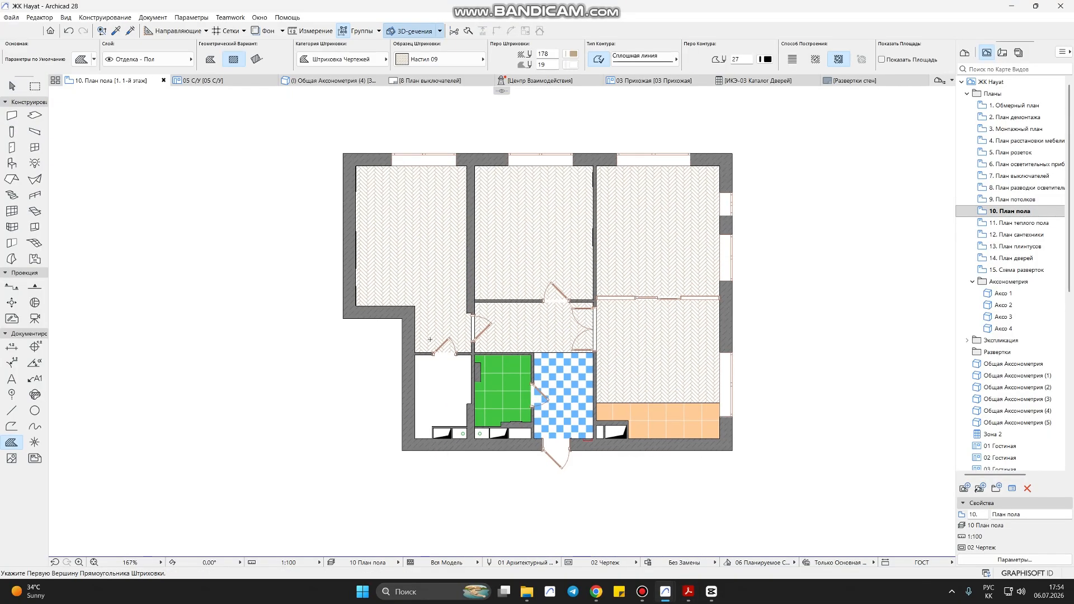
{"action": "left_click", "coordinate": [447, 388]}
- Start the Dimension tool and set its layer to Отделка - Пол
{"action": "left_click", "coordinate": [11, 346]}
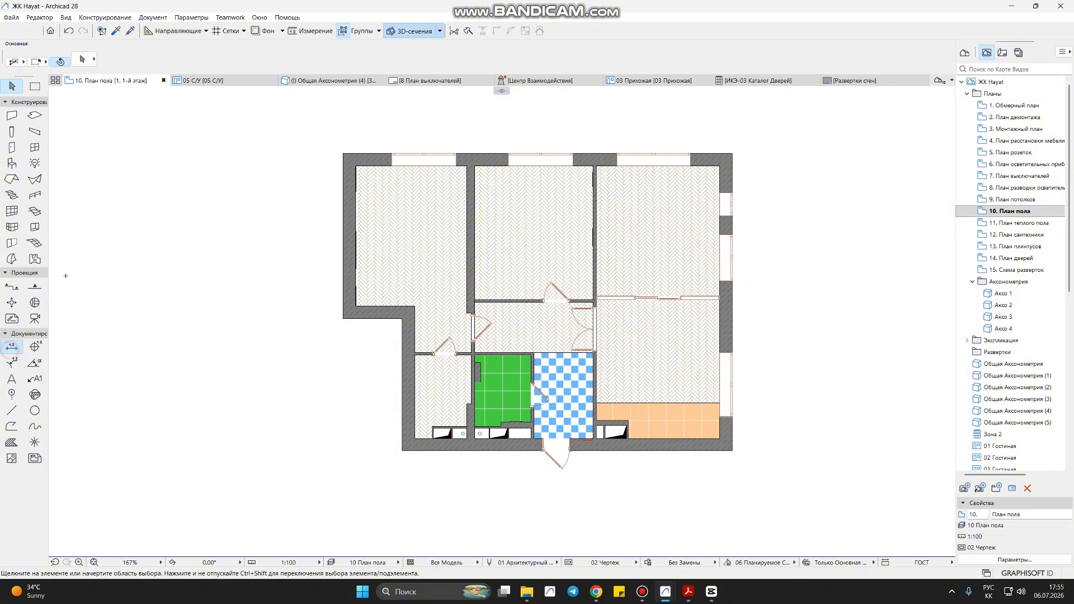
{"action": "left_click", "coordinate": [133, 58]}
{"action": "type", "text": "пол"}
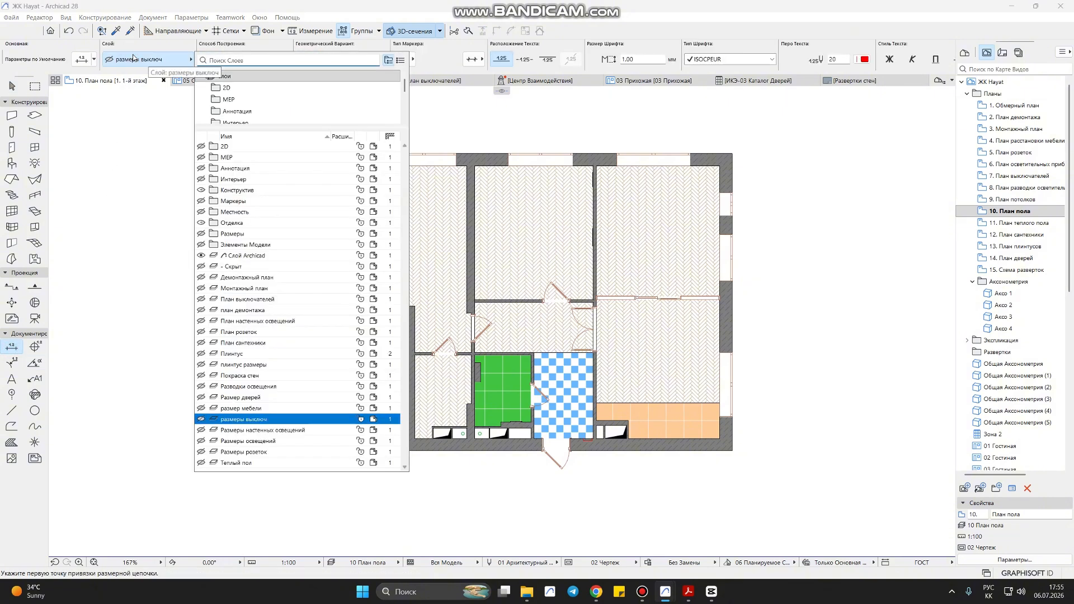
{"action": "left_click", "coordinate": [224, 85]}
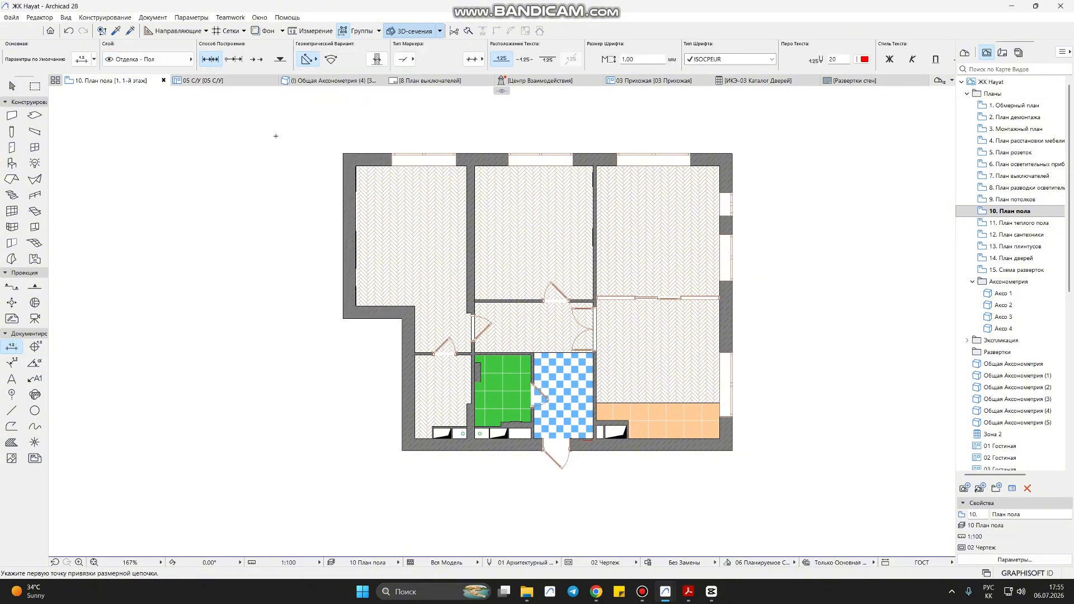
- Dimension the L-shaped bedroom's width below its window wall and its length along the outer wall
{"action": "left_click", "coordinate": [356, 166]}
{"action": "left_click", "coordinate": [468, 167]}
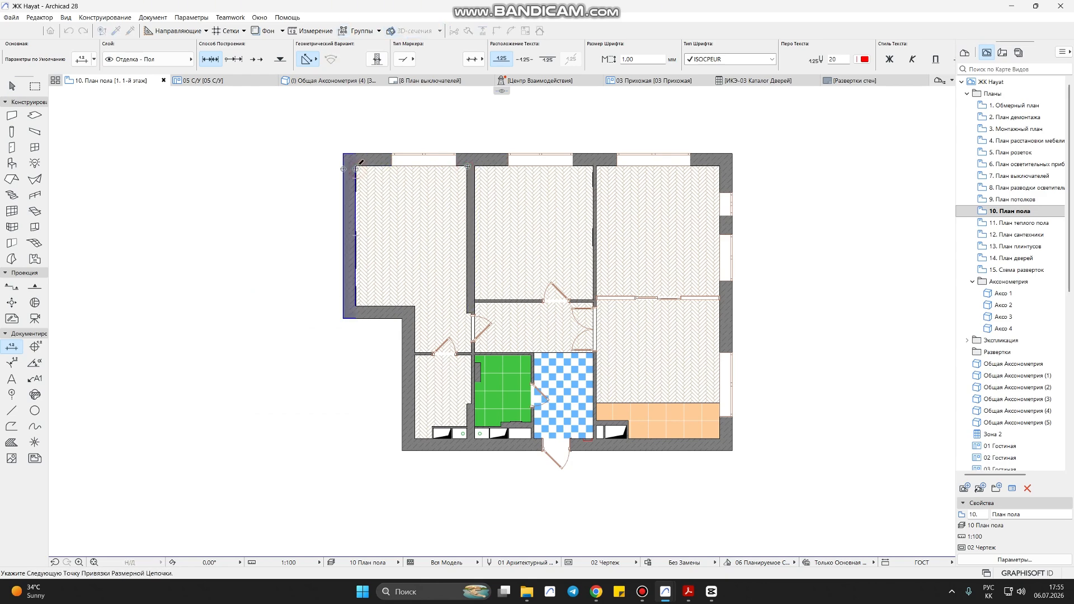
{"action": "right_click", "coordinate": [357, 155]}
{"action": "left_click", "coordinate": [391, 214]}
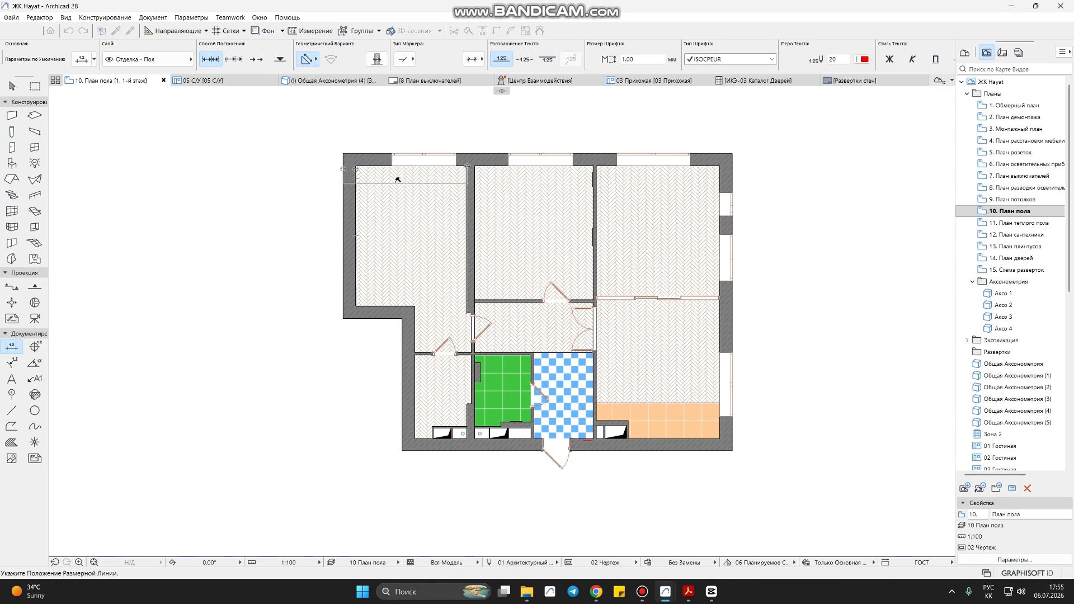
{"action": "left_click", "coordinate": [397, 180]}
{"action": "left_click", "coordinate": [356, 166]}
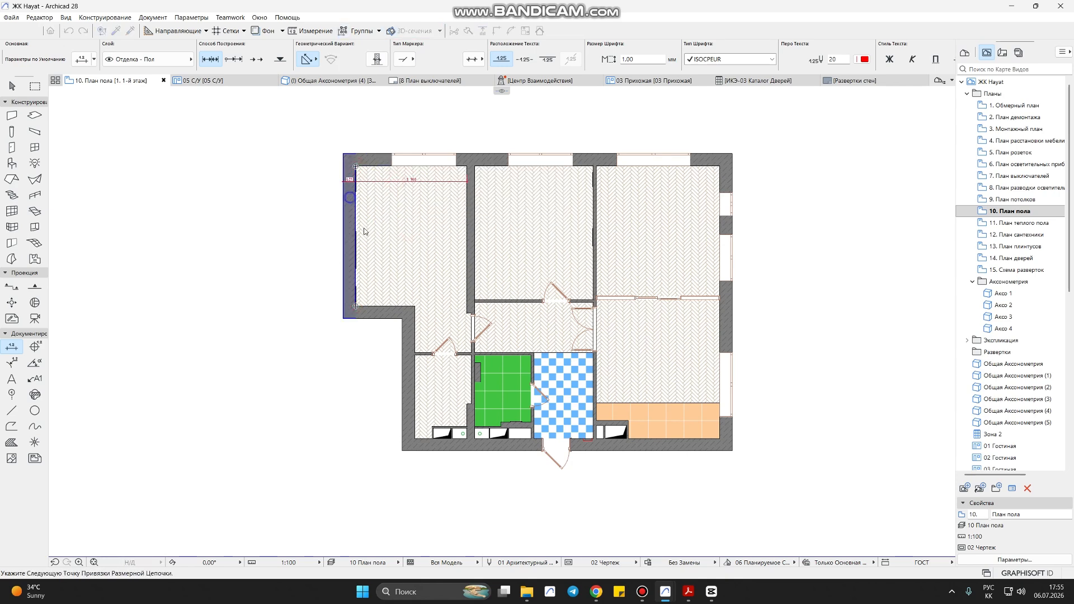
{"action": "left_click", "coordinate": [374, 254]}
{"action": "left_click", "coordinate": [370, 232]}
- Dimension the middle room's width in line with the bedroom's width dimension
{"action": "left_click", "coordinate": [474, 166]}
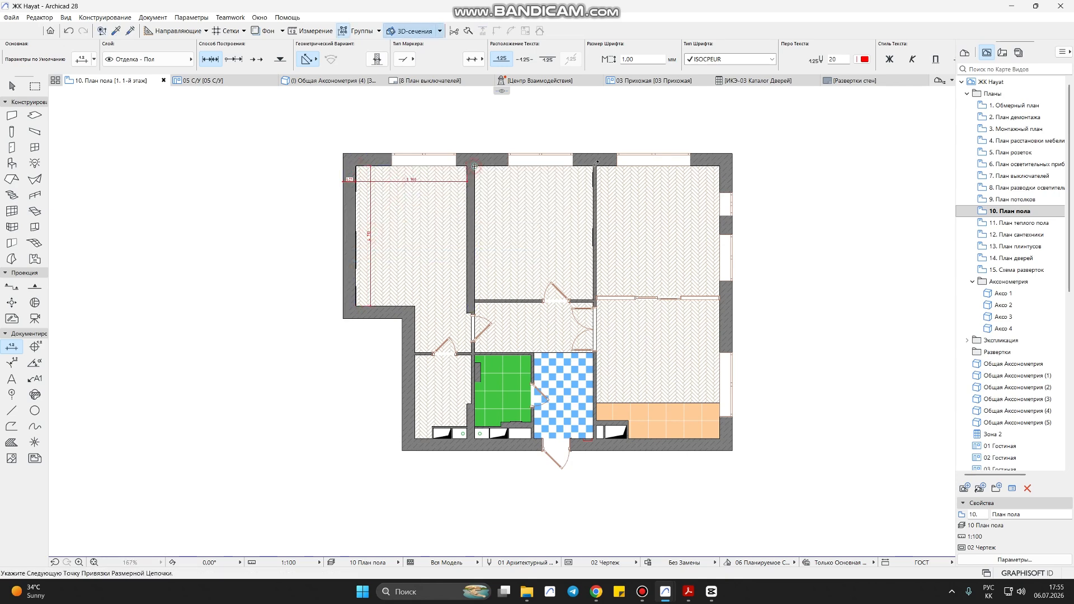
{"action": "left_click", "coordinate": [593, 166]}
{"action": "right_click", "coordinate": [555, 121]}
{"action": "left_click", "coordinate": [576, 184]}
{"action": "left_click", "coordinate": [576, 184]}
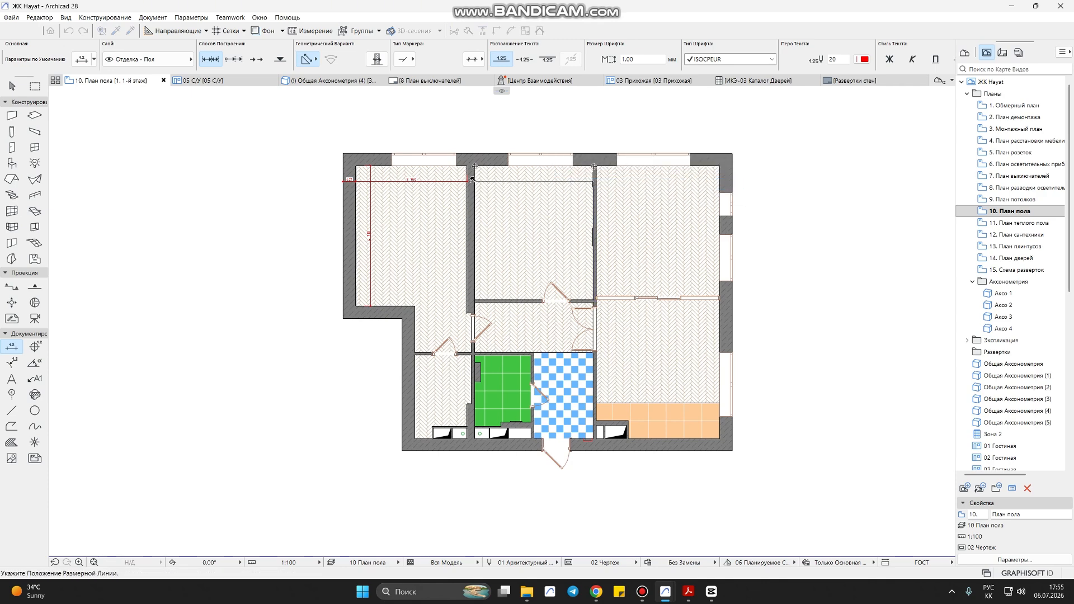
{"action": "left_click", "coordinate": [471, 180]}
- Dimension the width of the large herringbone room beside it, in line with the middle room's dimension
{"action": "left_click", "coordinate": [593, 167]}
{"action": "left_click", "coordinate": [720, 166]}
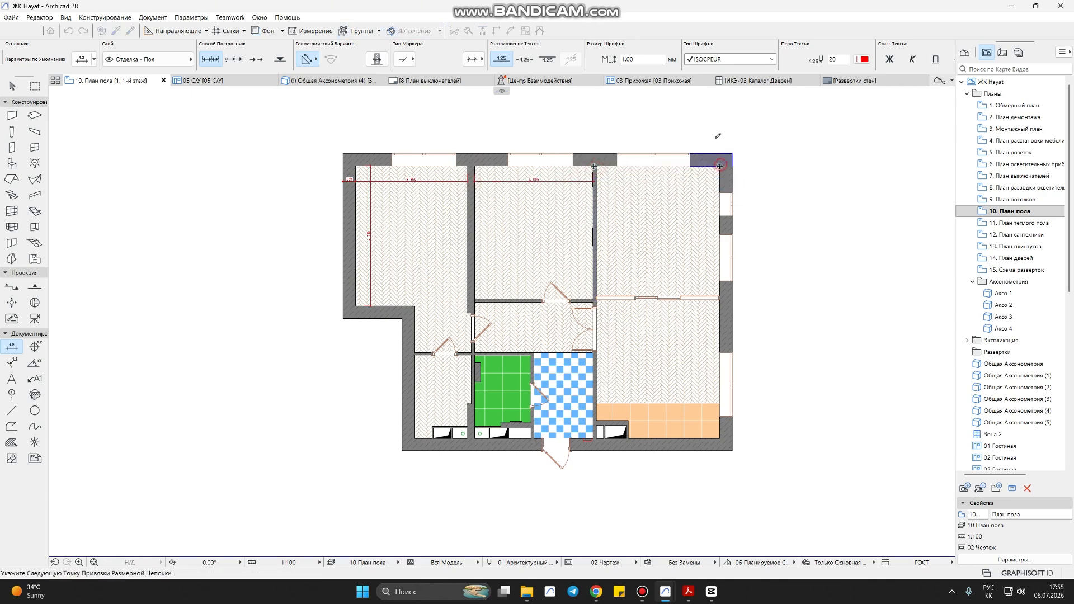
{"action": "right_click", "coordinate": [706, 125]}
{"action": "left_click", "coordinate": [727, 186]}
{"action": "left_click", "coordinate": [592, 181]}
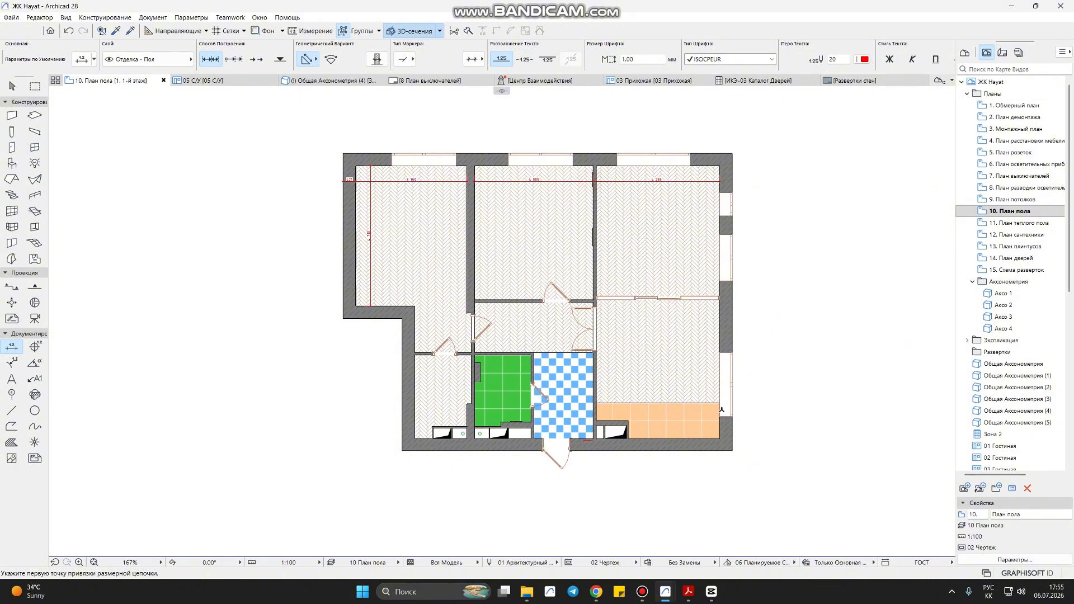
- Dimension the orange tile strip's depth and extend that chain up to the large room's upper corner
{"action": "left_click", "coordinate": [720, 438]}
{"action": "right_click", "coordinate": [687, 348]}
{"action": "left_click", "coordinate": [706, 410]}
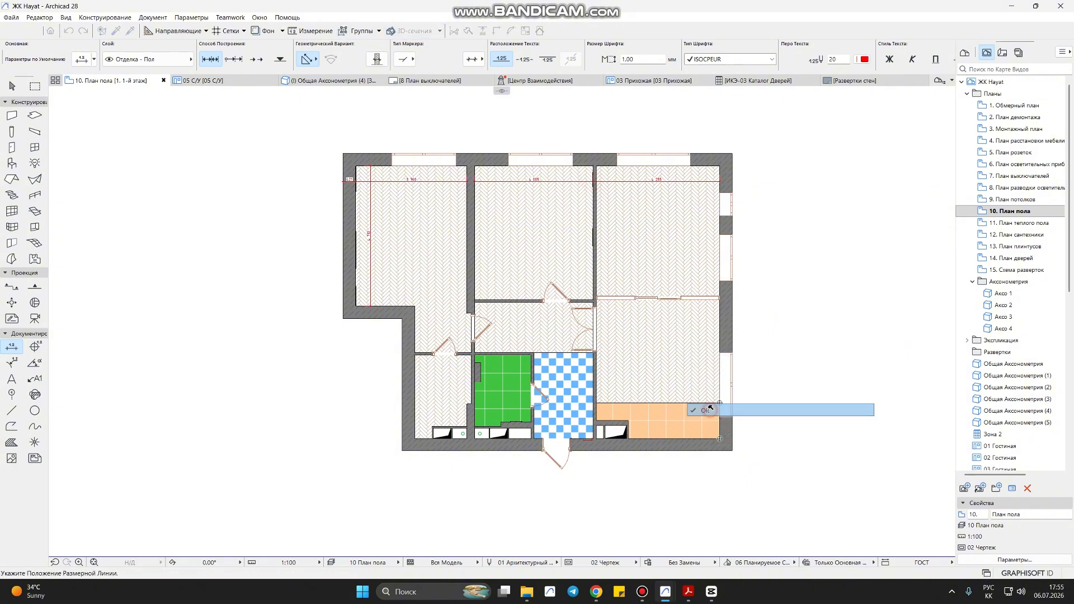
{"action": "left_click", "coordinate": [706, 411]}
{"action": "key", "text": "Escape"}
{"action": "left_click", "coordinate": [707, 407]}
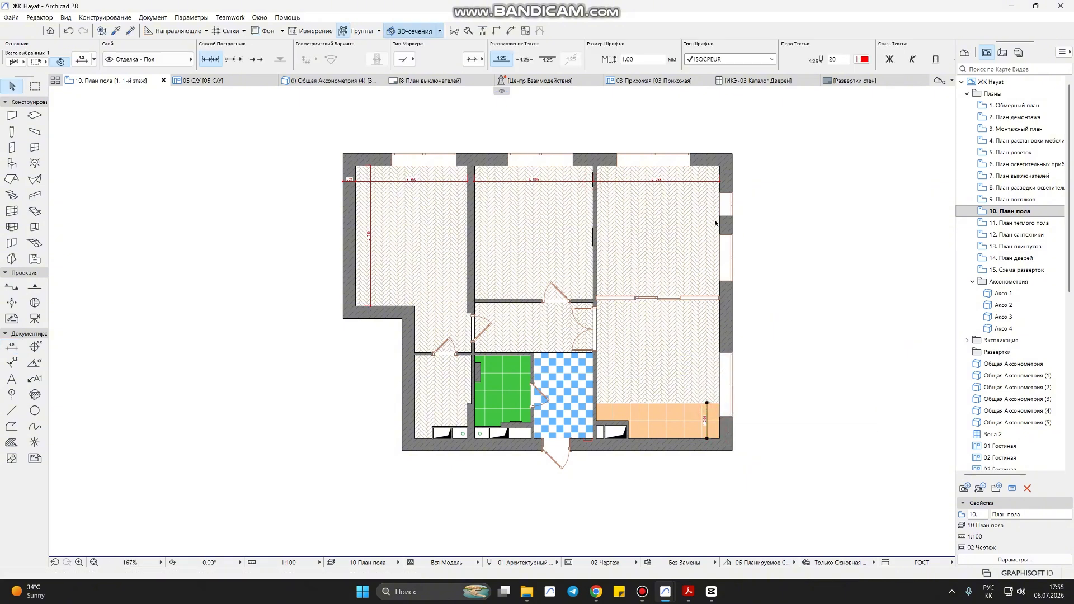
{"action": "left_click", "coordinate": [718, 167]}
{"action": "scroll", "coordinate": [723, 346], "scroll_direction": "up", "scroll_amount": 2}
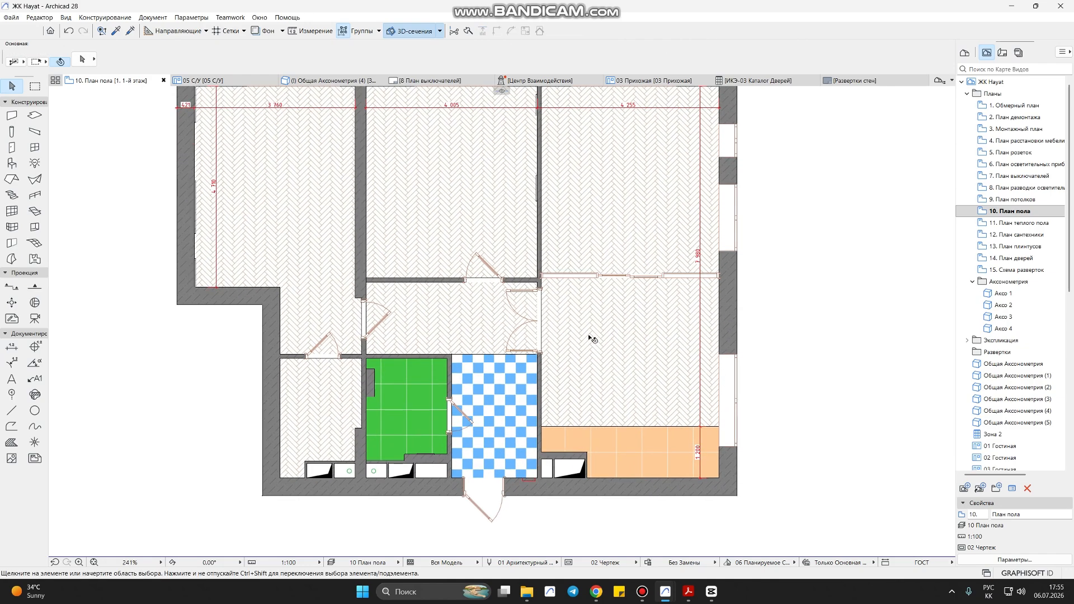
- Select all floor fills and turn on Показать Площадь to display their areas
{"action": "left_click", "coordinate": [12, 441]}
{"action": "key", "text": "ctrl+a"}
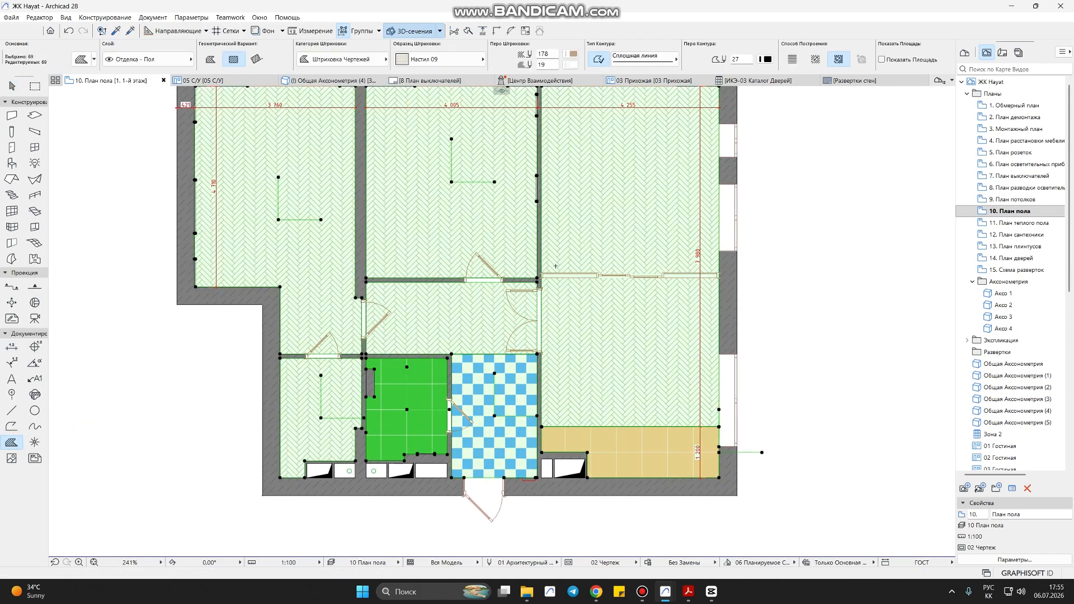
{"action": "left_click", "coordinate": [925, 61]}
{"action": "key", "text": "Escape"}
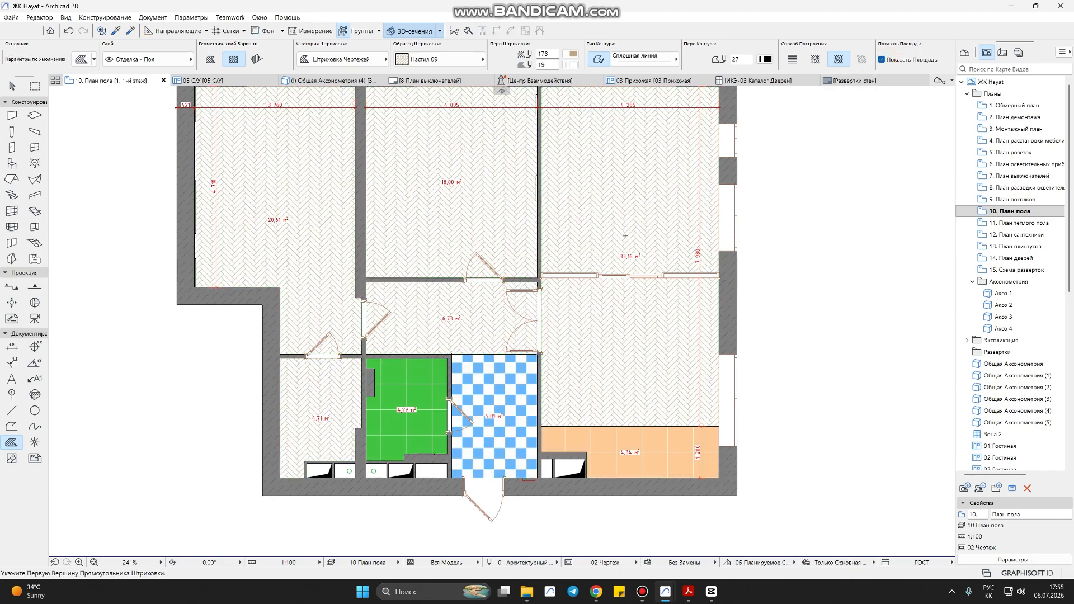
{"action": "middle_click_drag", "start_coordinate": [348, 207], "coordinate": [418, 235]}
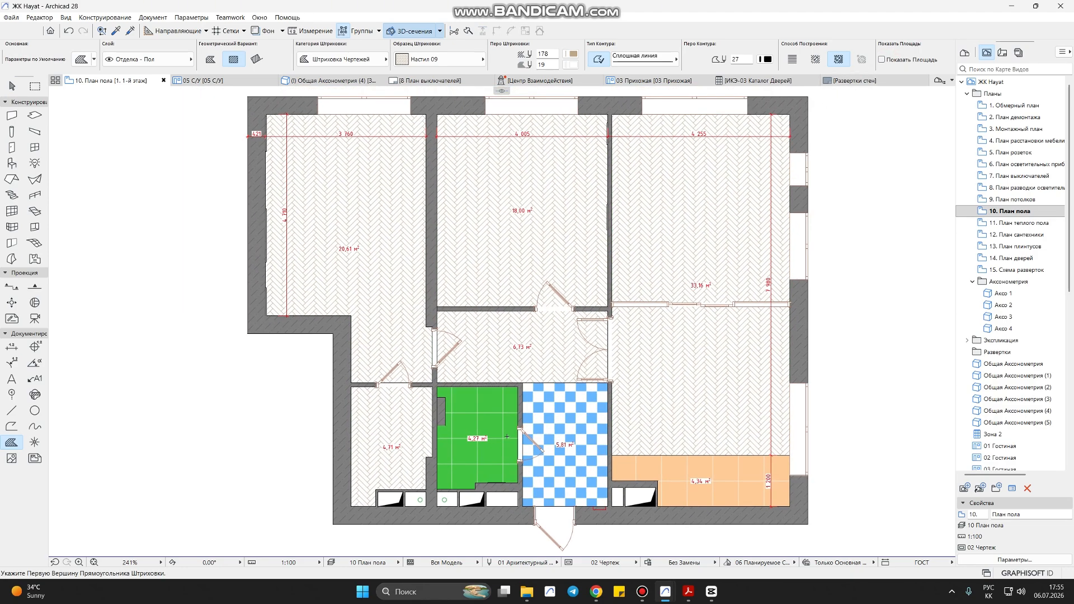
{"action": "key", "text": "Escape"}
{"action": "left_click", "coordinate": [494, 399]}
{"action": "left_click", "coordinate": [575, 413]}
{"action": "left_click", "coordinate": [549, 354]}
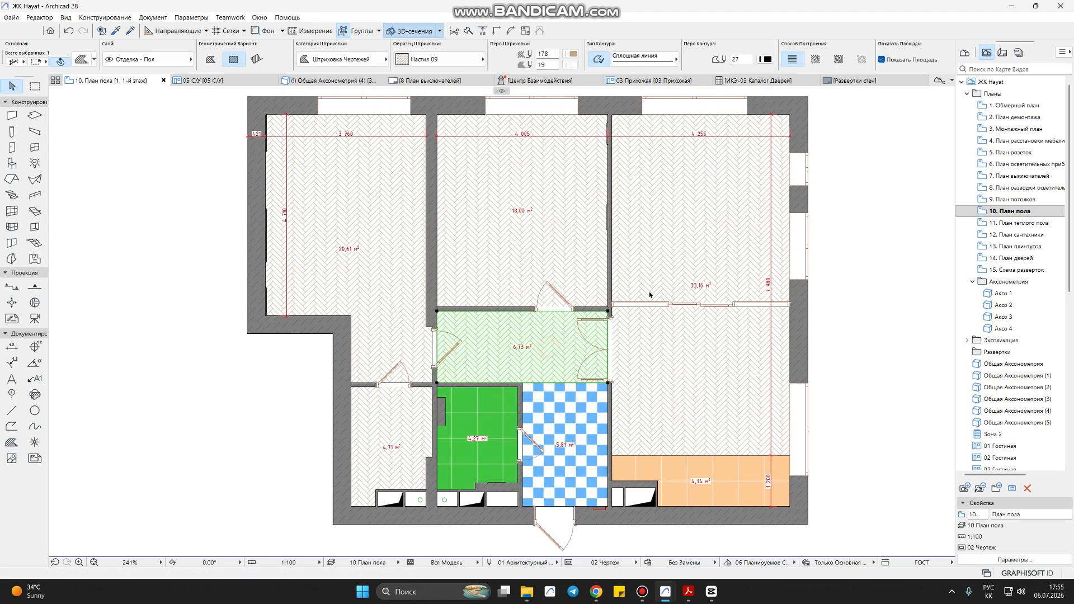
{"action": "key", "text": "Escape"}
{"action": "scroll", "coordinate": [538, 345], "scroll_direction": "down", "scroll_amount": 3}
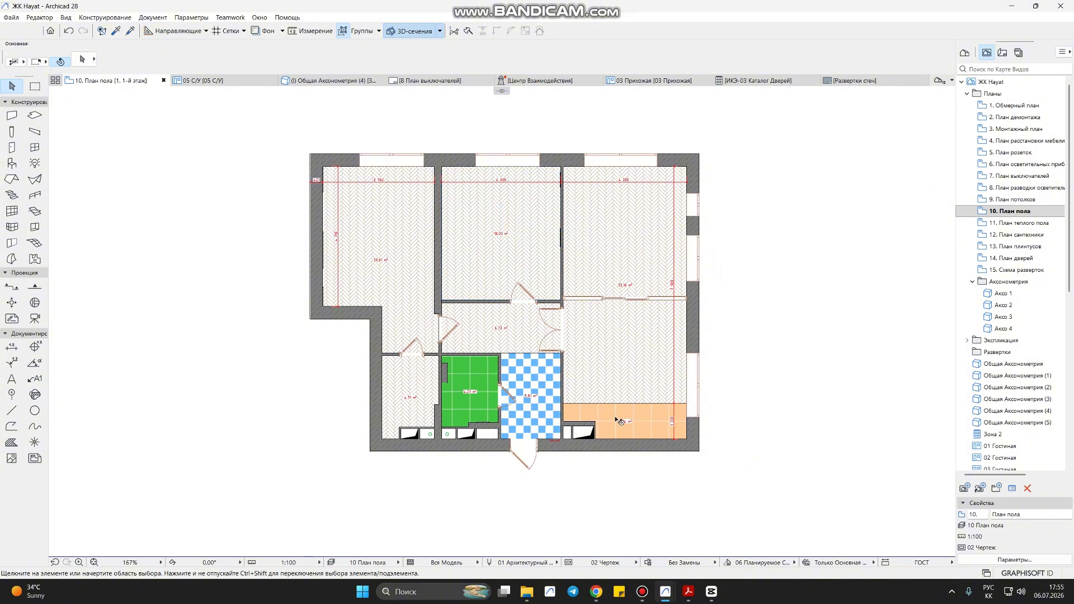
{"action": "left_click", "coordinate": [642, 594]}
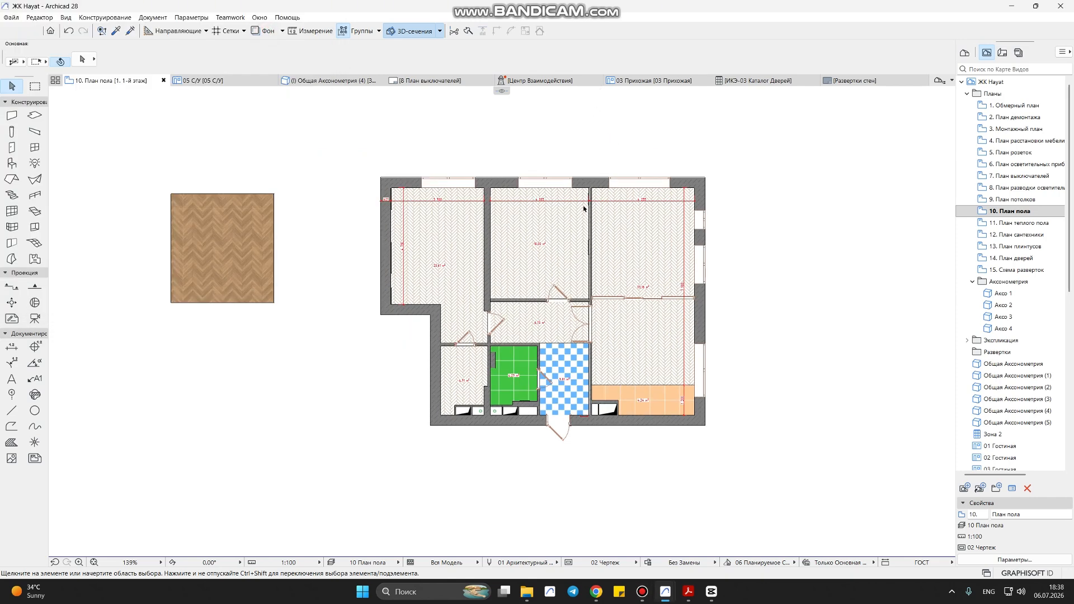
- Move the large room's herringbone fill outside the apartment plan, beyond the outer wall with the windows
{"action": "left_click", "coordinate": [637, 239]}
{"action": "left_click", "coordinate": [634, 235]}
{"action": "left_click", "coordinate": [812, 238]}
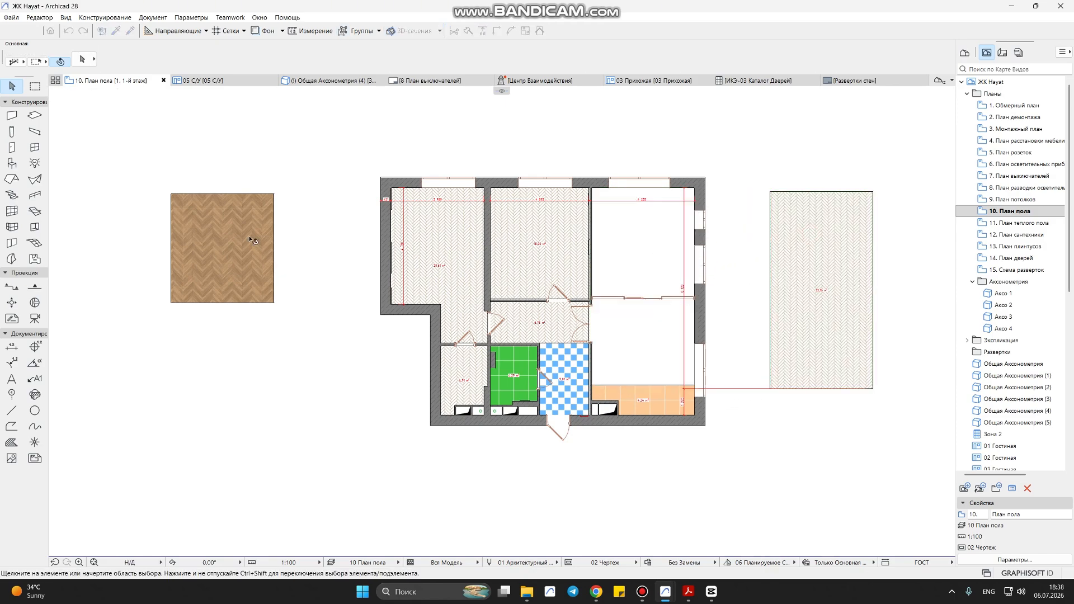
- Examine the herringbone wood texture of the sample slab beside the plan
{"action": "left_click", "coordinate": [253, 240]}
{"action": "scroll", "coordinate": [253, 241], "scroll_direction": "up", "scroll_amount": 6}
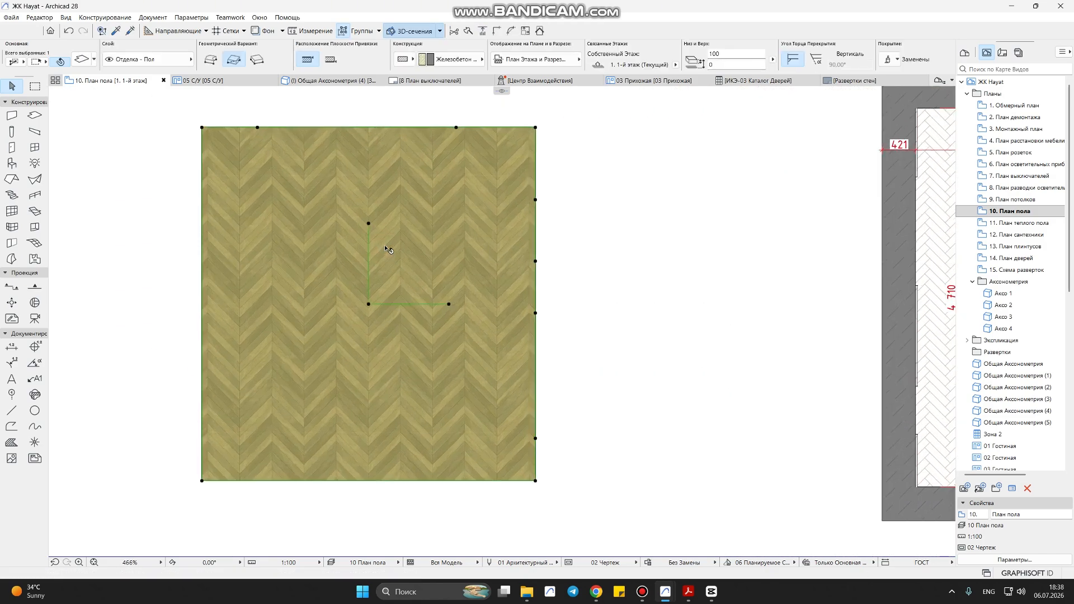
{"action": "scroll", "coordinate": [391, 245], "scroll_direction": "up", "scroll_amount": 2}
{"action": "middle_click_drag", "start_coordinate": [393, 243], "coordinate": [498, 264]}
{"action": "key", "text": "Escape"}
{"action": "scroll", "coordinate": [594, 257], "scroll_direction": "down", "scroll_amount": 7}
{"action": "middle_click_drag", "start_coordinate": [679, 279], "coordinate": [404, 266]}
{"action": "scroll", "coordinate": [505, 273], "scroll_direction": "down", "scroll_amount": 1}
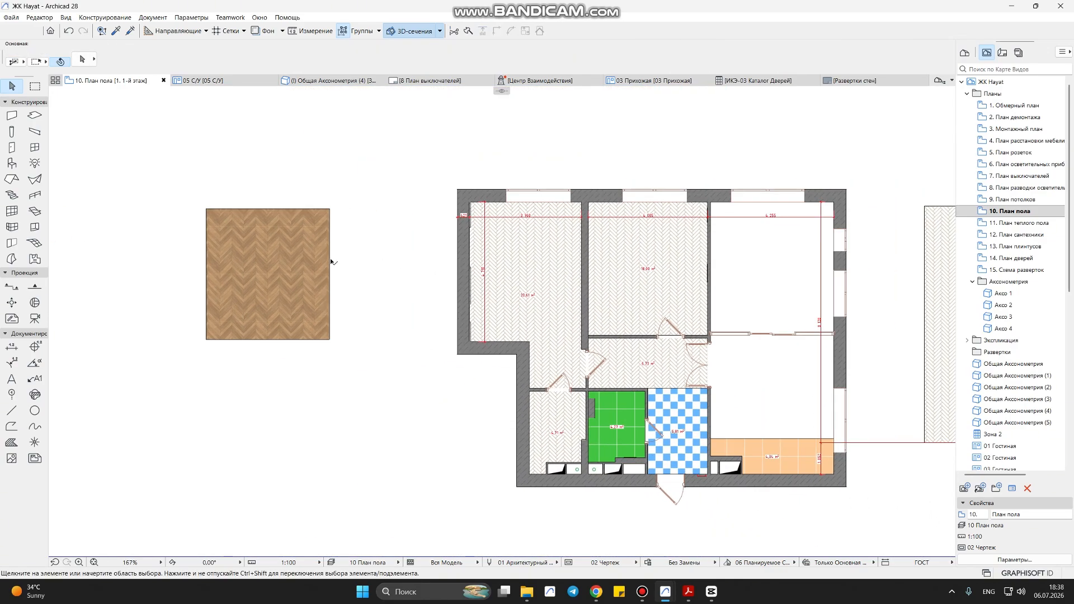
- Draw a rectangular slab with the sample slab's wood texture over the large room, down to the orange tile strip
{"action": "left_click", "coordinate": [292, 243], "text": "alt"}
{"action": "middle_click_drag", "start_coordinate": [725, 216], "coordinate": [548, 199]}
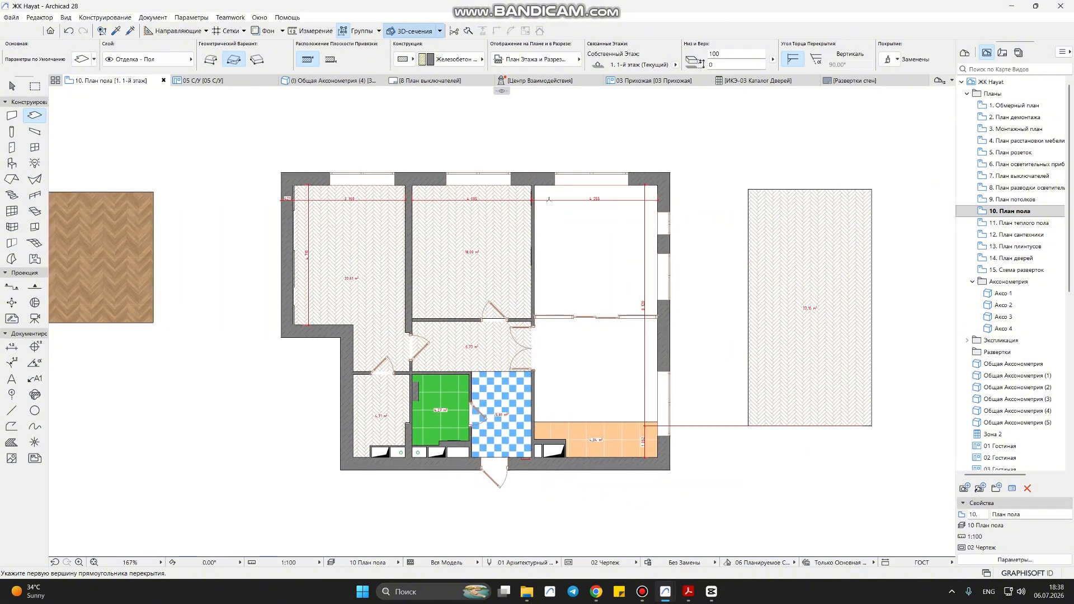
{"action": "left_click", "coordinate": [536, 183]}
{"action": "left_click", "coordinate": [657, 422]}
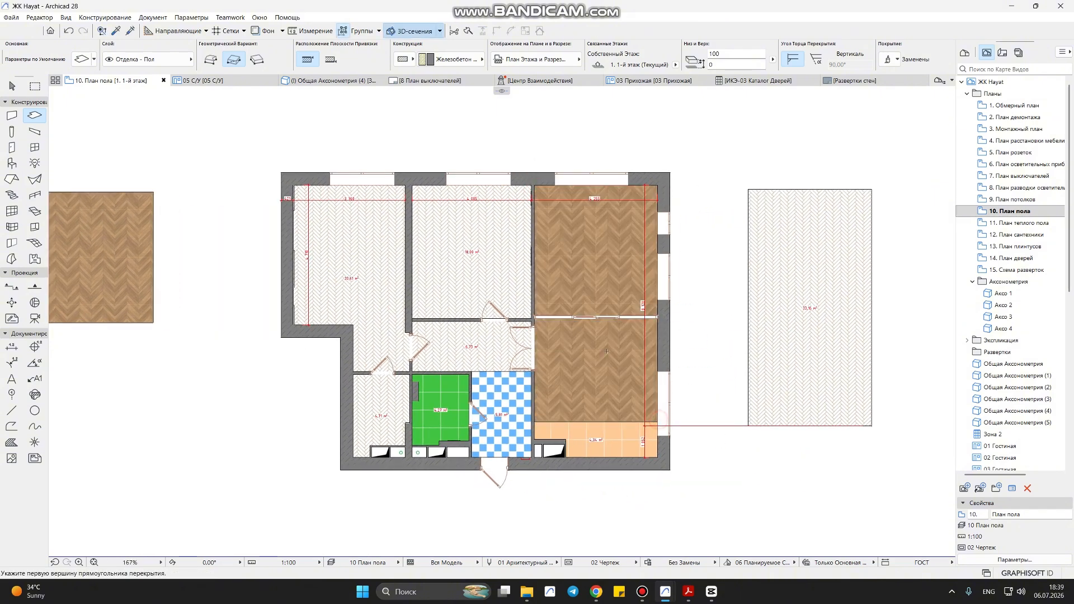
{"action": "key", "text": "Escape"}
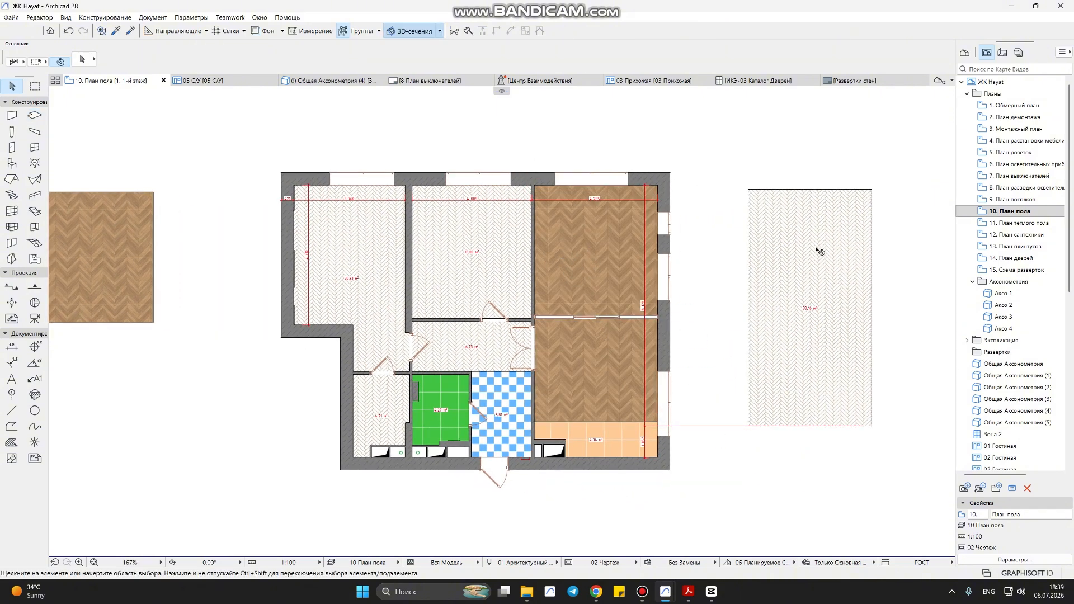
- Set the fill outside the plan to the Фон pattern with background pen 0
{"action": "left_click", "coordinate": [791, 217]}
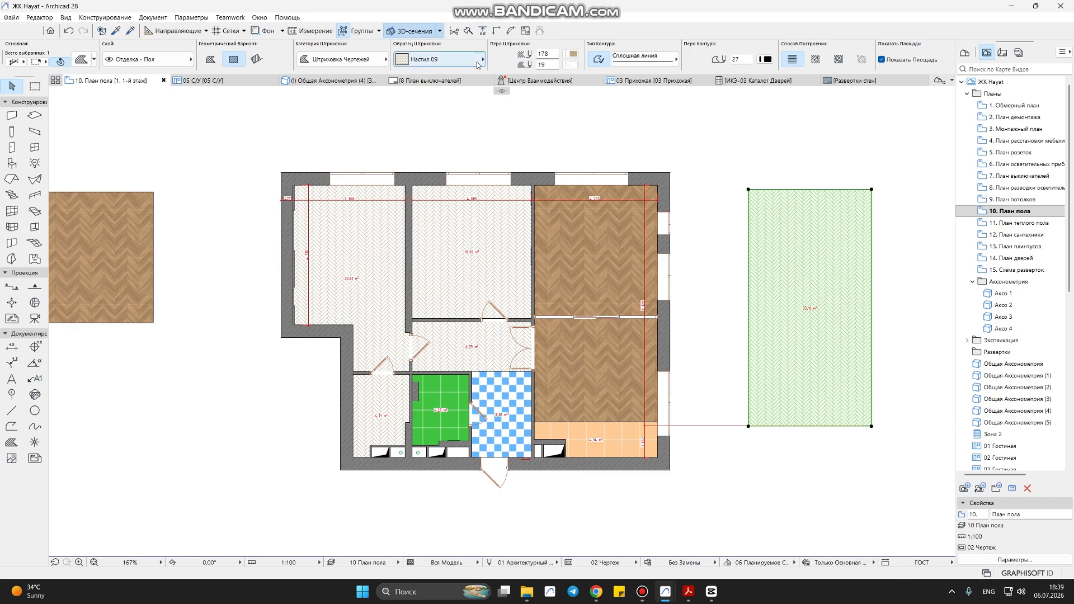
{"action": "left_click", "coordinate": [439, 59]}
{"action": "scroll", "coordinate": [531, 53], "scroll_direction": "down", "scroll_amount": 10}
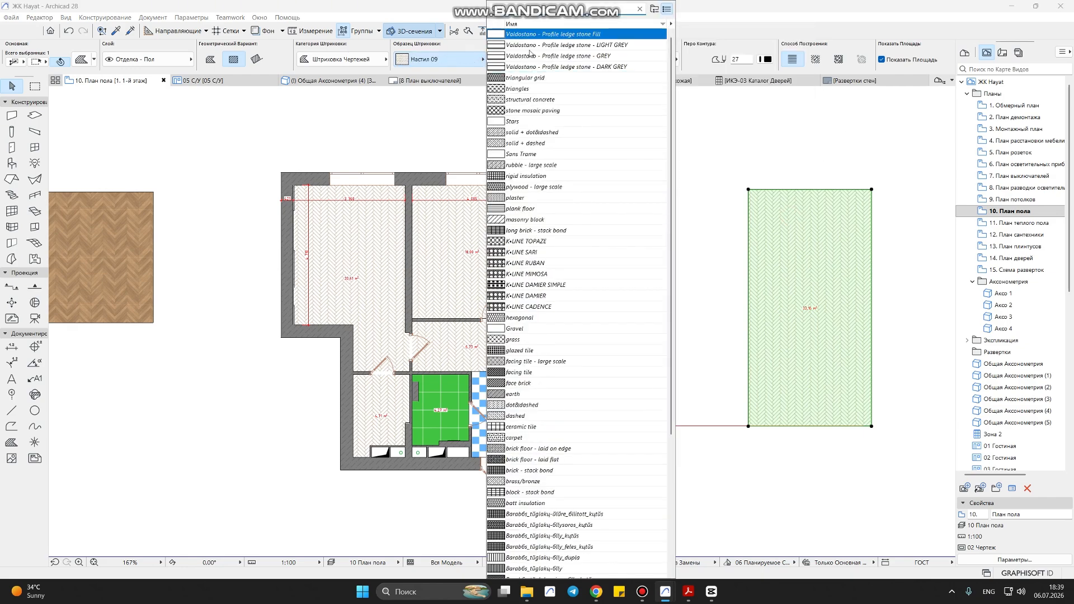
{"action": "scroll", "coordinate": [554, 35], "scroll_direction": "up", "scroll_amount": 10}
{"action": "left_click", "coordinate": [554, 36]}
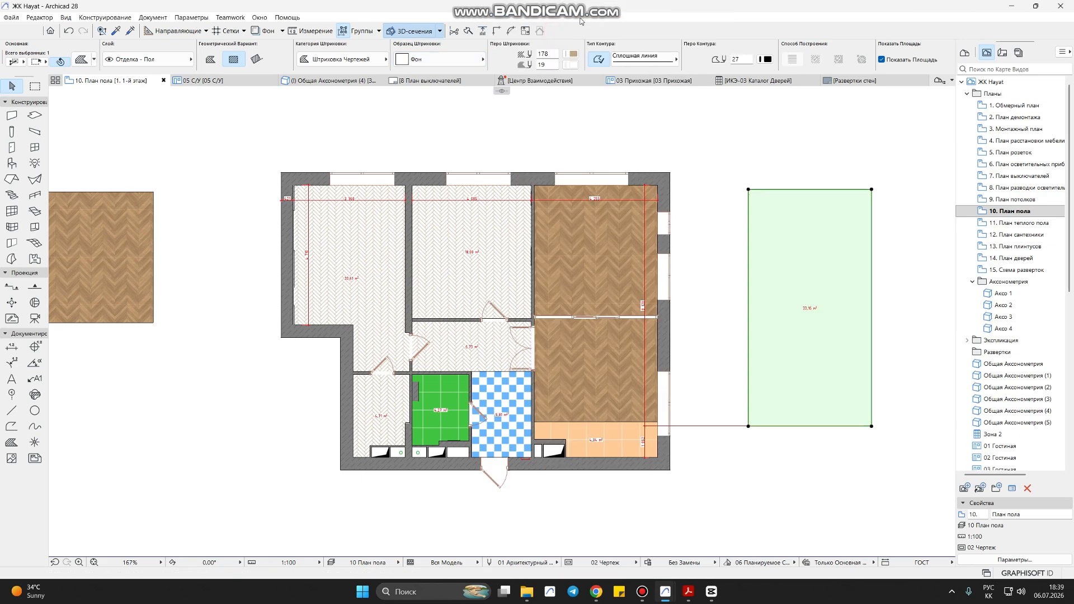
{"action": "left_click", "coordinate": [571, 64]}
- Draw a rectangular fill with the same Фон settings over the large room's wood slab and place its area label
{"action": "left_click", "coordinate": [728, 178]}
{"action": "key", "text": "Escape"}
{"action": "left_click", "coordinate": [537, 186]}
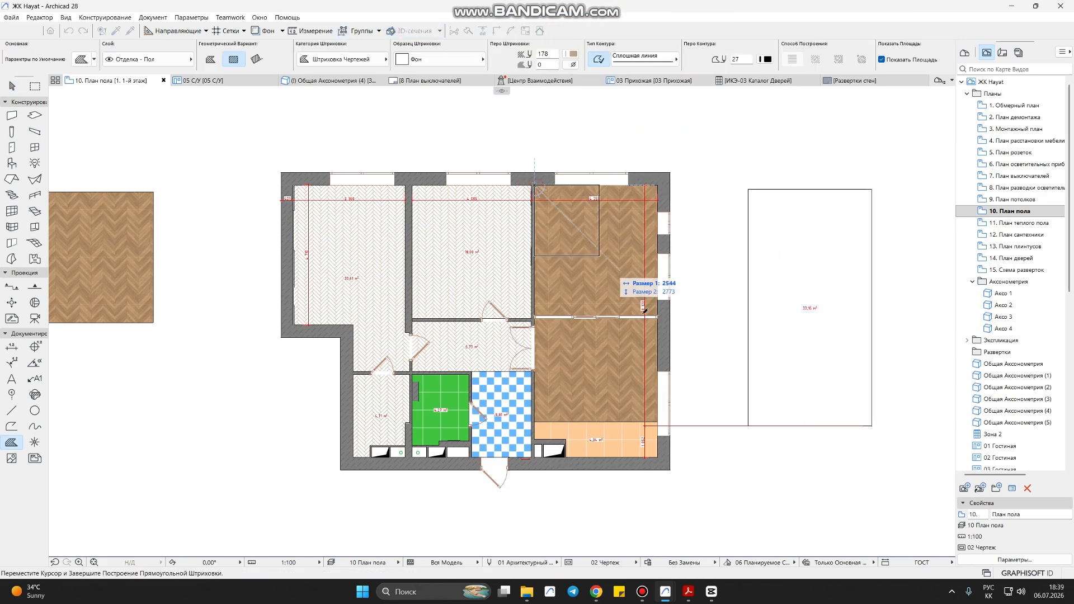
{"action": "left_click", "coordinate": [658, 420]}
{"action": "left_click", "coordinate": [583, 270]}
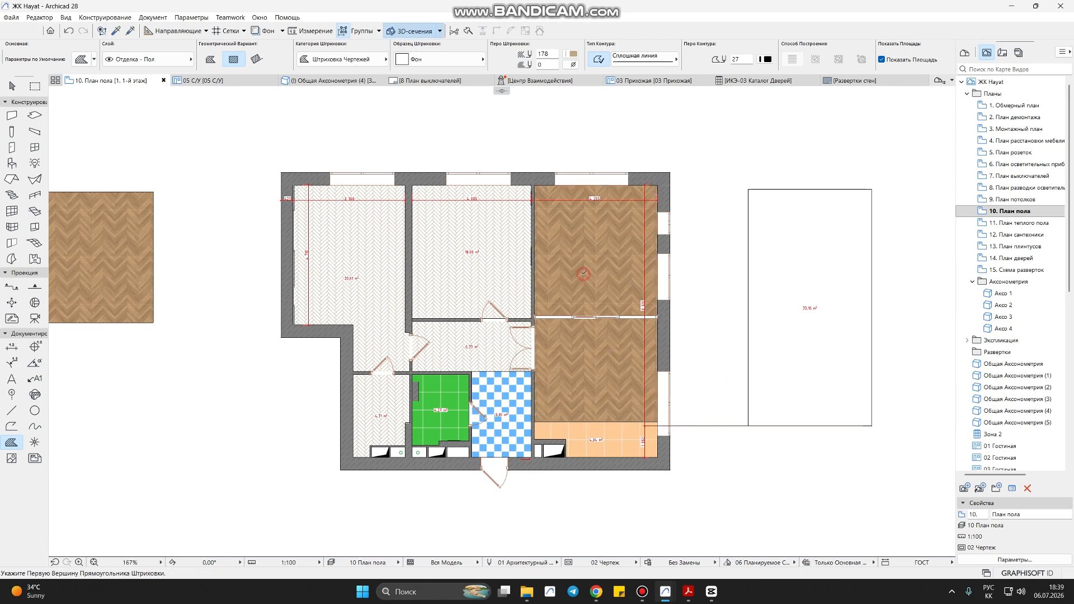
{"action": "key", "text": "Escape"}
- Select all floor fills and bring them to the front of the display order
{"action": "left_click", "coordinate": [6, 442]}
{"action": "key", "text": "ctrl+a"}
{"action": "right_click", "coordinate": [745, 128]}
{"action": "mouse_move", "coordinate": [828, 227]}
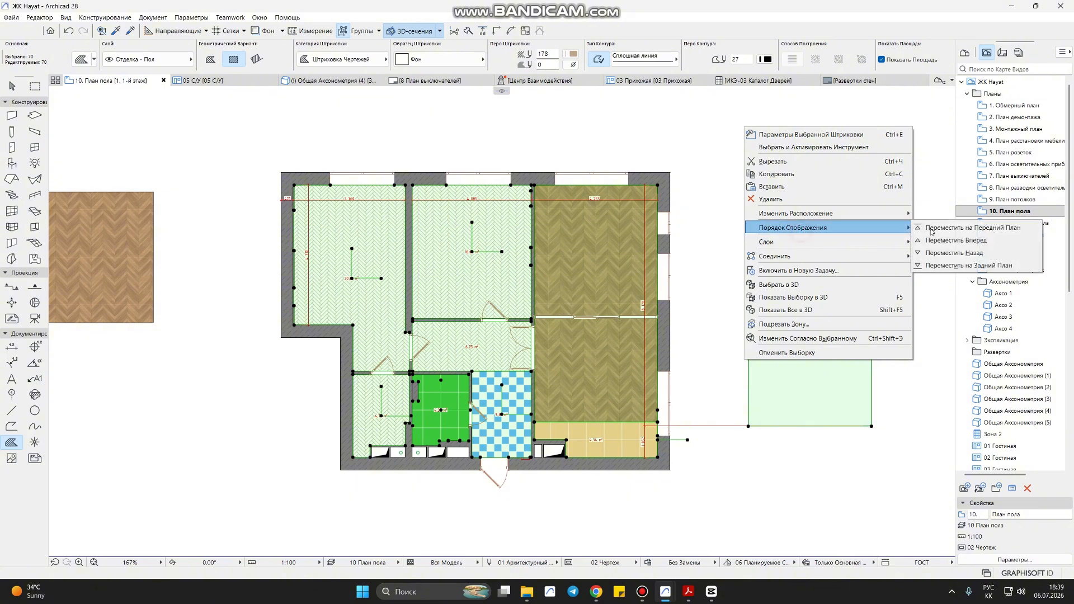
{"action": "left_click", "coordinate": [931, 228]}
{"action": "left_click", "coordinate": [607, 271]}
{"action": "key", "text": "Escape"}
{"action": "scroll", "coordinate": [590, 285], "scroll_direction": "up", "scroll_amount": 3}
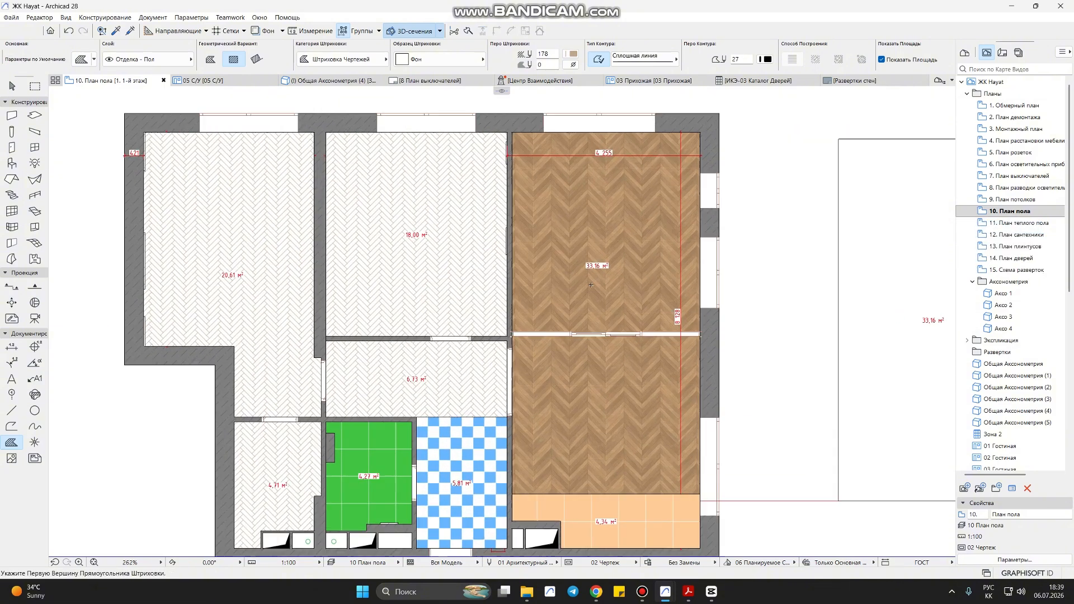
{"action": "scroll", "coordinate": [591, 285], "scroll_direction": "up", "scroll_amount": 2}
{"action": "scroll", "coordinate": [608, 250], "scroll_direction": "down", "scroll_amount": 2}
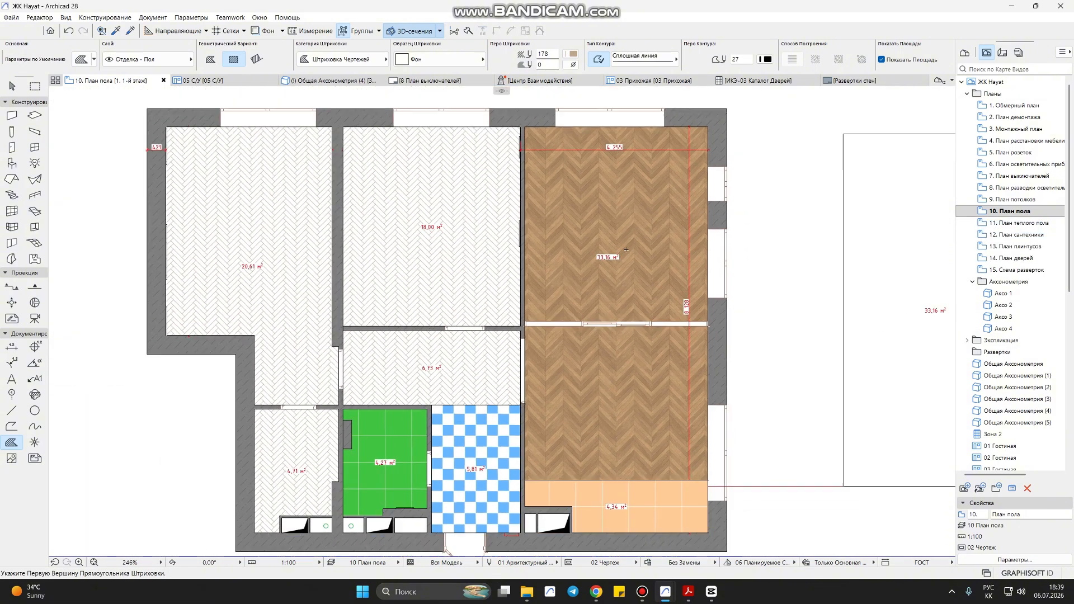
{"action": "left_click", "coordinate": [620, 203], "text": "shift"}
{"action": "key", "text": "Escape"}
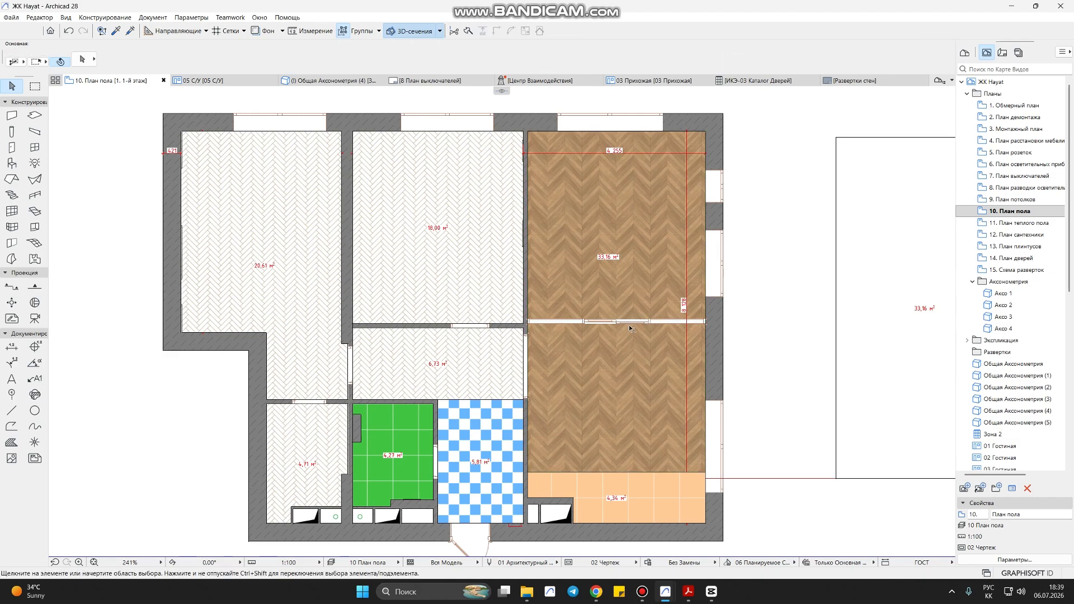
- Delete the spare Фон fill outside the apartment plan
{"action": "scroll", "coordinate": [648, 365], "scroll_direction": "down", "scroll_amount": 4}
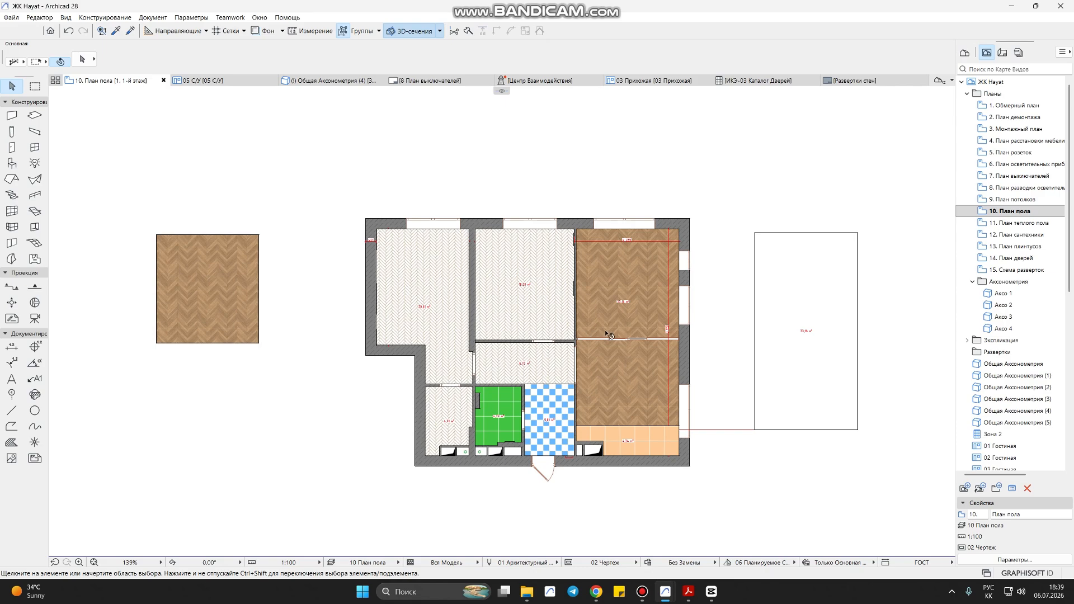
{"action": "scroll", "coordinate": [605, 333], "scroll_direction": "down", "scroll_amount": 2}
{"action": "scroll", "coordinate": [609, 327], "scroll_direction": "up", "scroll_amount": 6}
{"action": "middle_click_drag", "start_coordinate": [56, 268], "coordinate": [570, 261]}
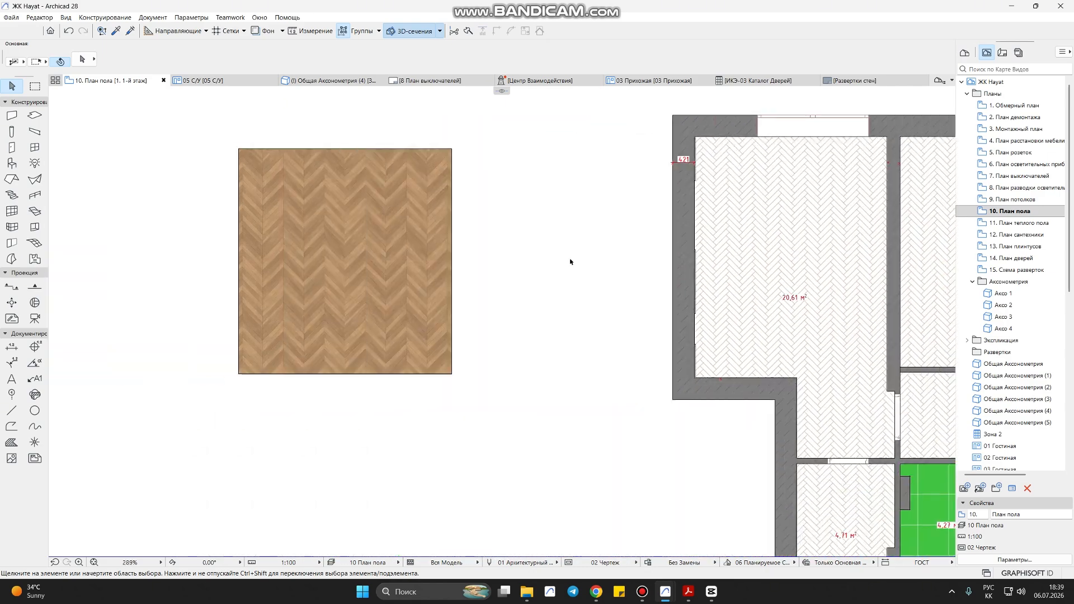
{"action": "left_click", "coordinate": [317, 243]}
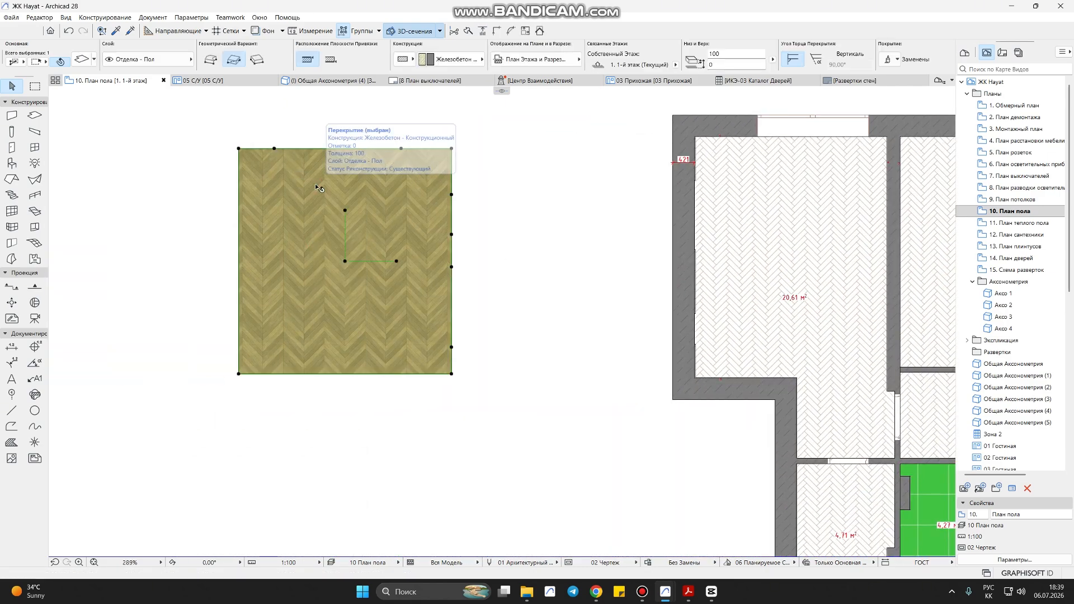
{"action": "scroll", "coordinate": [330, 196], "scroll_direction": "down", "scroll_amount": 4}
{"action": "left_click", "coordinate": [713, 200]}
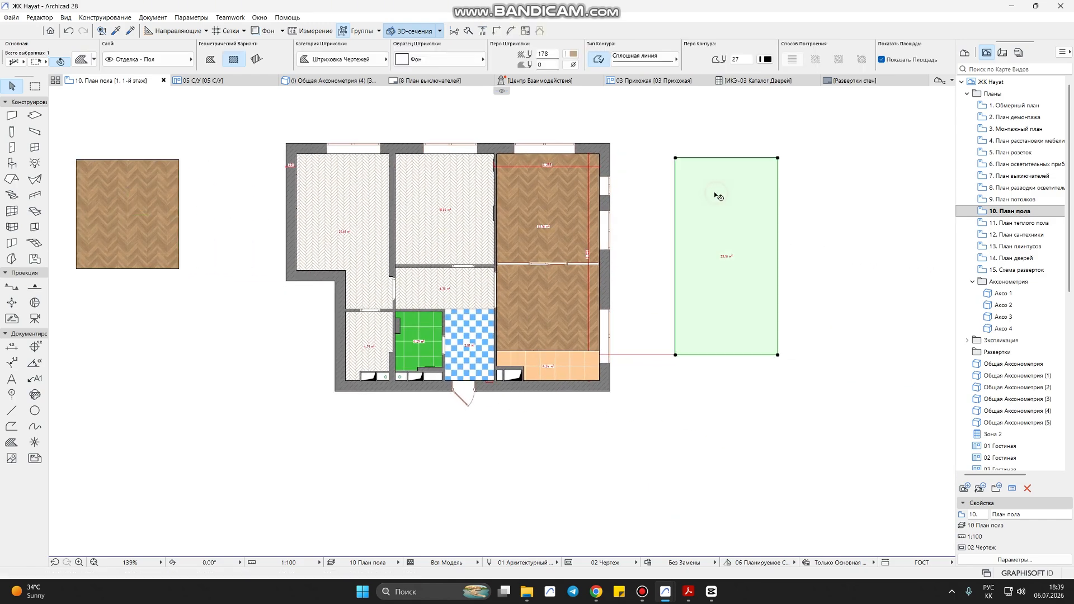
{"action": "key", "text": "Delete"}
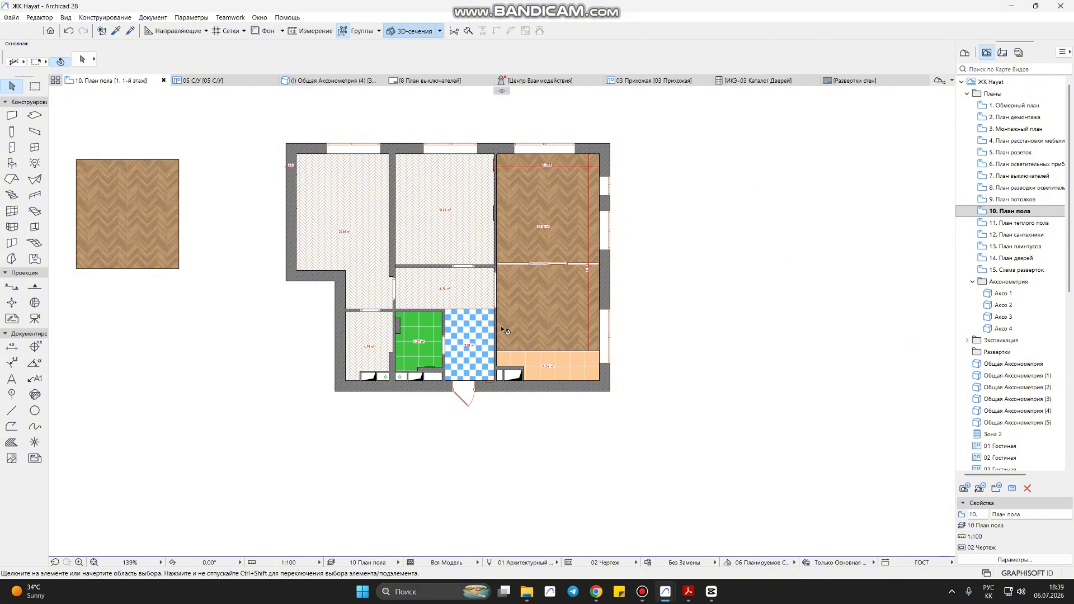
{"action": "left_click", "coordinate": [422, 332]}
{"action": "left_click", "coordinate": [479, 319]}
{"action": "left_click", "coordinate": [578, 366]}
{"action": "scroll", "coordinate": [468, 343], "scroll_direction": "up", "scroll_amount": 1}
{"action": "scroll", "coordinate": [471, 345], "scroll_direction": "up", "scroll_amount": 2}
{"action": "key", "text": "Escape"}
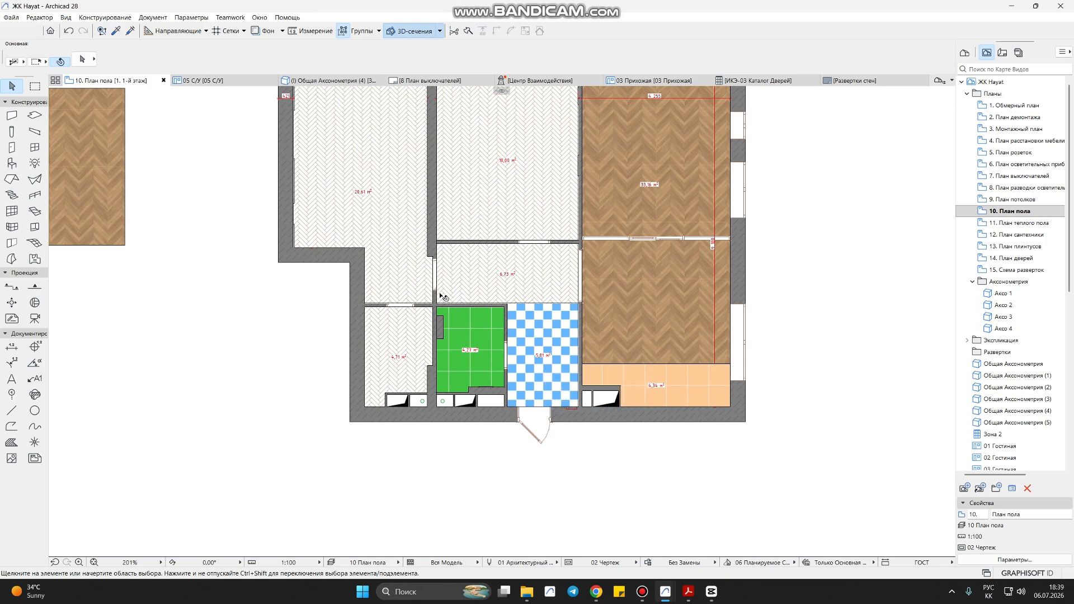
{"action": "scroll", "coordinate": [477, 219], "scroll_direction": "up", "scroll_amount": 3}
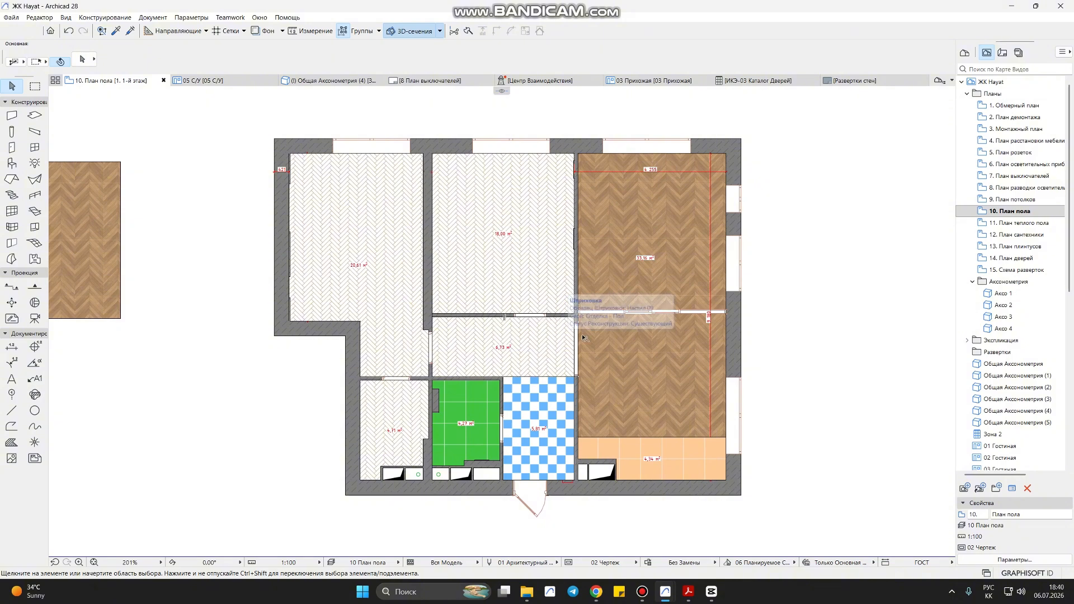
{"action": "scroll", "coordinate": [631, 276], "scroll_direction": "down", "scroll_amount": 1}
{"action": "scroll", "coordinate": [625, 269], "scroll_direction": "up", "scroll_amount": 1}
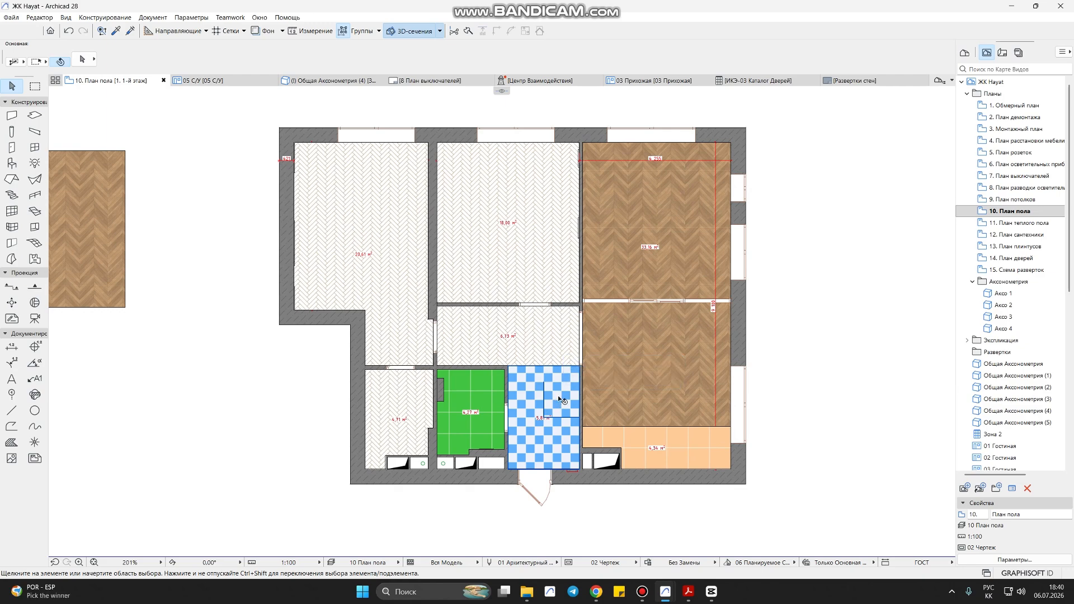
{"action": "middle_click_drag", "start_coordinate": [607, 409], "coordinate": [598, 396]}
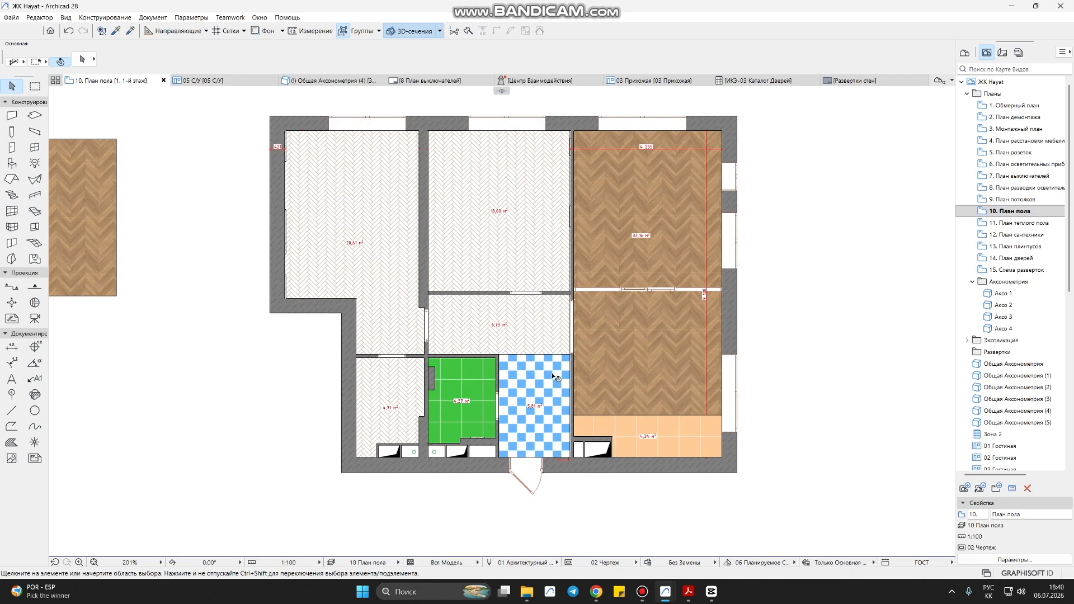
- Try to create a new layer in the layer settings
{"action": "key", "text": "ctrl+l"}
{"action": "left_click", "coordinate": [434, 302]}
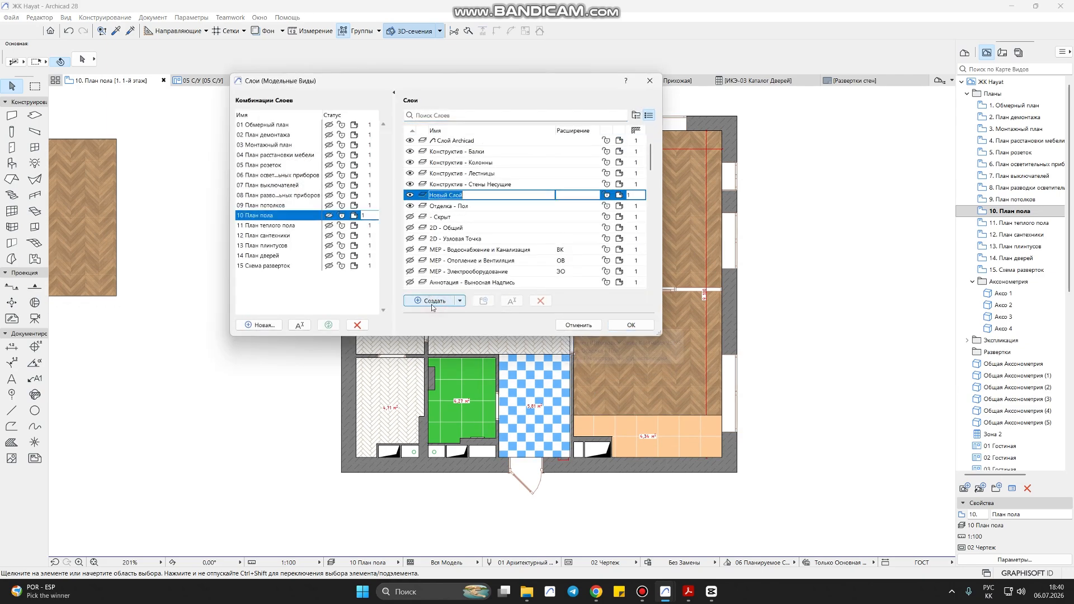
{"action": "type", "text": "План теплого пола"}
{"action": "key", "text": "Return"}
{"action": "key", "text": "Return"}
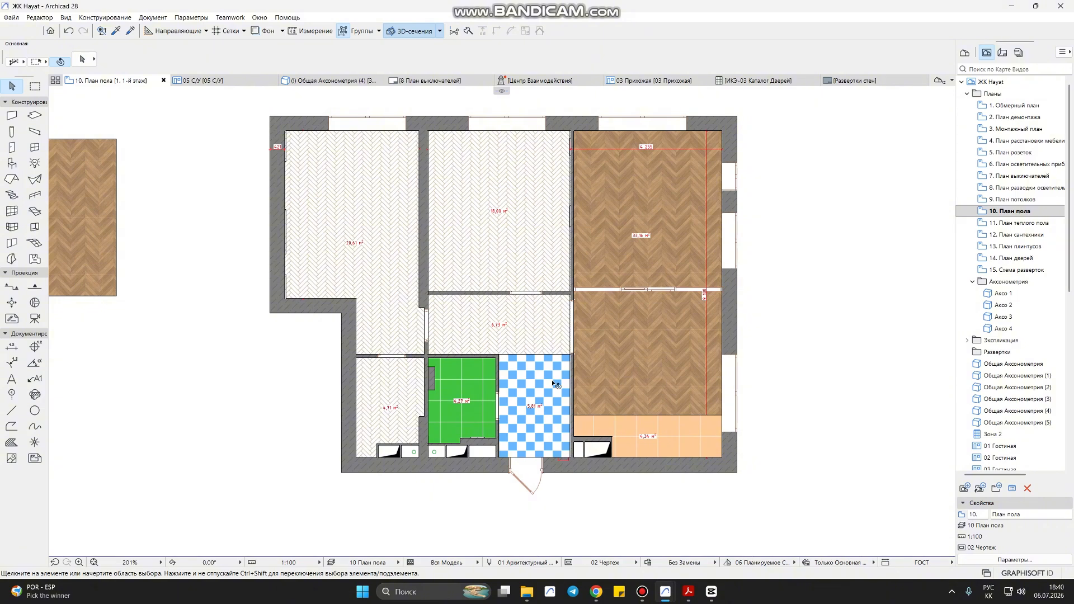
- Copy the blue checkered, green and orange tile fills in place and assign the copies to the Теплый пол layer
{"action": "left_click", "coordinate": [555, 384]}
{"action": "left_click", "coordinate": [486, 391], "text": "shift"}
{"action": "left_click", "coordinate": [657, 427], "text": "shift"}
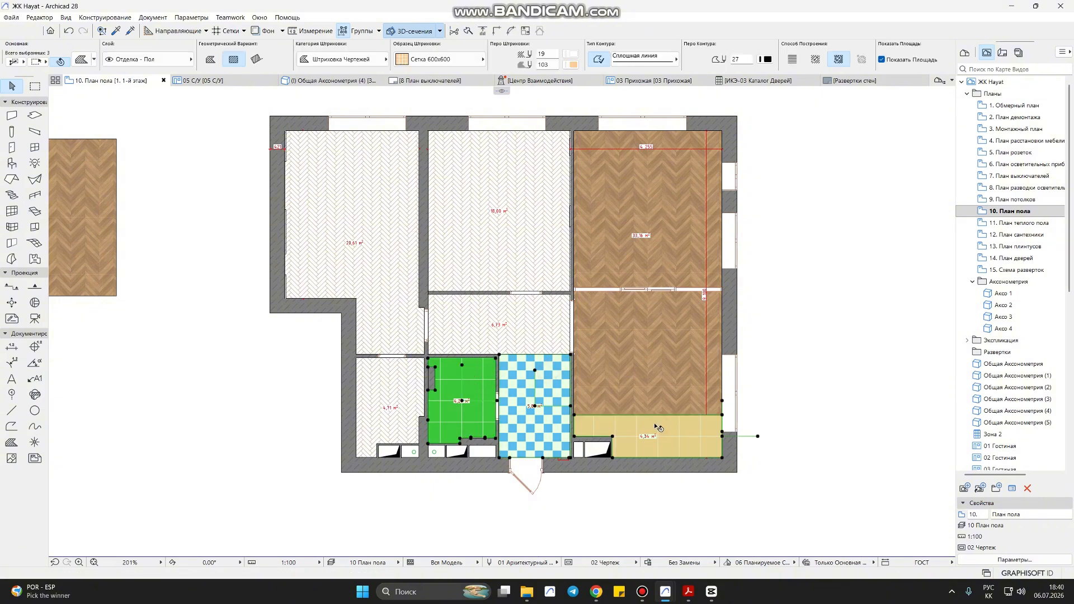
{"action": "key", "text": "ctrl+shift+d"}
{"action": "left_click", "coordinate": [657, 424]}
{"action": "left_click", "coordinate": [657, 424]}
{"action": "left_click", "coordinate": [146, 60]}
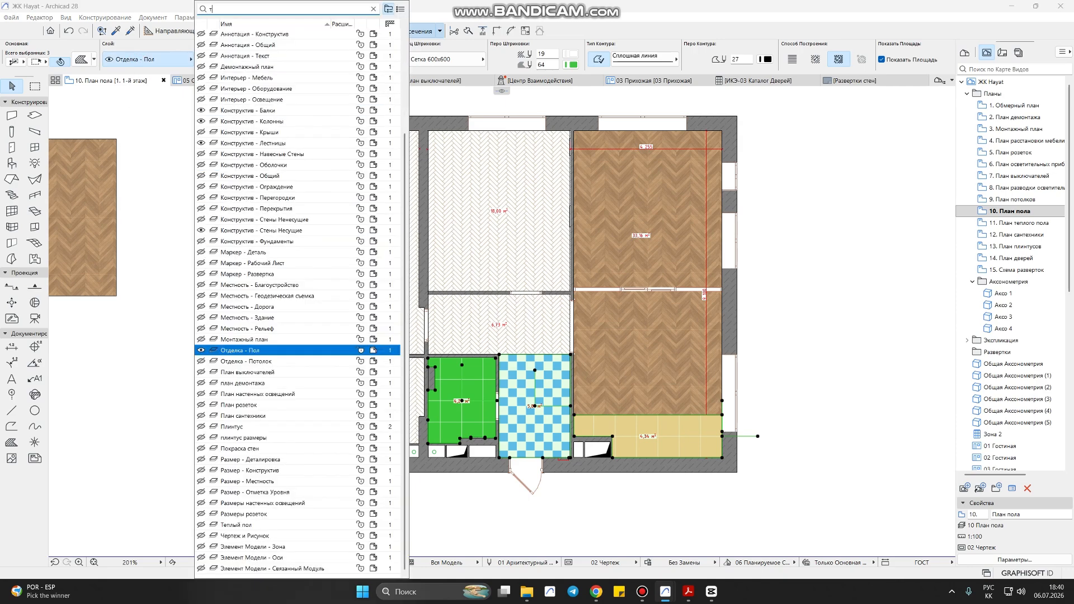
{"action": "type", "text": "теп"}
{"action": "left_click", "coordinate": [259, 35]}
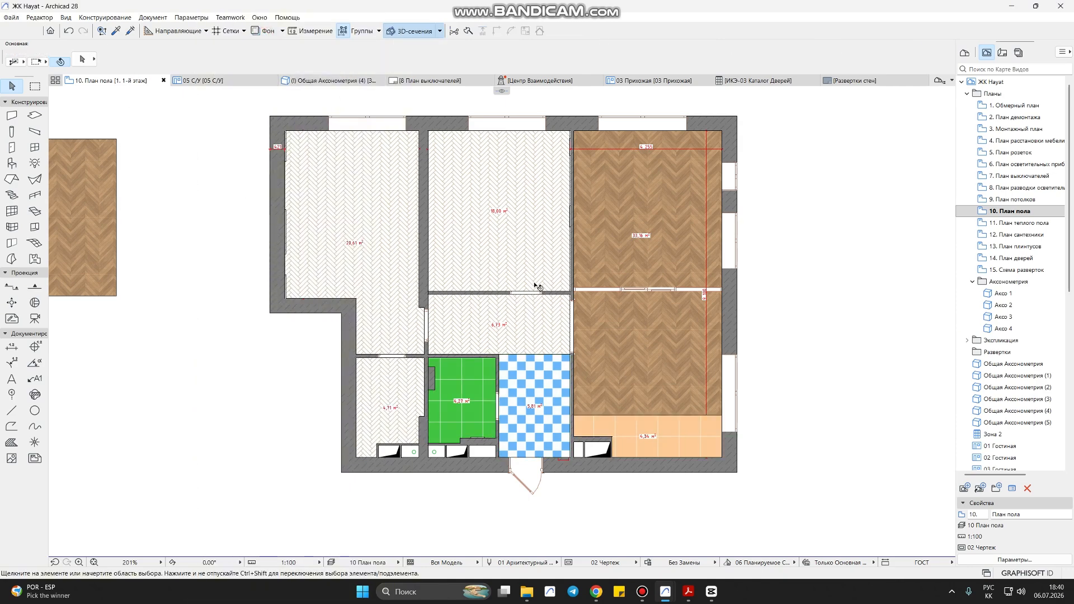
- Hide the Отделка - Пол layer through the middle room's fill and show the Теплый пол layer
{"action": "right_click", "coordinate": [529, 246]}
{"action": "mouse_move", "coordinate": [618, 354]}
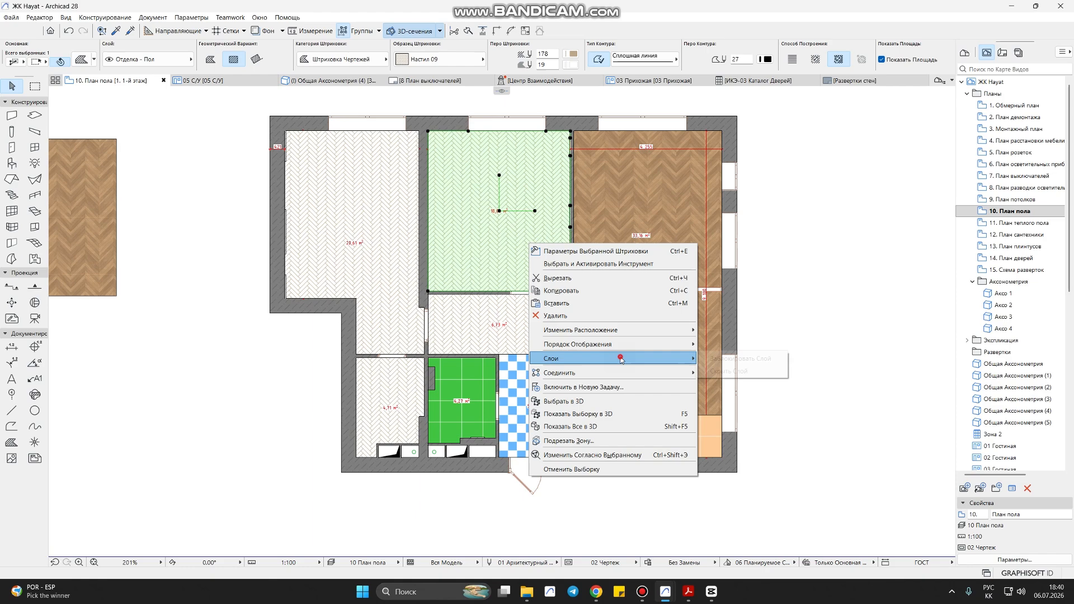
{"action": "left_click", "coordinate": [752, 370]}
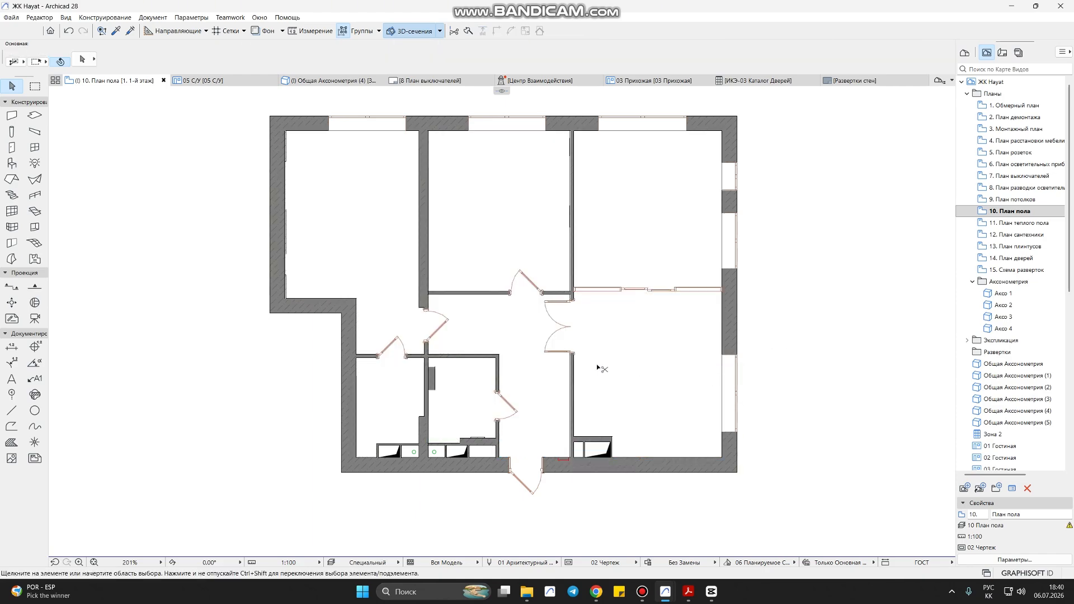
{"action": "key", "text": "ctrl+l"}
{"action": "type", "text": "теп"}
{"action": "left_click", "coordinate": [410, 140]}
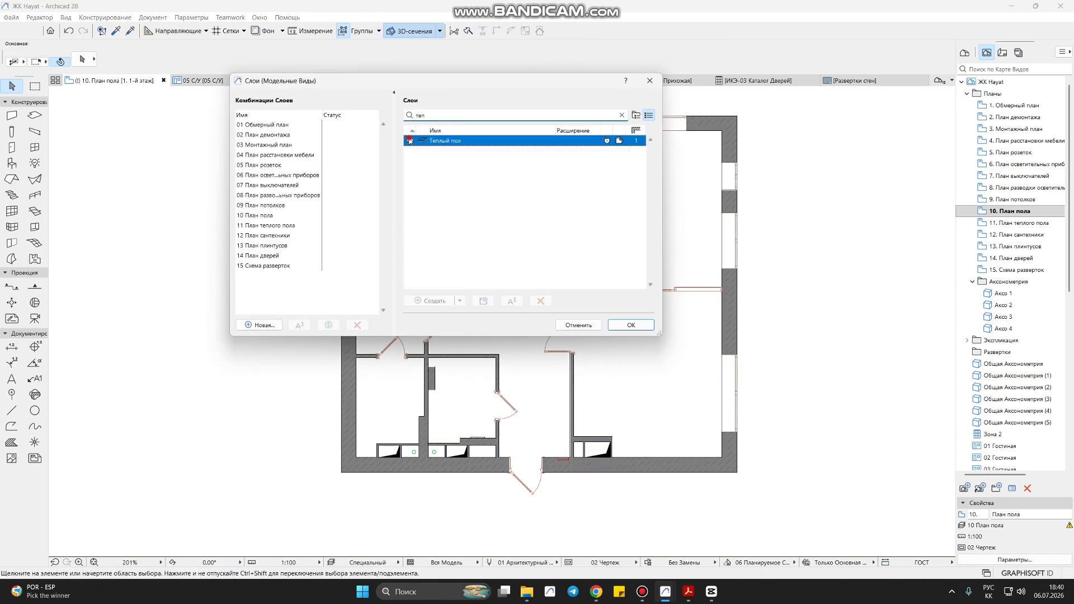
{"action": "key", "text": "Return"}
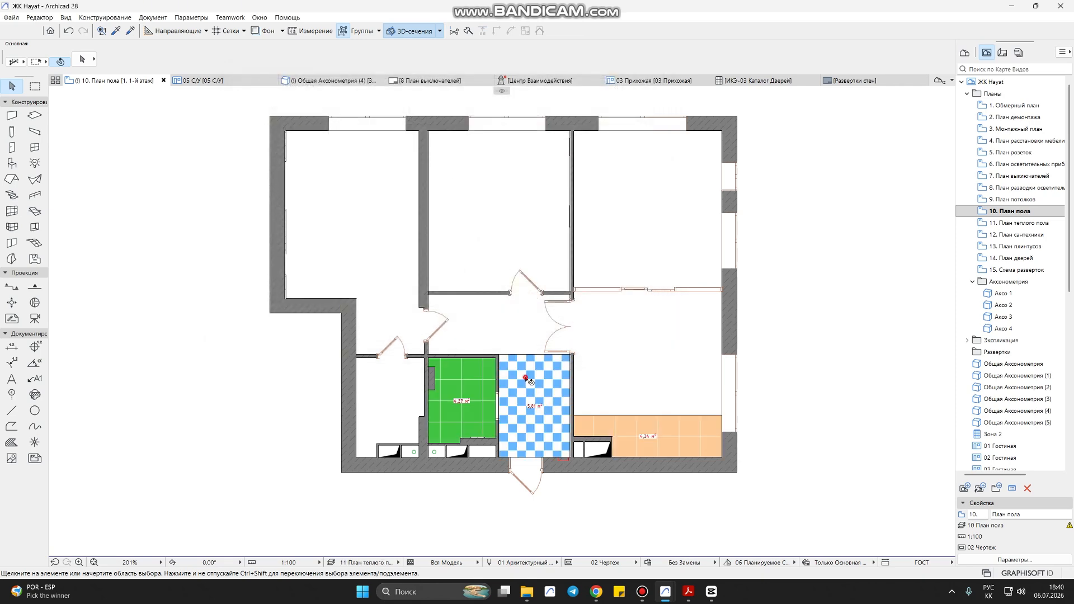
- Set the pattern of the three Теплый пол fills to Блоки Бетонные
{"action": "left_click", "coordinate": [528, 380]}
{"action": "left_click", "coordinate": [473, 374], "text": "shift"}
{"action": "left_click", "coordinate": [661, 424], "text": "shift"}
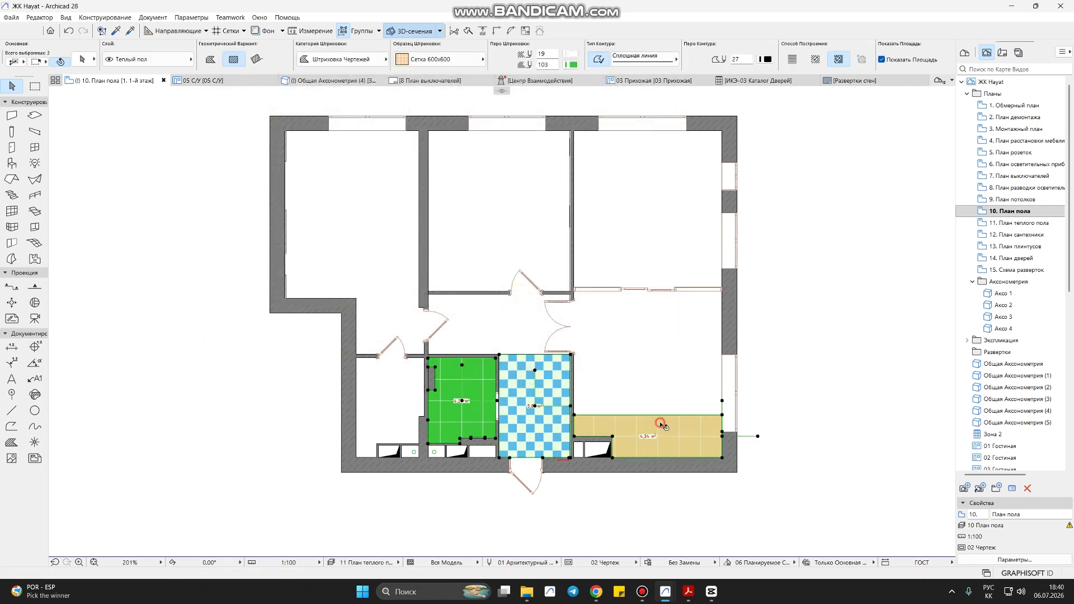
{"action": "left_click", "coordinate": [444, 59]}
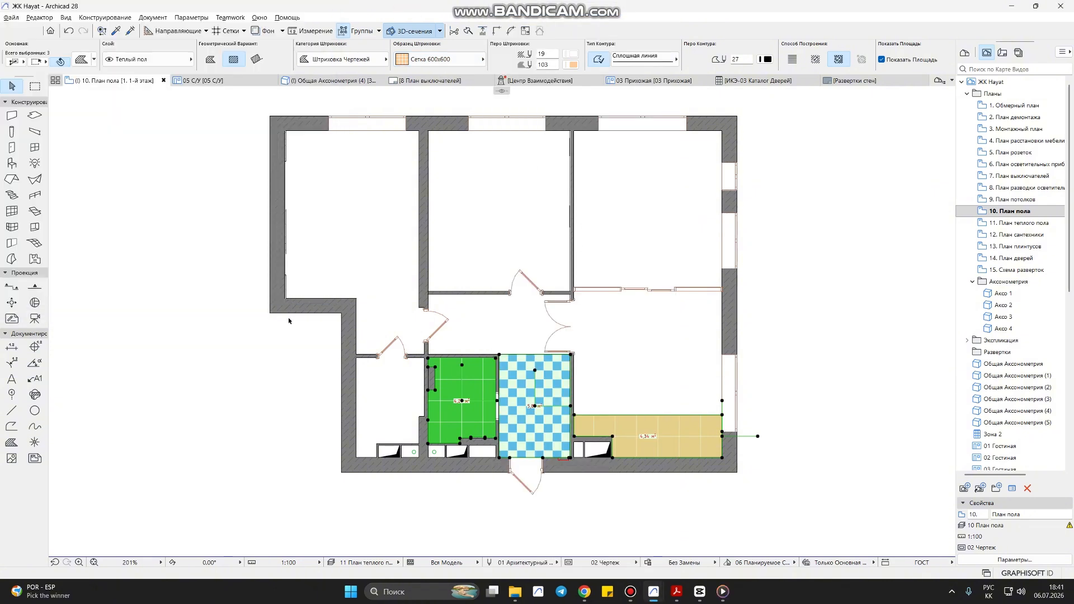
{"action": "left_click", "coordinate": [445, 59]}
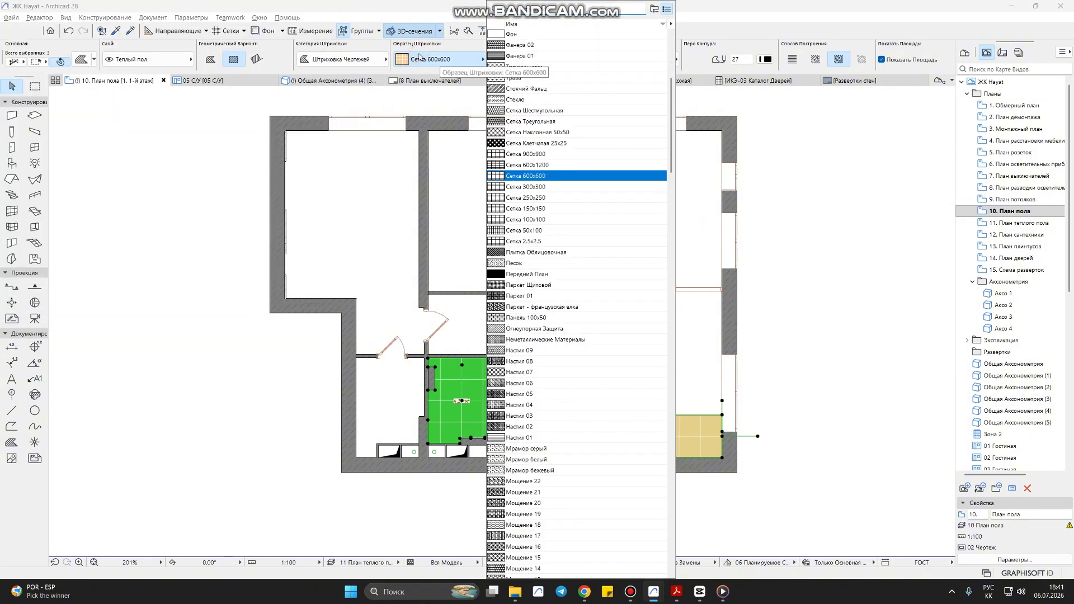
{"action": "type", "text": "бло"}
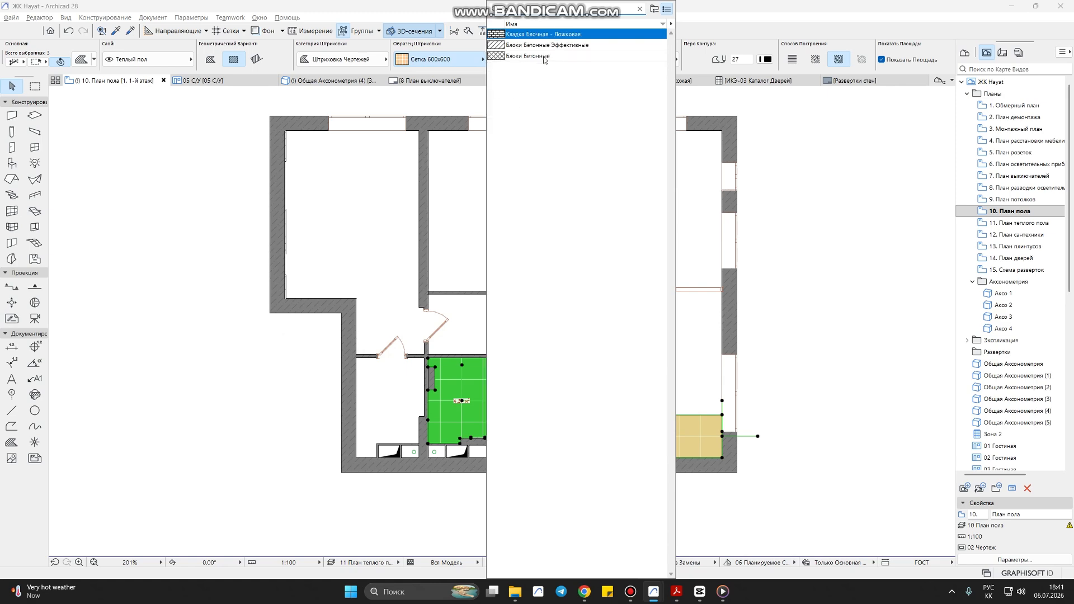
{"action": "left_click", "coordinate": [528, 55]}
- Set the three fills' background pen to 19 (white) and their foreground pen to 20 (red)
{"action": "left_click", "coordinate": [566, 64]}
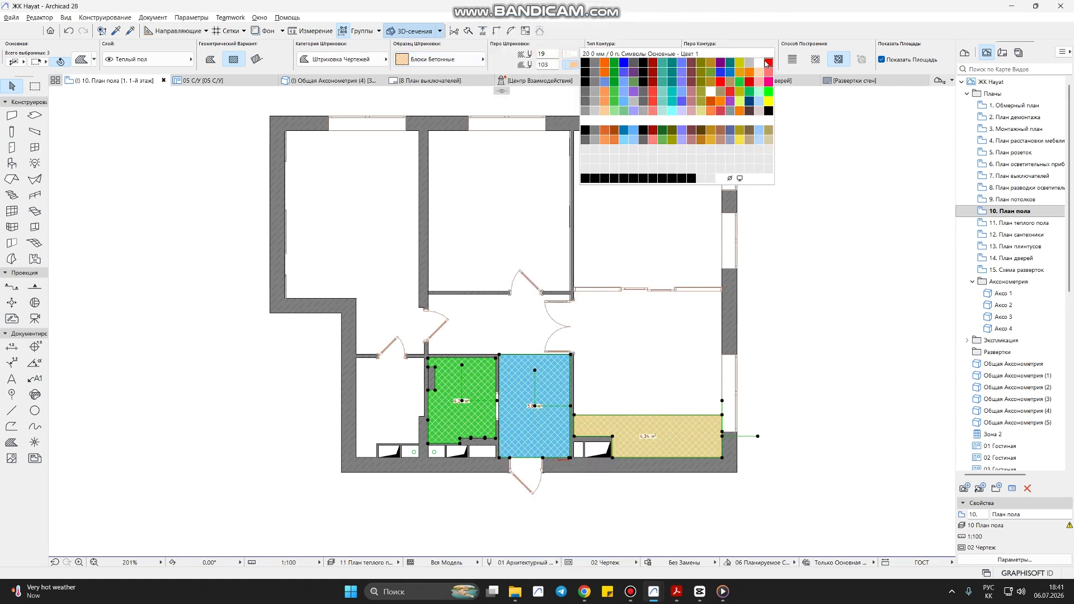
{"action": "left_click", "coordinate": [758, 64]}
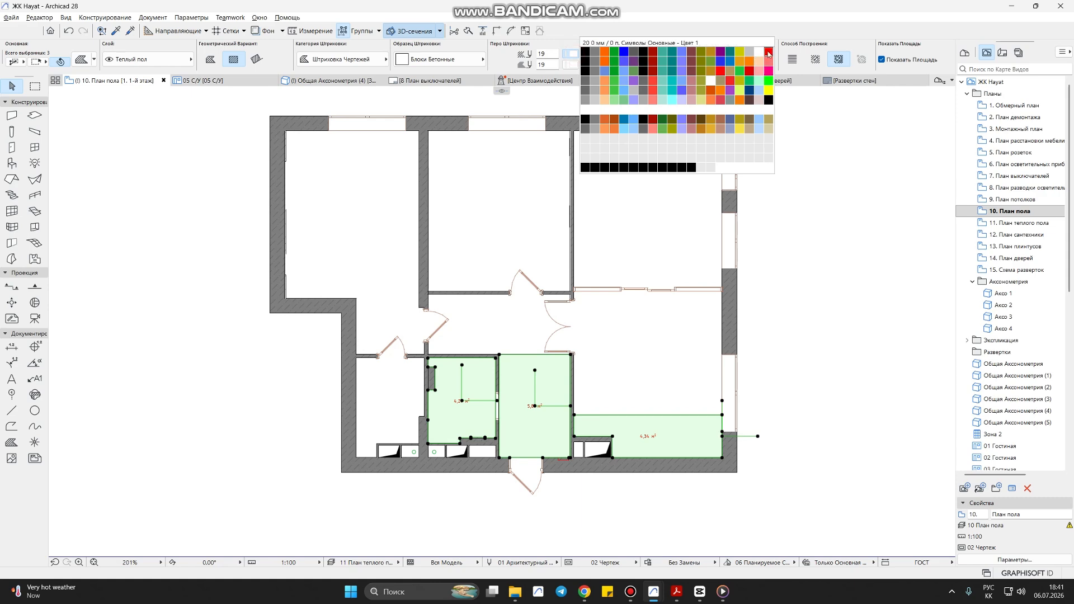
{"action": "left_click", "coordinate": [720, 71]}
{"action": "key", "text": "Escape"}
- Offset the left edge of the lower-right room's fill inward from the wall, leaving about 3.98 m²
{"action": "scroll", "coordinate": [566, 436], "scroll_direction": "up", "scroll_amount": 1}
{"action": "scroll", "coordinate": [568, 438], "scroll_direction": "up", "scroll_amount": 1}
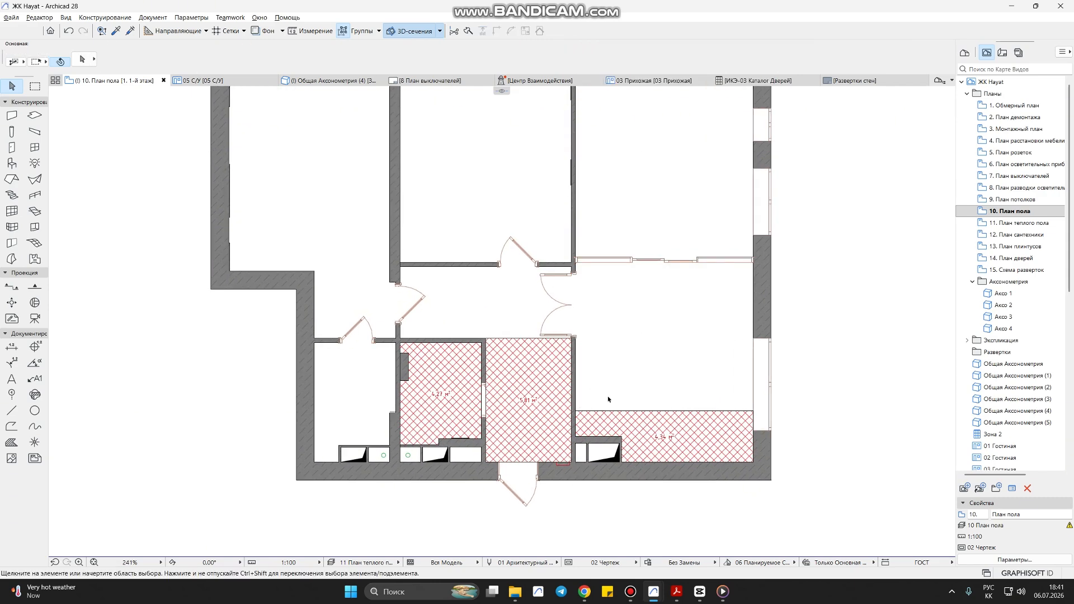
{"action": "scroll", "coordinate": [646, 428], "scroll_direction": "up", "scroll_amount": 3}
{"action": "left_click", "coordinate": [540, 382]}
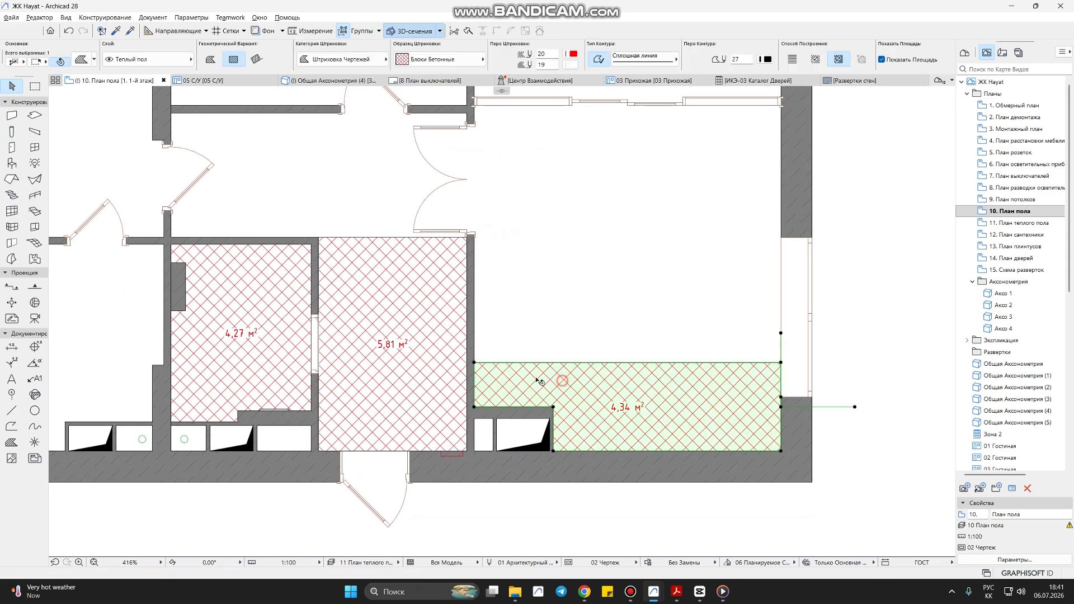
{"action": "left_click", "coordinate": [473, 380]}
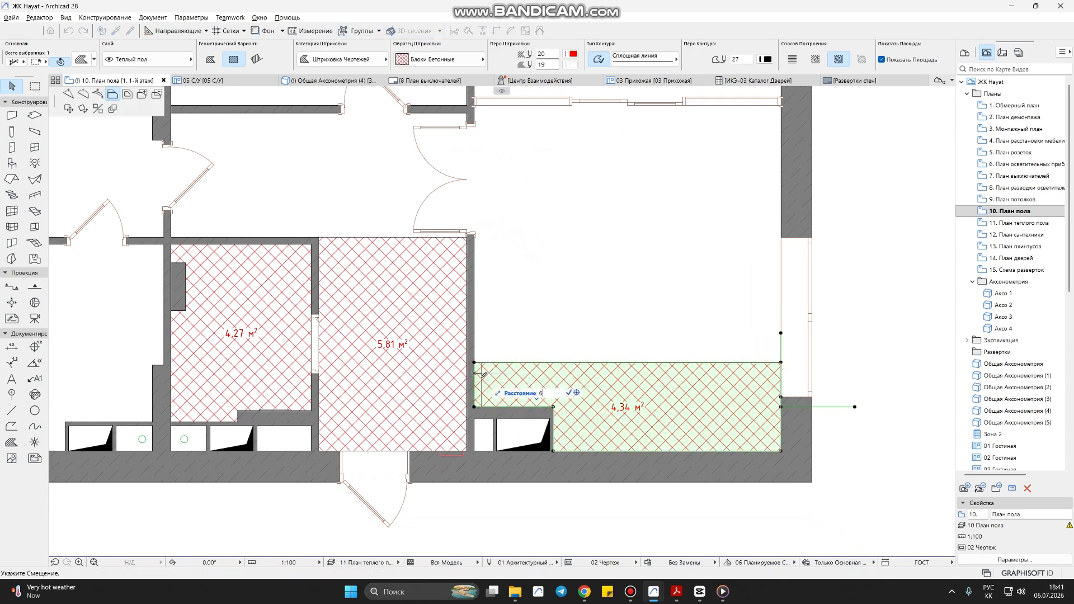
{"action": "key", "text": "Return"}
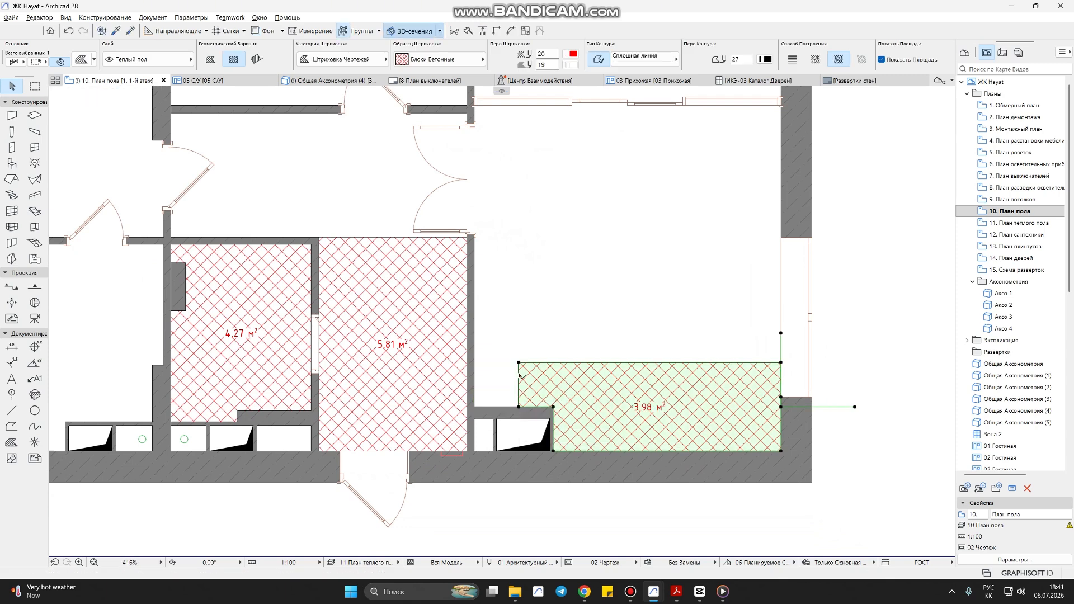
- Offset the bottom edge of the lower-right room's fill up to the top of the shaft's wall
{"action": "left_click", "coordinate": [572, 451]}
{"action": "left_click", "coordinate": [552, 407]}
{"action": "left_click", "coordinate": [564, 407]}
{"action": "key", "text": "Escape"}
{"action": "key", "text": "Escape"}
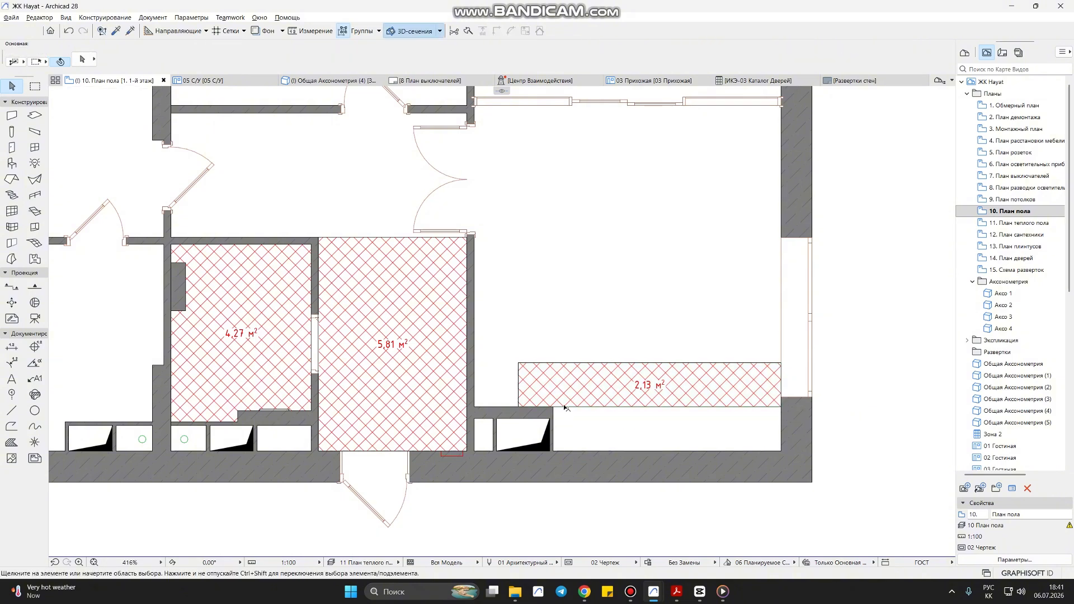
- Offset the right edge of the entrance area's fill inward from the wall, leaving about 4.07 m²
{"action": "scroll", "coordinate": [575, 403], "scroll_direction": "up", "scroll_amount": 4}
{"action": "scroll", "coordinate": [585, 426], "scroll_direction": "down", "scroll_amount": 6}
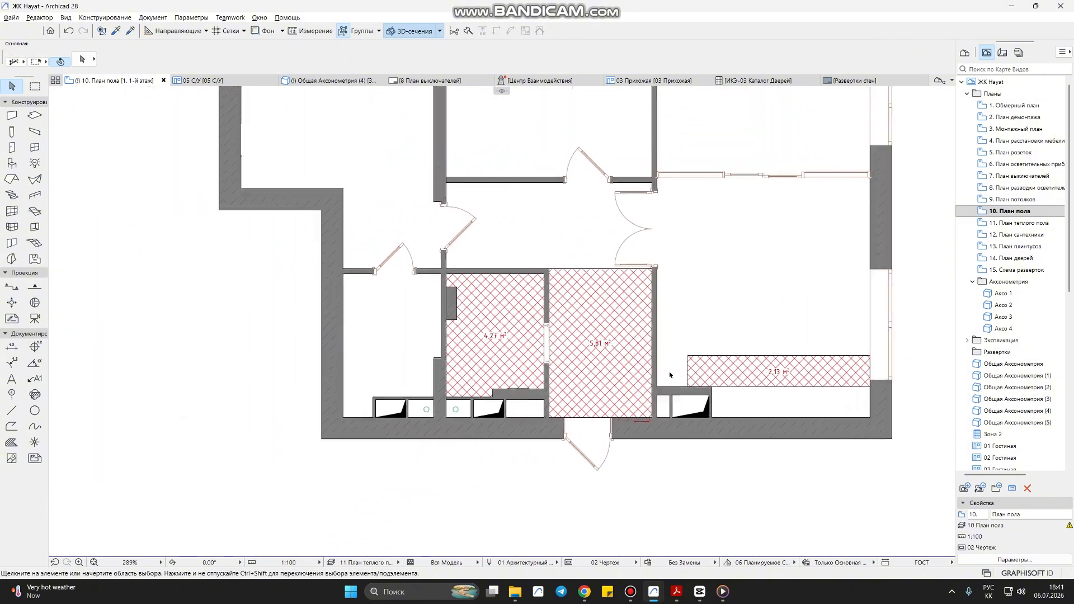
{"action": "scroll", "coordinate": [670, 375], "scroll_direction": "up", "scroll_amount": 3}
{"action": "left_click", "coordinate": [660, 335]}
{"action": "left_click", "coordinate": [668, 317]}
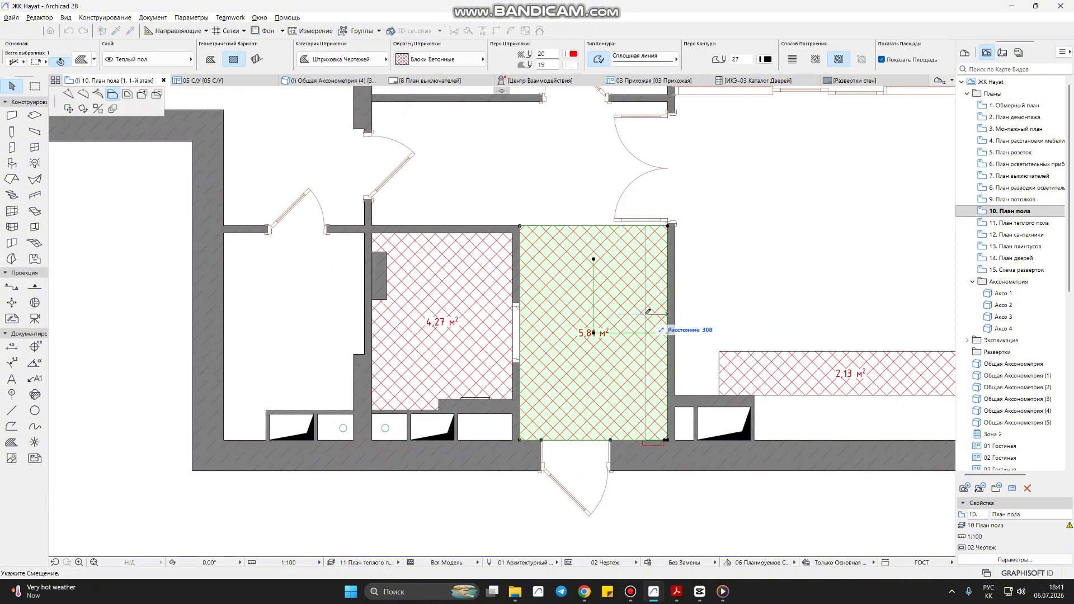
{"action": "left_click", "coordinate": [623, 317]}
{"action": "key", "text": "Escape"}
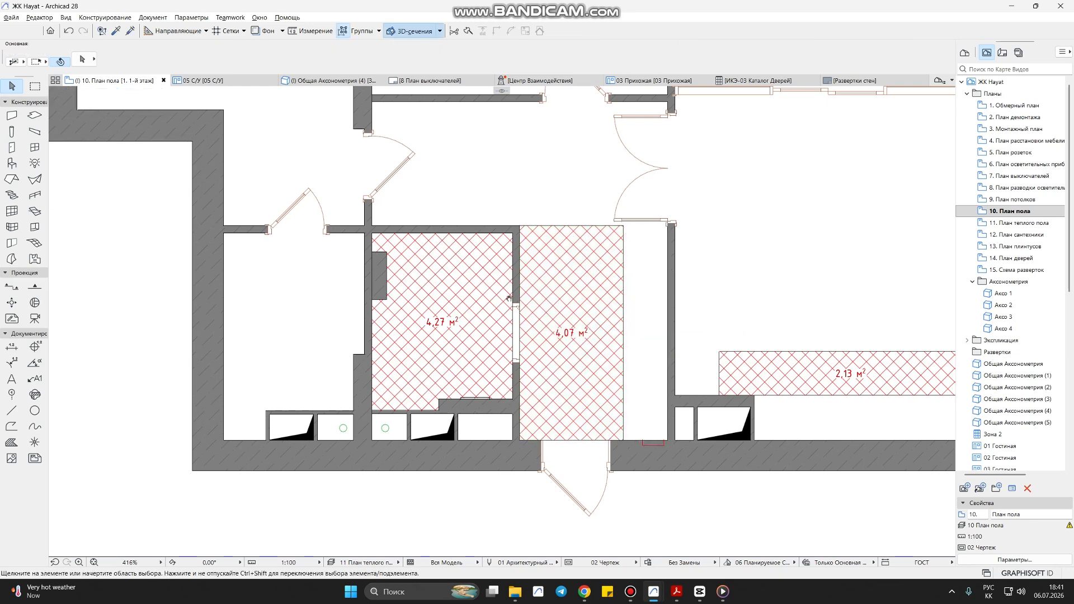
- Offset the lowest edge of the 4.27 m² fill up to the line of the adjacent wall step
{"action": "middle_click_drag", "start_coordinate": [460, 263], "coordinate": [525, 250]}
{"action": "left_click", "coordinate": [521, 247]}
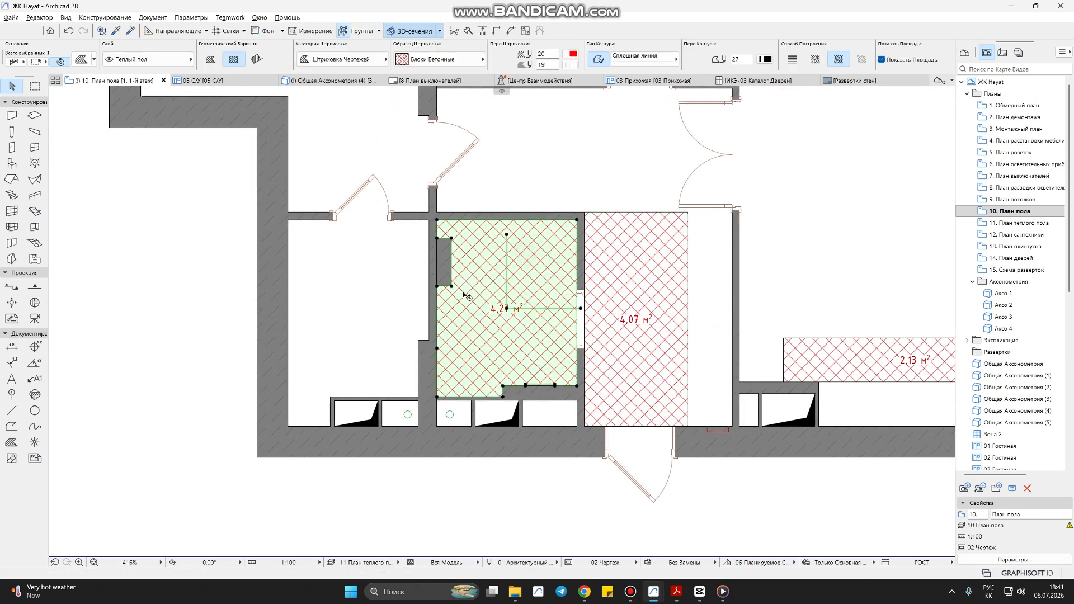
{"action": "left_click", "coordinate": [498, 396]}
{"action": "left_click", "coordinate": [502, 385]}
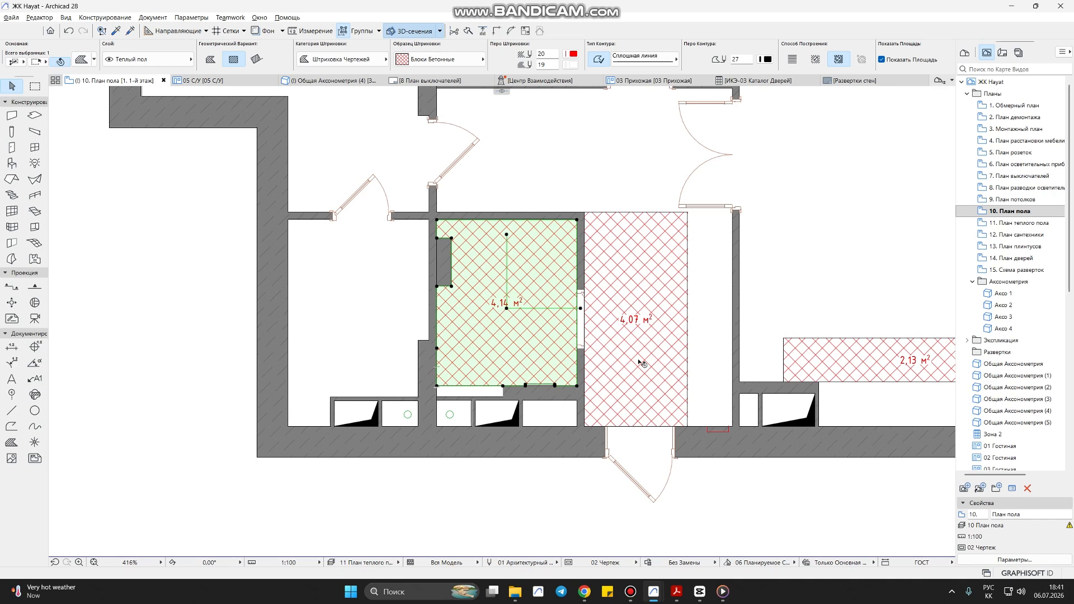
{"action": "scroll", "coordinate": [676, 349], "scroll_direction": "down", "scroll_amount": 1}
{"action": "middle_click_drag", "start_coordinate": [675, 357], "coordinate": [465, 386]}
{"action": "key", "text": "Escape"}
- Try to extend the lower-right room's fill down to the outer wall and pull its lower right edge inward
{"action": "left_click", "coordinate": [619, 379]}
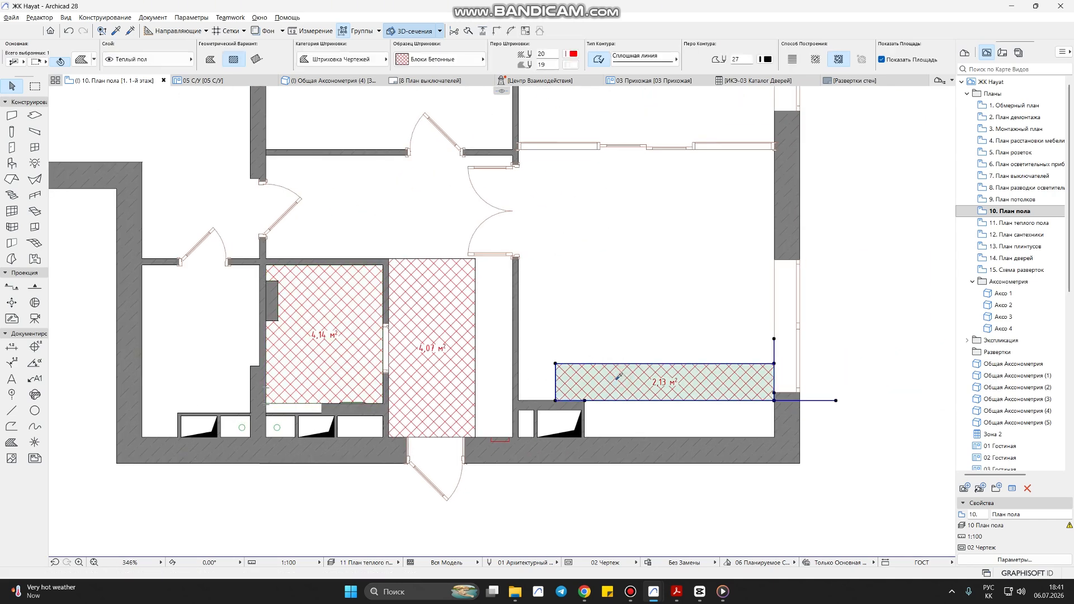
{"action": "left_click", "coordinate": [604, 401]}
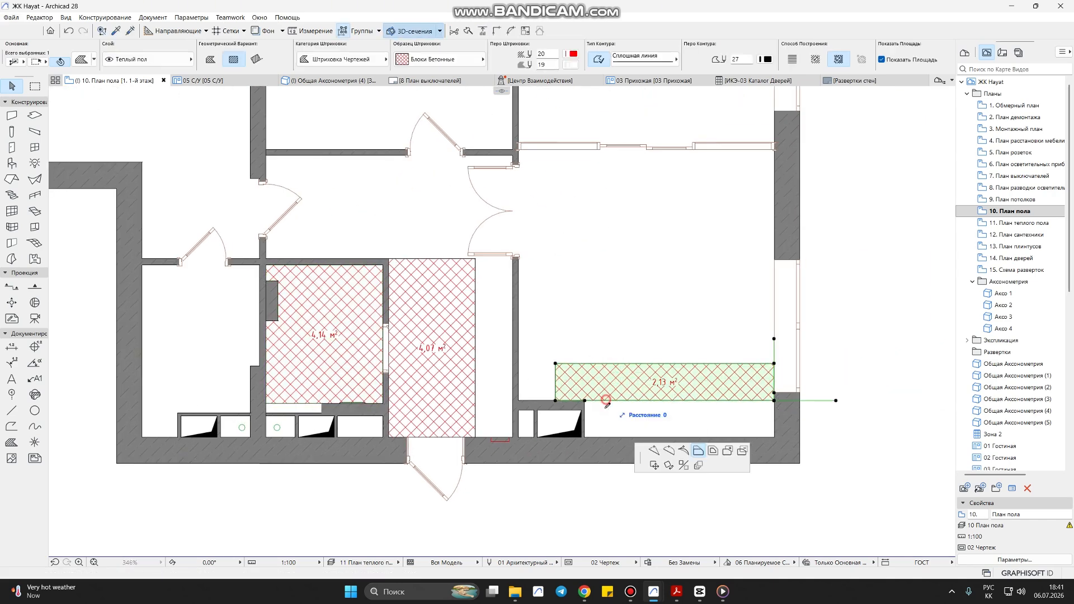
{"action": "left_click", "coordinate": [603, 438]}
{"action": "left_click", "coordinate": [773, 425]}
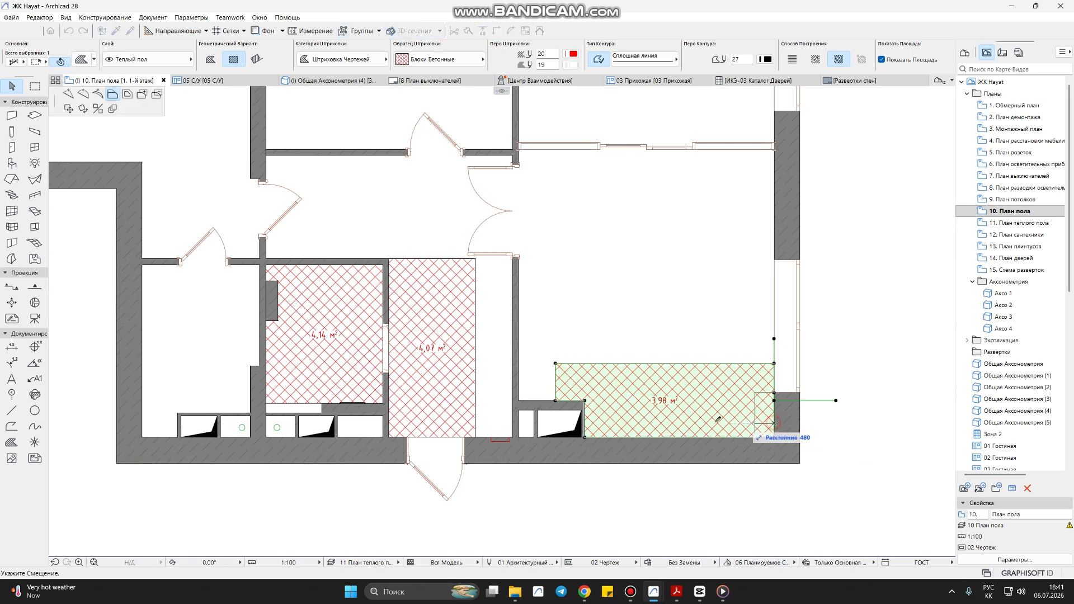
{"action": "left_click", "coordinate": [652, 430]}
- Undo the last two edge edits of the lower-right room's fill
{"action": "key", "text": "ctrl+z"}
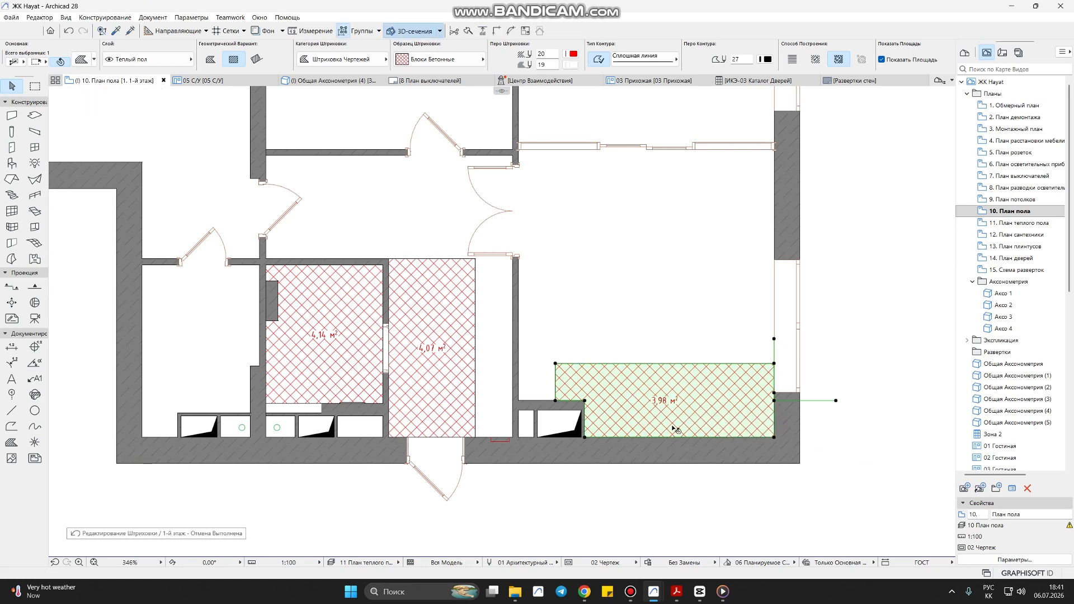
{"action": "key", "text": "ctrl+z"}
{"action": "left_click", "coordinate": [611, 357]}
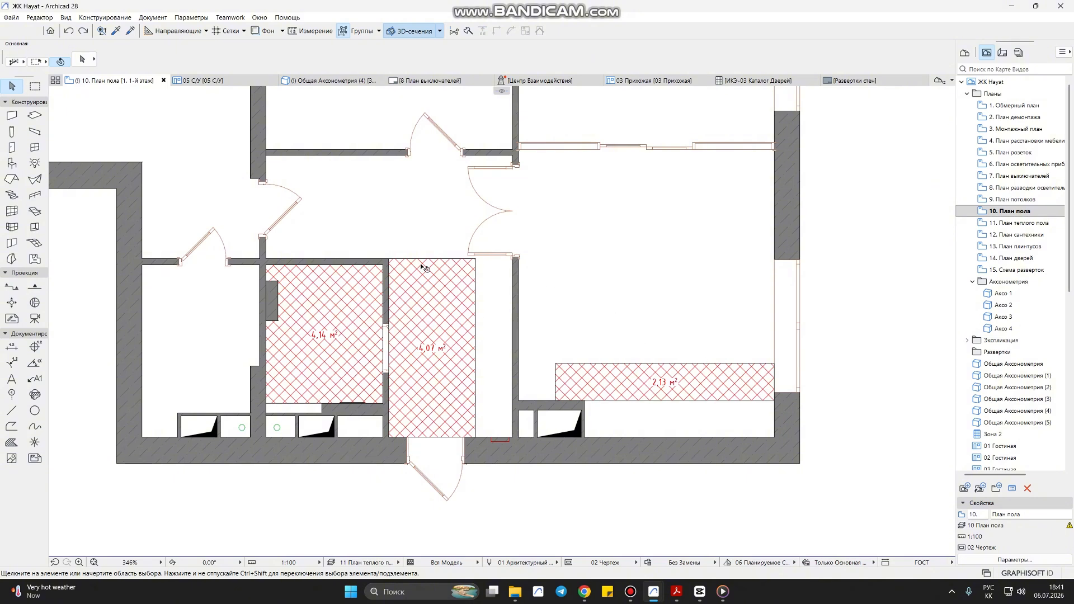
{"action": "left_click", "coordinate": [11, 347]}
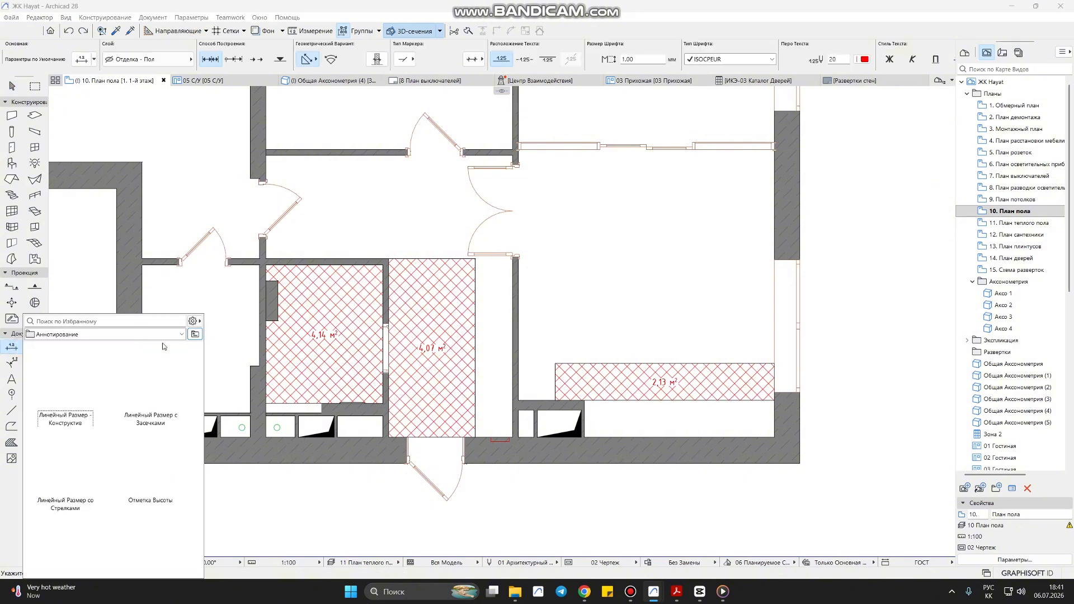
{"action": "key", "text": "Escape"}
{"action": "middle_click_drag", "start_coordinate": [141, 218], "coordinate": [228, 229]}
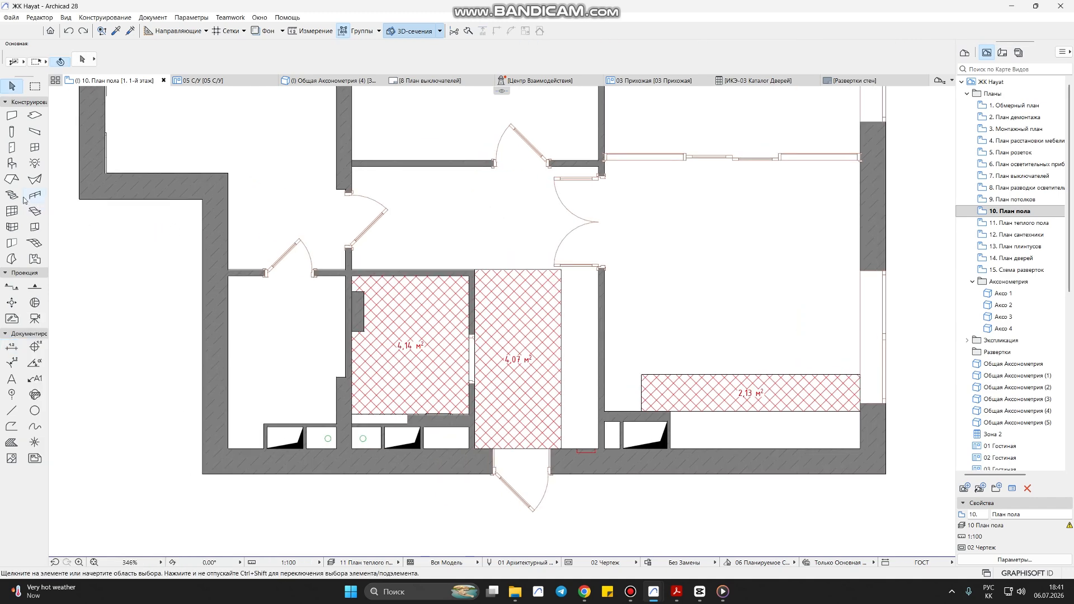
- Activate the Object tool, set the Рамка ЭЛ object's layer to Теплый пол and open its default settings
{"action": "left_click", "coordinate": [12, 164]}
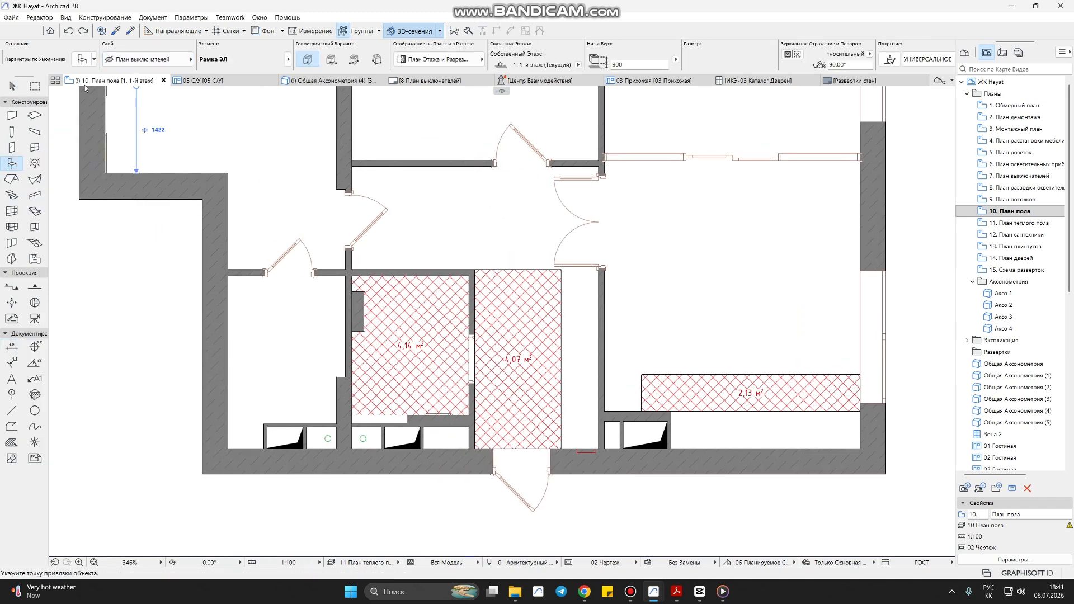
{"action": "left_click", "coordinate": [147, 59]}
{"action": "type", "text": "ье"}
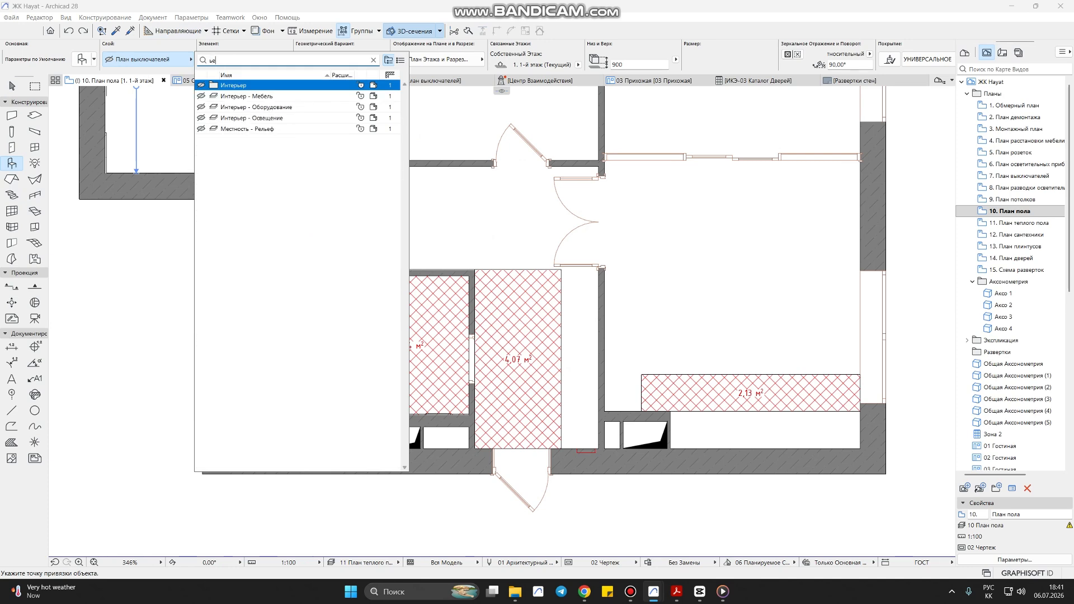
{"action": "key", "text": "BackSpace"}
{"action": "key", "text": "BackSpace"}
{"action": "type", "text": "теп"}
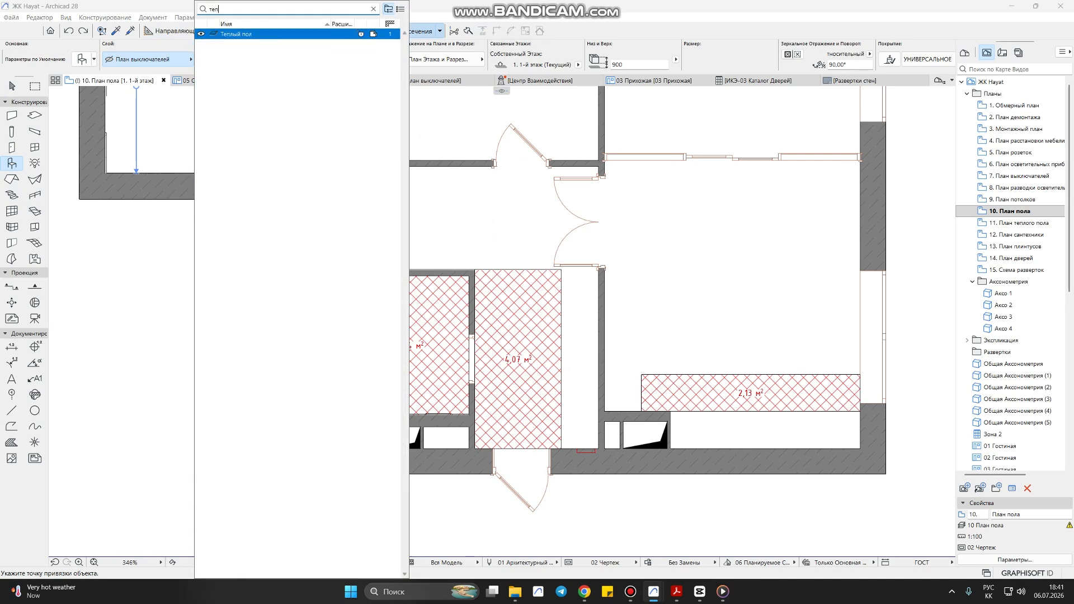
{"action": "key", "text": "Return"}
{"action": "left_click", "coordinate": [93, 63]}
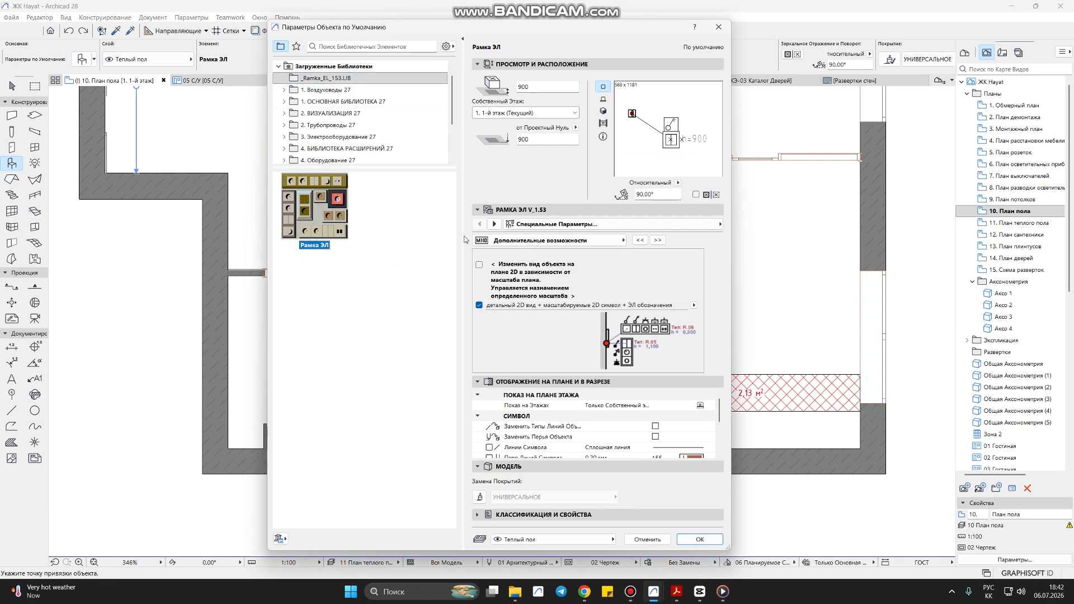
- Try overriding the object's symbol line types and pens, then turn both overrides back off
{"action": "left_click", "coordinate": [655, 427]}
{"action": "left_click", "coordinate": [655, 436]}
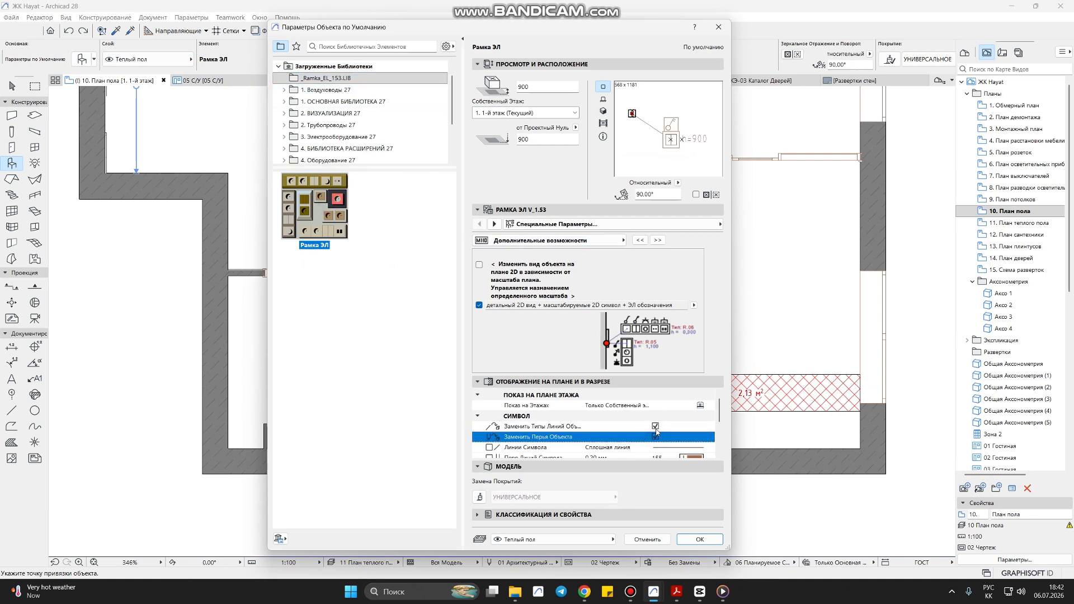
{"action": "left_click", "coordinate": [654, 436]}
{"action": "scroll", "coordinate": [652, 431], "scroll_direction": "down", "scroll_amount": 3}
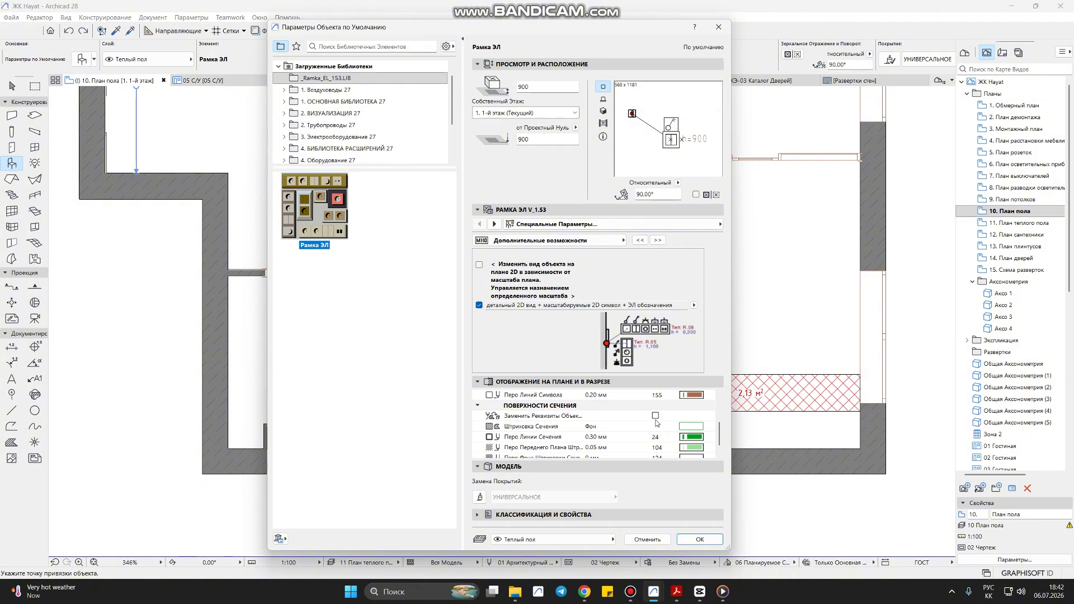
{"action": "scroll", "coordinate": [656, 423], "scroll_direction": "up", "scroll_amount": 3}
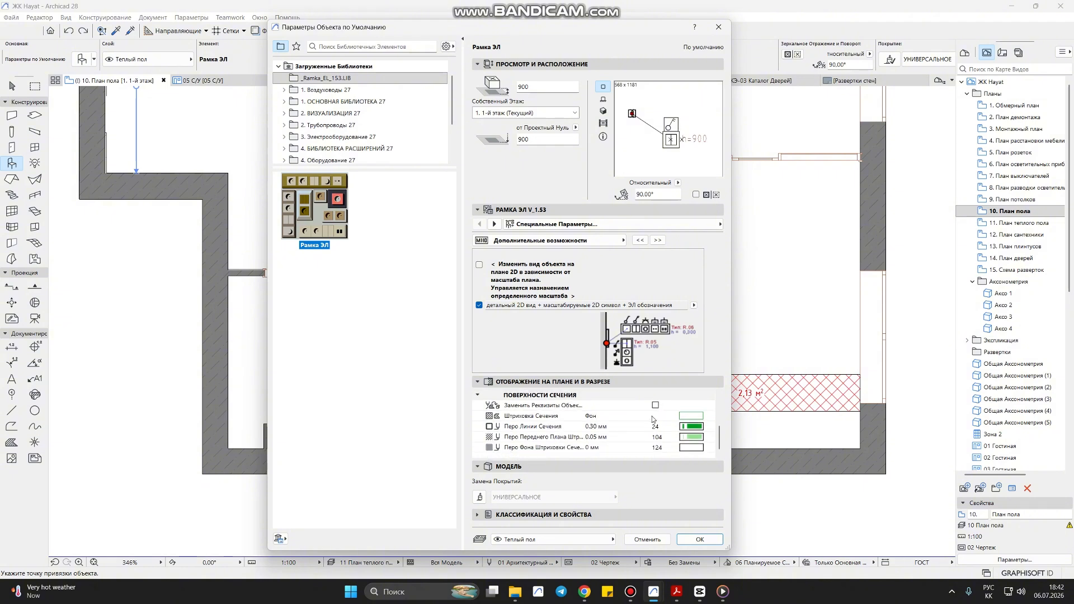
- In the Размещение вставок parameters, set the insert type for position 1 to Спец
{"action": "left_click", "coordinate": [646, 241]}
{"action": "left_click", "coordinate": [646, 241]}
{"action": "left_click", "coordinate": [646, 241]}
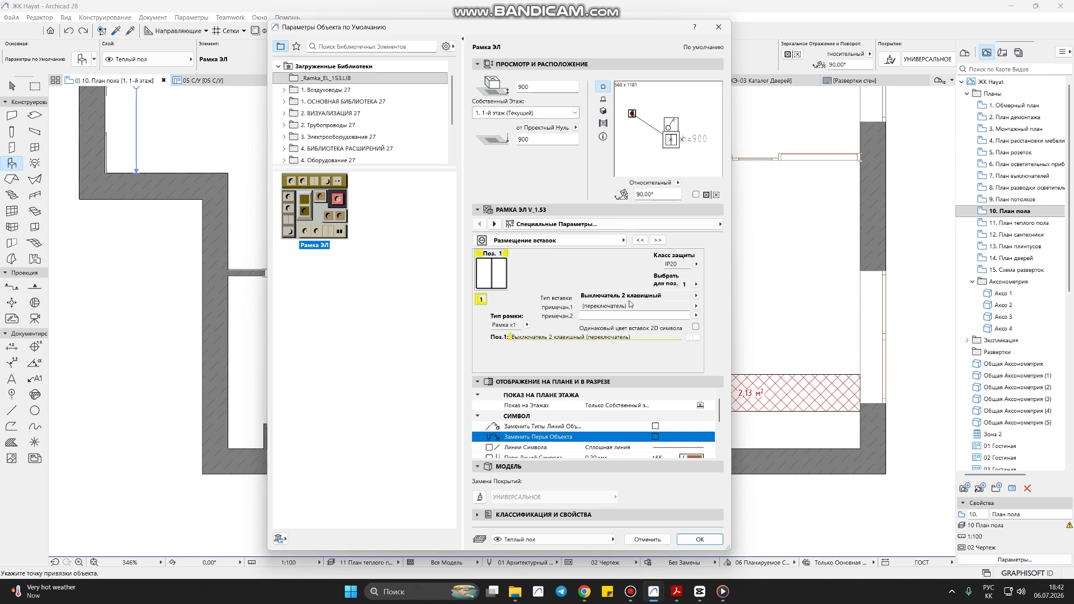
{"action": "left_click", "coordinate": [696, 296]}
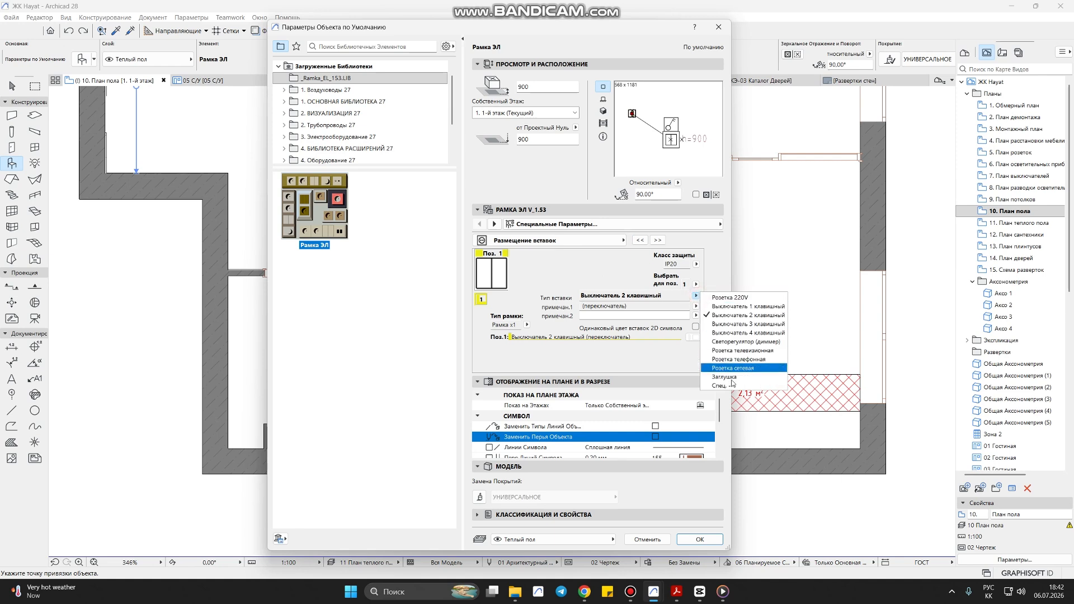
{"action": "left_click", "coordinate": [720, 385]}
- Colour the position 1 insert red and set its first note to Терморегулятор теплого пола ТП
{"action": "left_click", "coordinate": [695, 336]}
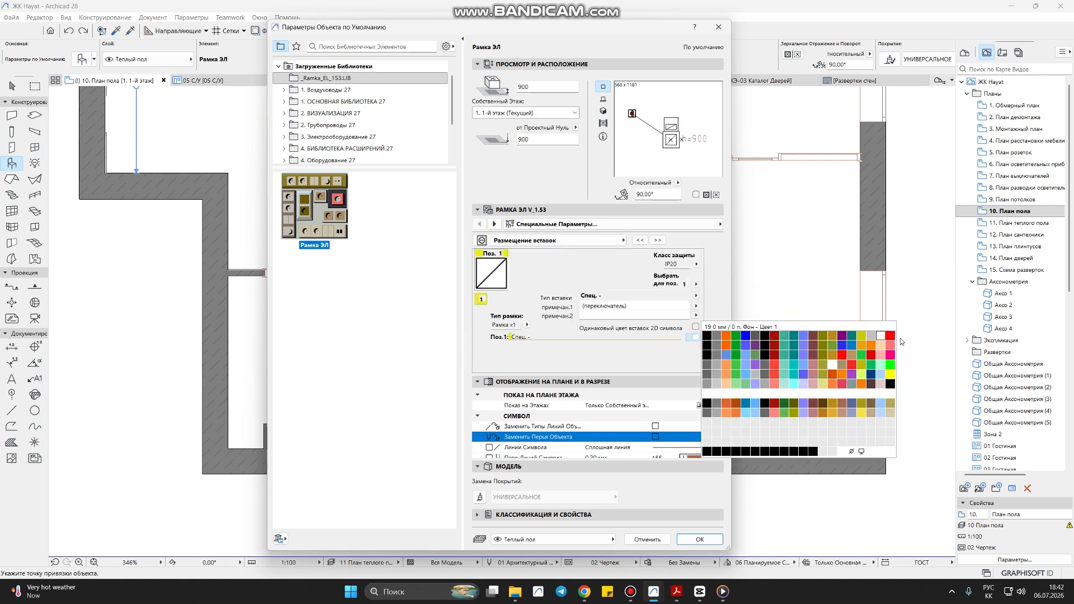
{"action": "left_click", "coordinate": [890, 336]}
{"action": "left_click", "coordinate": [696, 307]}
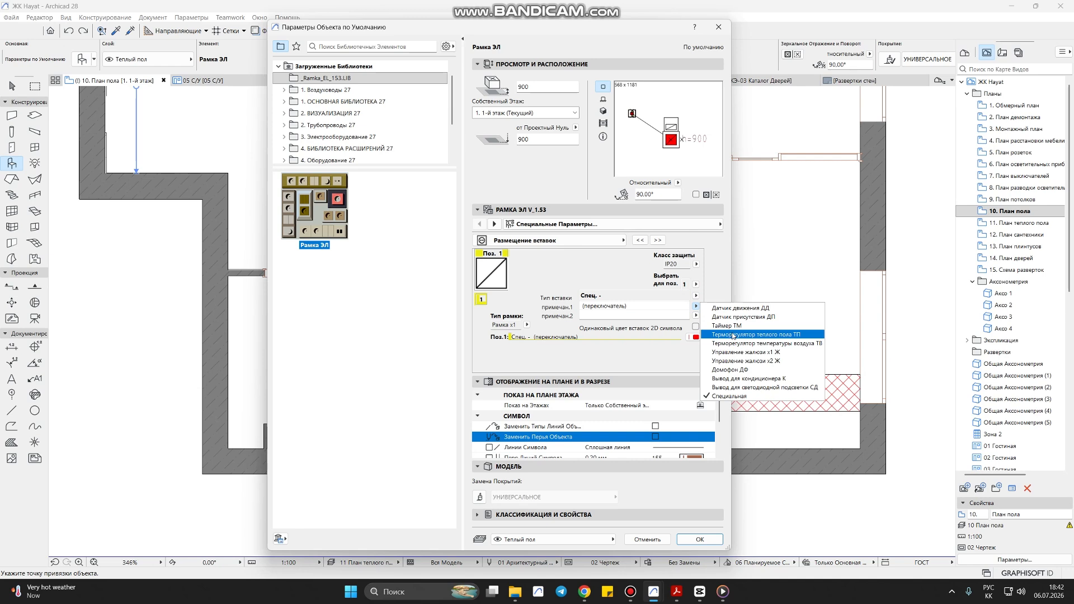
{"action": "left_click", "coordinate": [733, 334]}
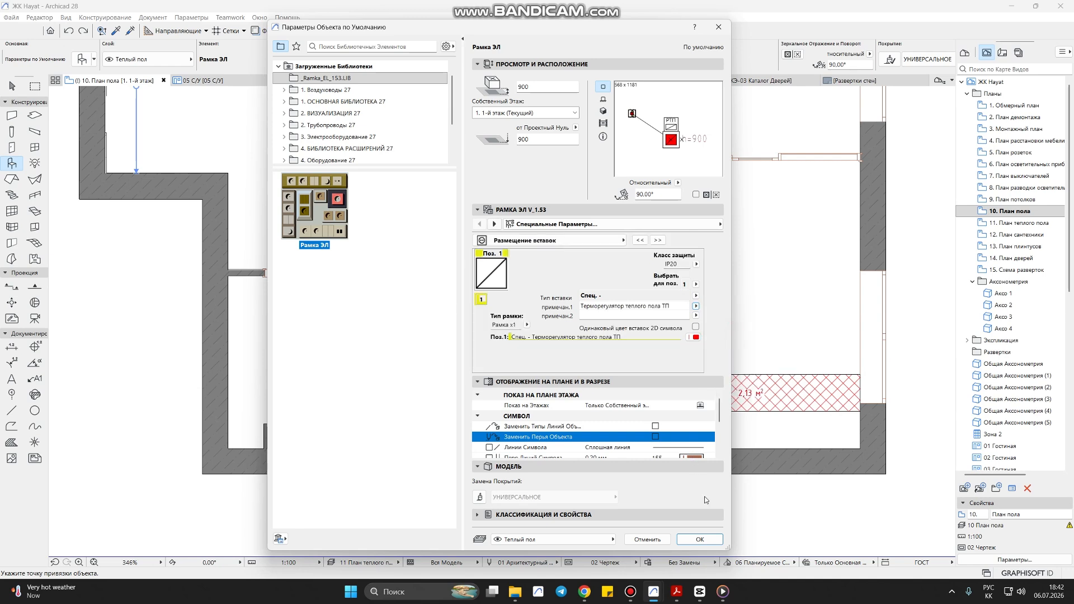
- Accept the Рамка ЭЛ default settings and place a thermostat symbol in the open room above the 2,13 м² heated zone
{"action": "left_click", "coordinate": [694, 540]}
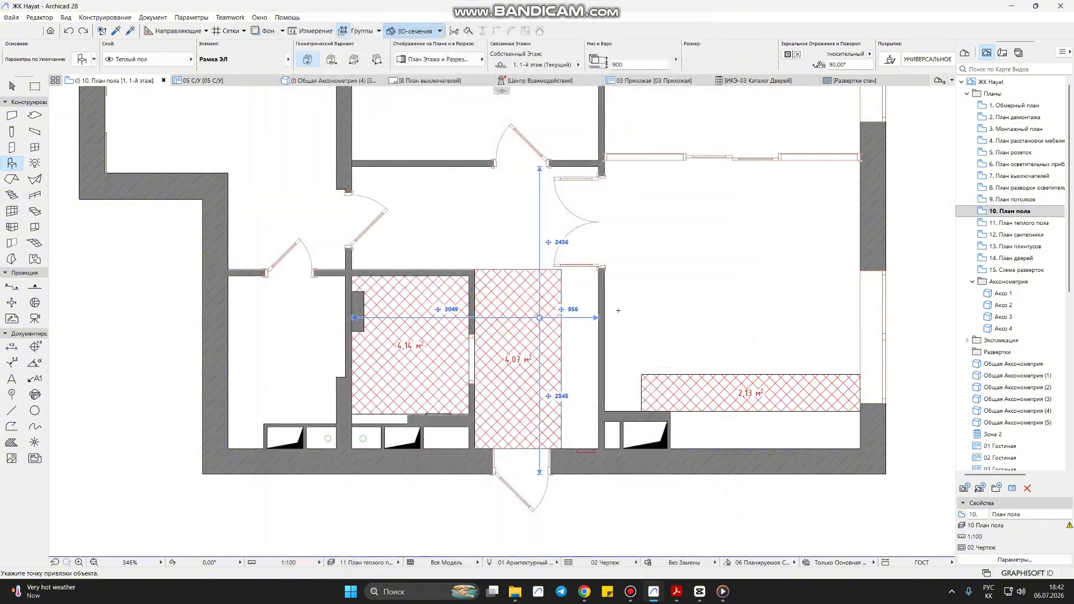
{"action": "left_click", "coordinate": [721, 305]}
{"action": "scroll", "coordinate": [725, 307], "scroll_direction": "up", "scroll_amount": 3}
{"action": "left_click", "coordinate": [718, 306]}
{"action": "scroll", "coordinate": [724, 308], "scroll_direction": "up", "scroll_amount": 2}
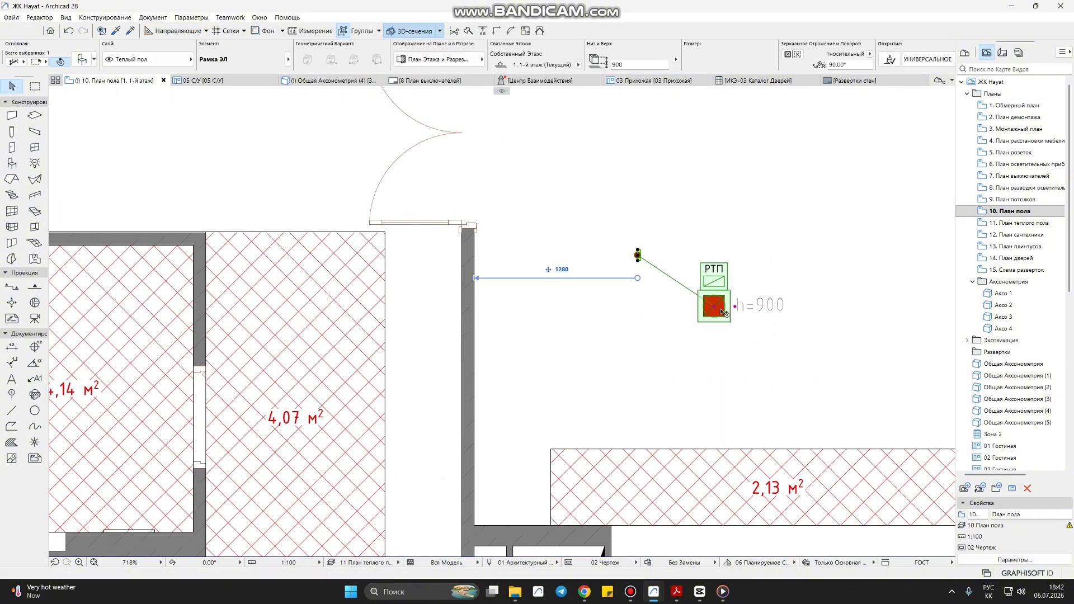
- Shift the thermostat's frame symbol level with its wall anchor point so the leader line runs horizontally
{"action": "left_click", "coordinate": [716, 307]}
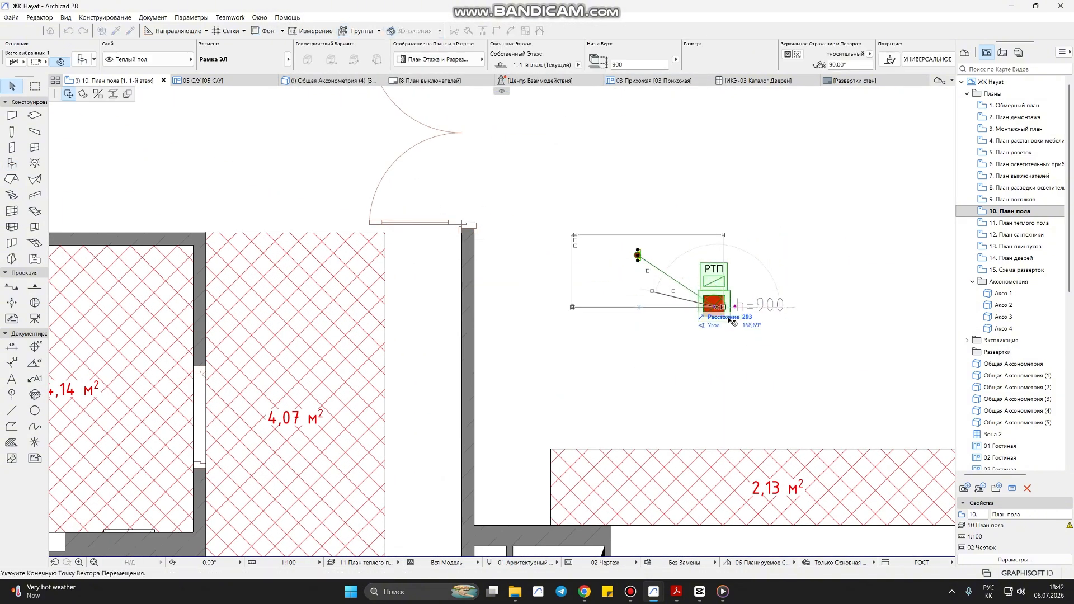
{"action": "key", "text": "Escape"}
{"action": "left_click", "coordinate": [714, 307]}
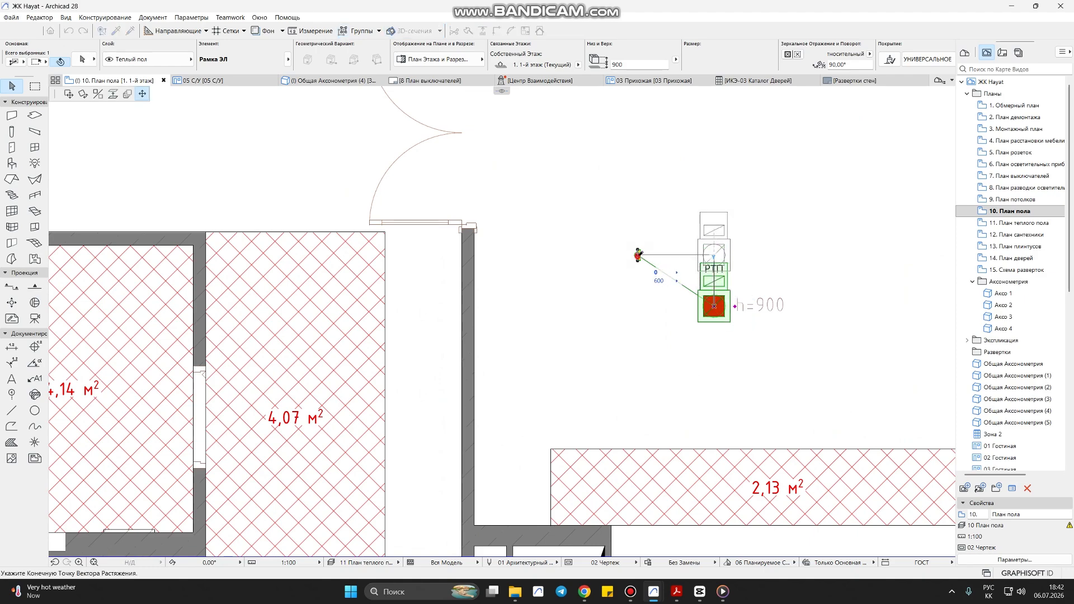
{"action": "left_click", "coordinate": [636, 255], "text": "shift"}
- Move the thermostat by its anchor to the hallway wall beside the 4,14 м² room's doorway, then offset it along the wall from the opening
{"action": "left_click", "coordinate": [637, 255]}
{"action": "scroll", "coordinate": [514, 240], "scroll_direction": "down", "scroll_amount": 2}
{"action": "middle_click_drag", "start_coordinate": [544, 218], "coordinate": [645, 167]}
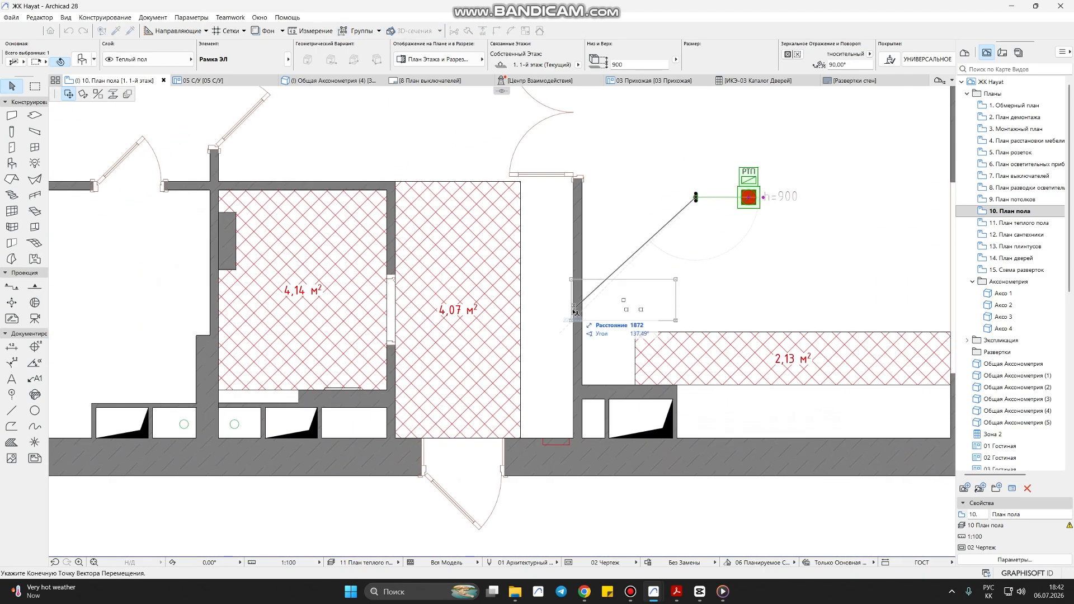
{"action": "scroll", "coordinate": [438, 421], "scroll_direction": "up", "scroll_amount": 3}
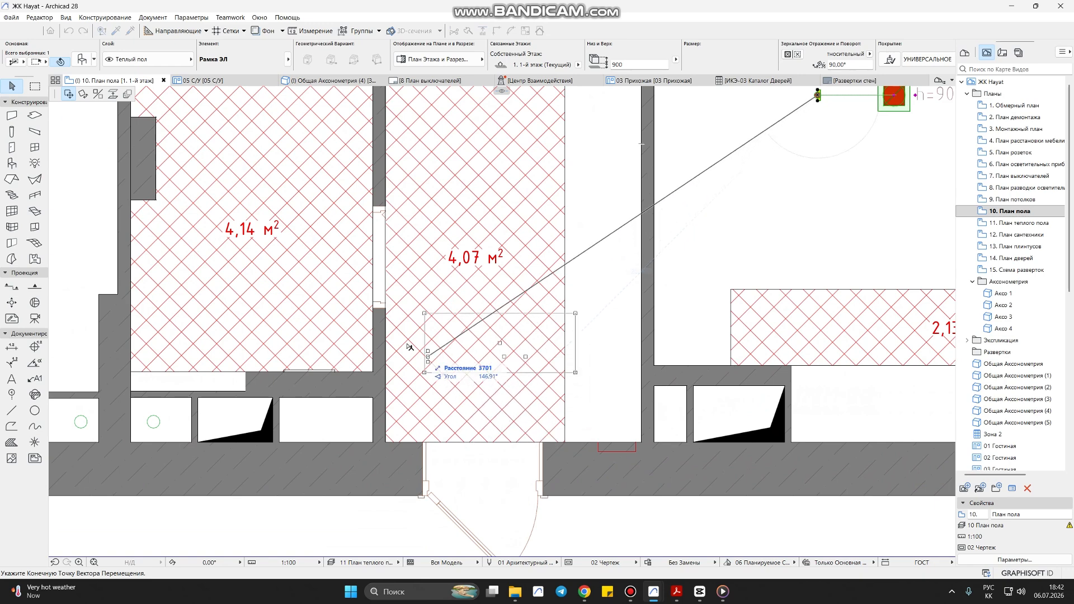
{"action": "left_click", "coordinate": [386, 309]}
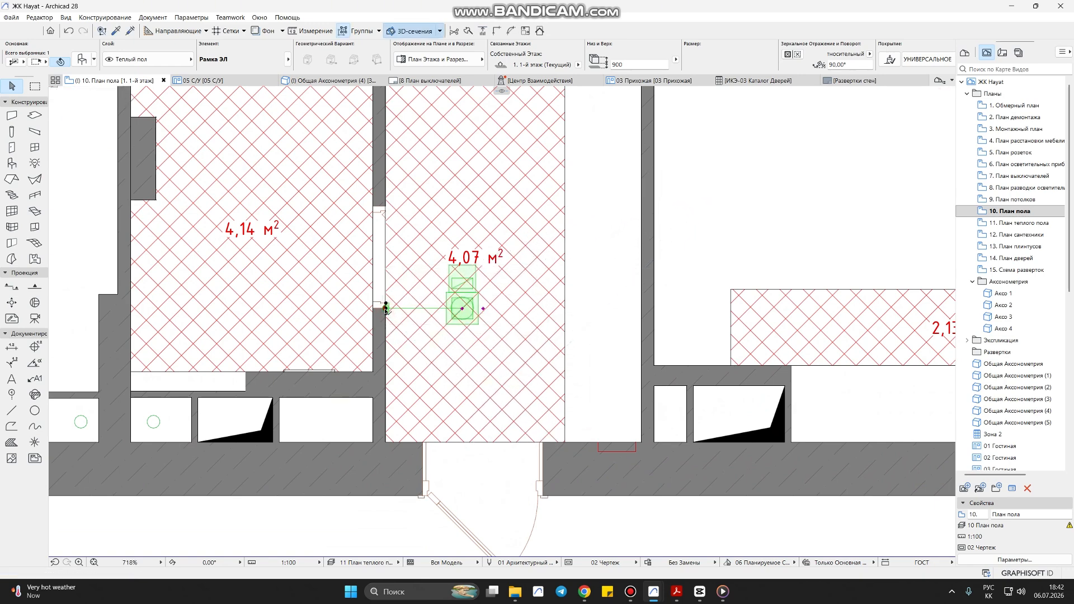
{"action": "left_click", "coordinate": [385, 310]}
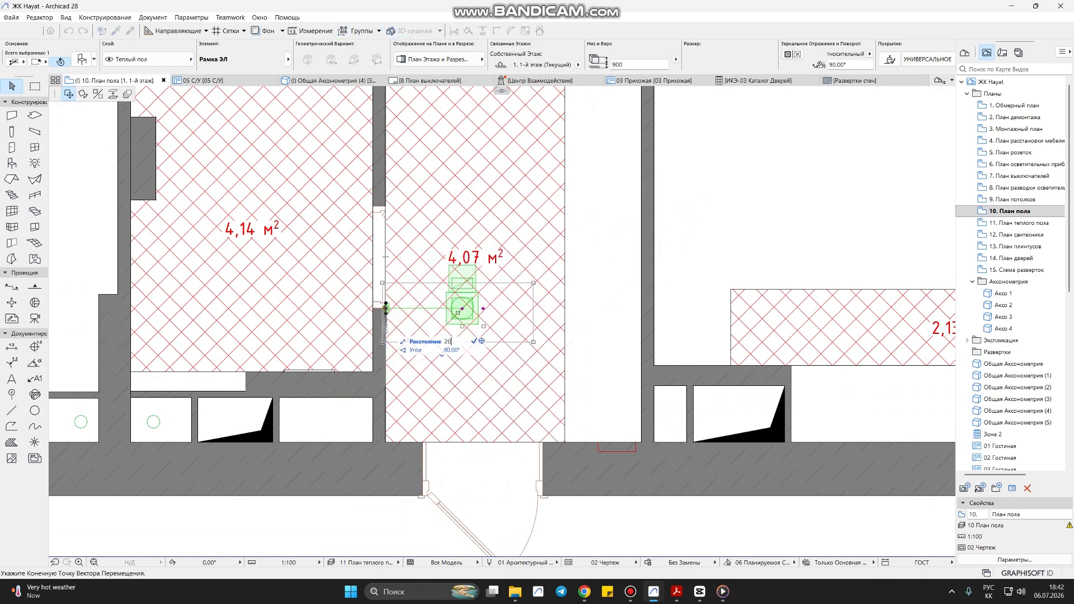
{"action": "key", "text": "Return"}
- Select all the floor hatches and send them to the back so the thermostat displays above them
{"action": "scroll", "coordinate": [448, 335], "scroll_direction": "down", "scroll_amount": 4}
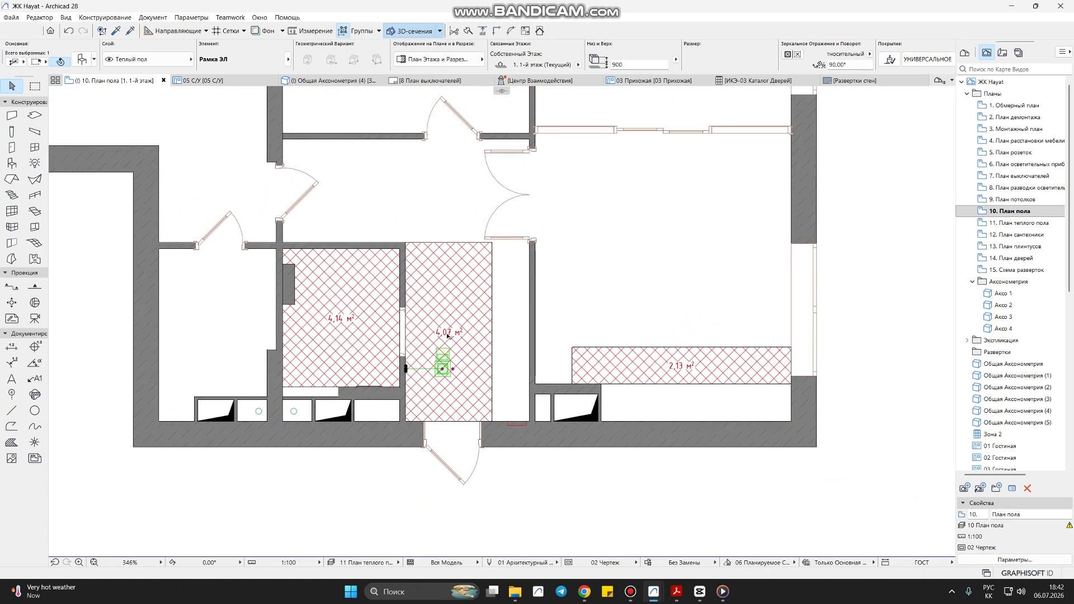
{"action": "key", "text": "Delete"}
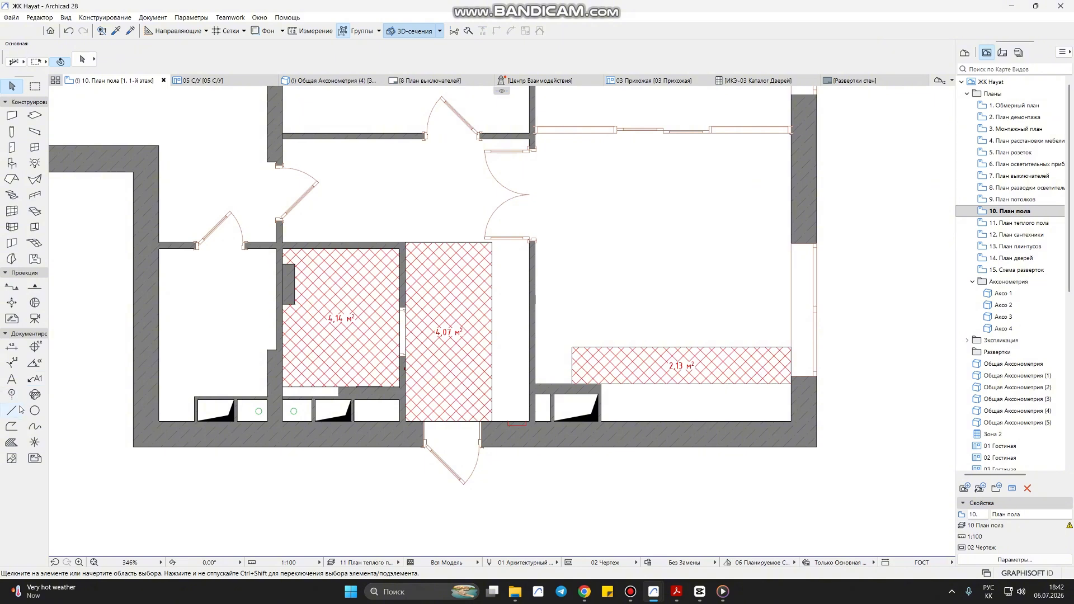
{"action": "left_click", "coordinate": [12, 442]}
{"action": "key", "text": "ctrl+a"}
{"action": "right_click", "coordinate": [398, 183]}
{"action": "mouse_move", "coordinate": [492, 292]}
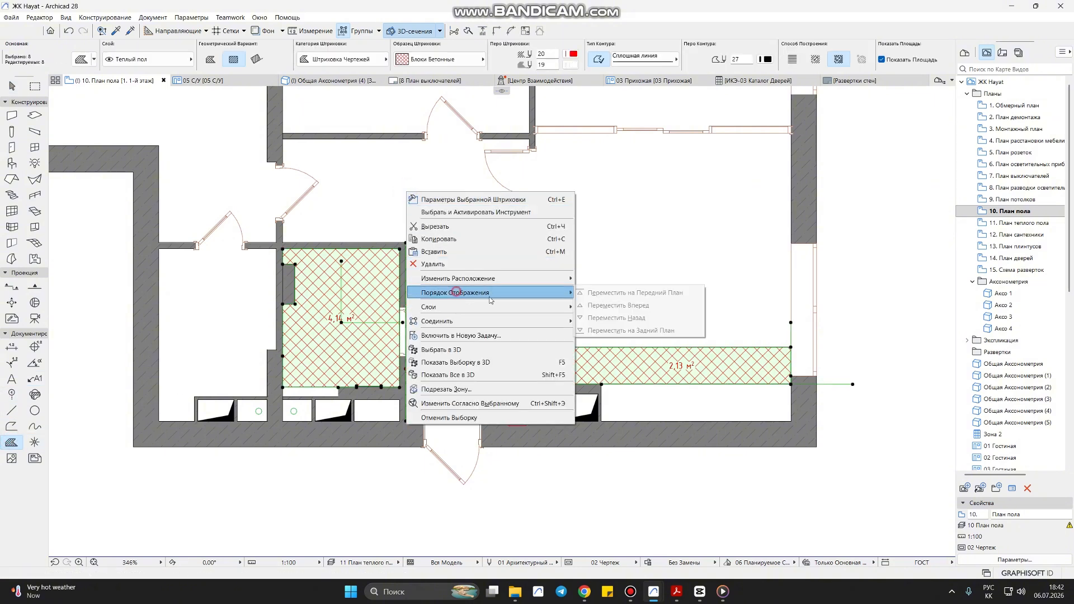
{"action": "left_click", "coordinate": [649, 326]}
{"action": "key", "text": "Escape"}
{"action": "key", "text": "Escape"}
- Set the hallway thermostat to Рамка x2, with position 2 as Спец., matching insert colours and the note Терморегулятор теплого пола ТП
{"action": "left_click", "coordinate": [446, 370]}
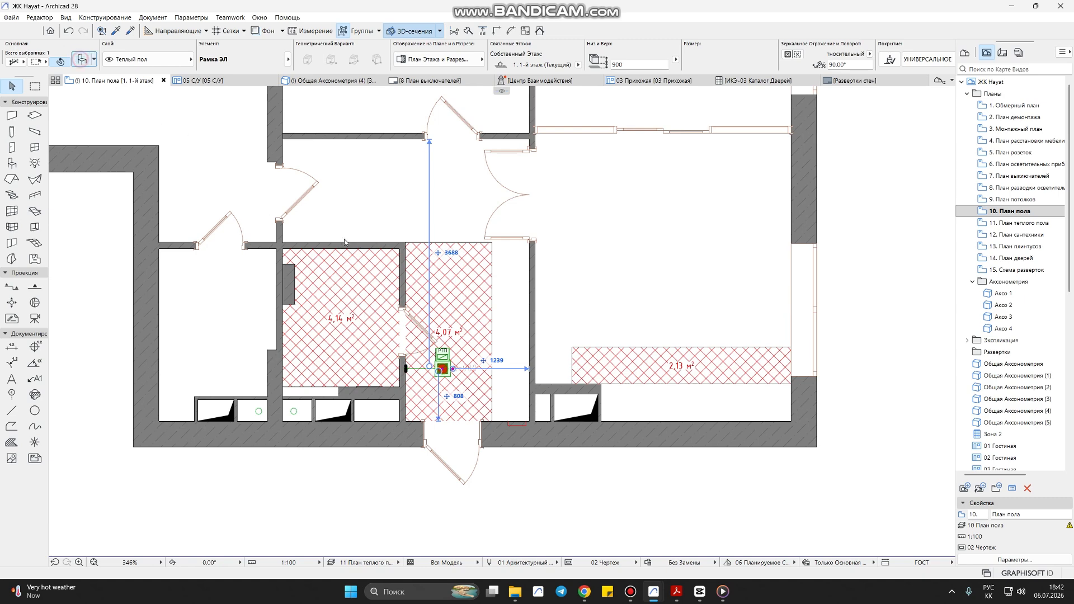
{"action": "left_click", "coordinate": [81, 59]}
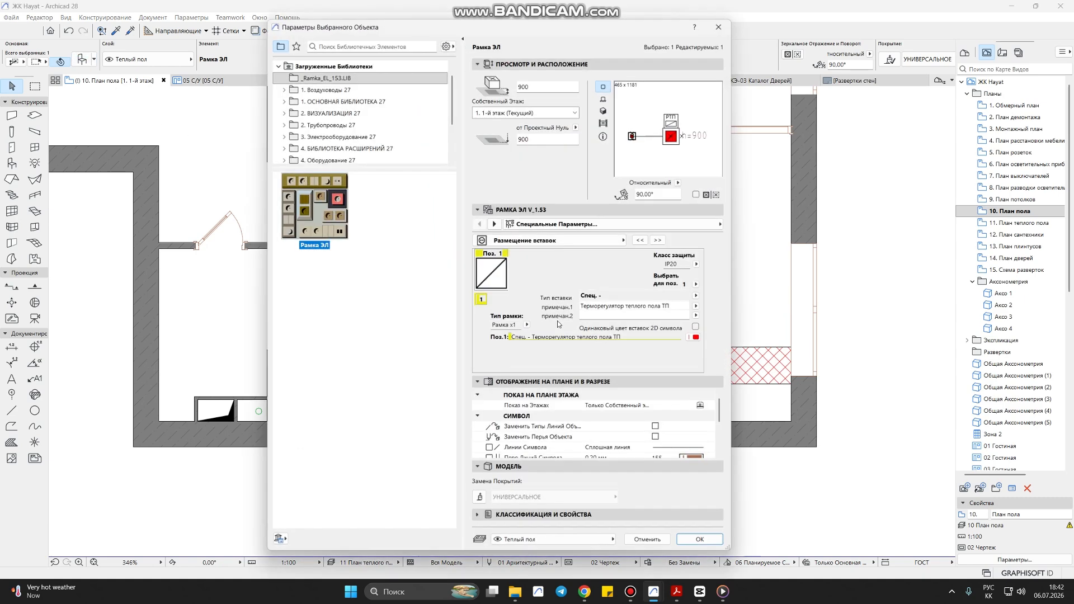
{"action": "left_click", "coordinate": [709, 299]}
{"action": "left_click", "coordinate": [695, 295]}
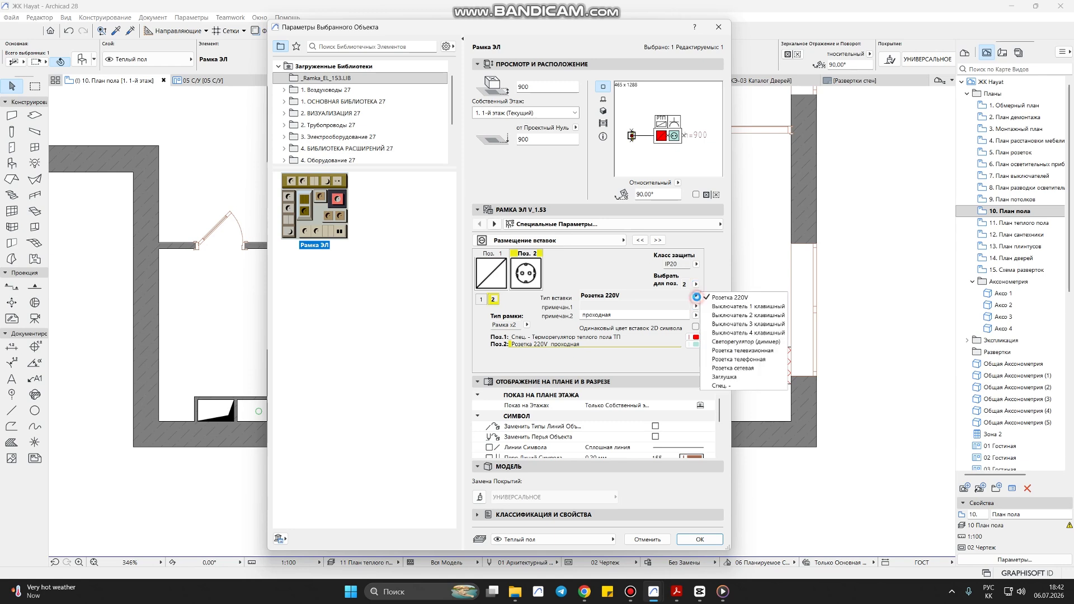
{"action": "left_click", "coordinate": [716, 383]}
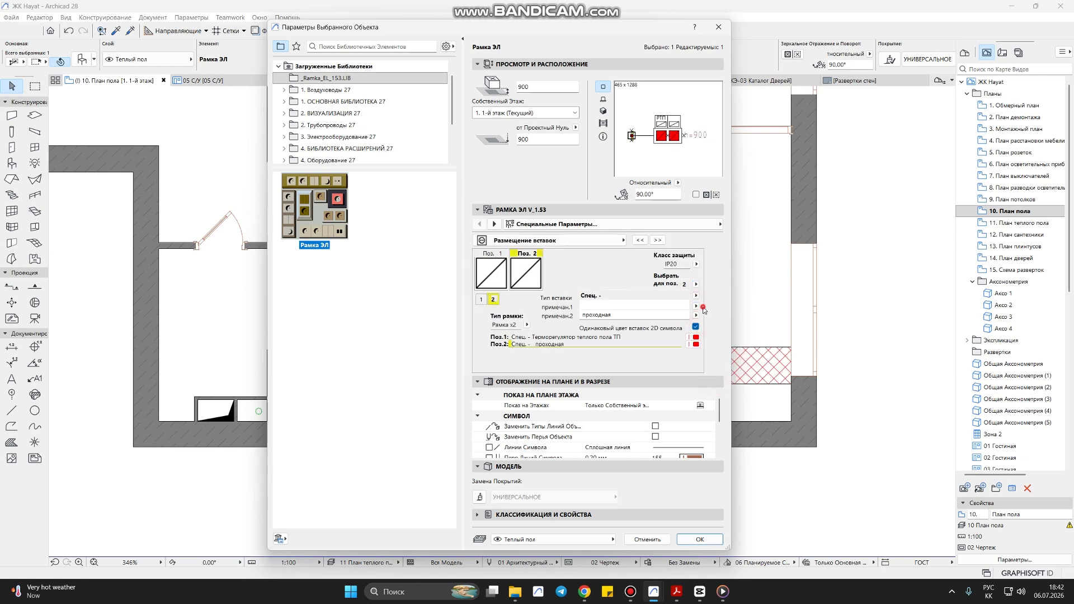
{"action": "left_click", "coordinate": [695, 306]}
{"action": "left_click", "coordinate": [735, 338]}
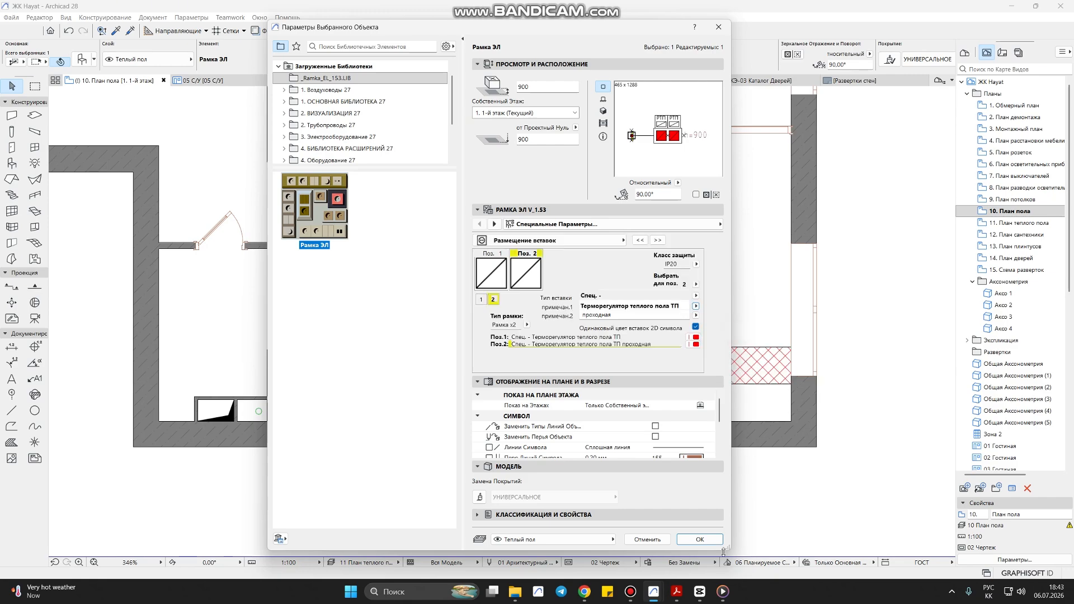
{"action": "left_click", "coordinate": [707, 541]}
- Copy the double thermostat to the room side of the double door's upper jamb and shift it 100 mm up along the wall
{"action": "scroll", "coordinate": [445, 371], "scroll_direction": "up", "scroll_amount": 3}
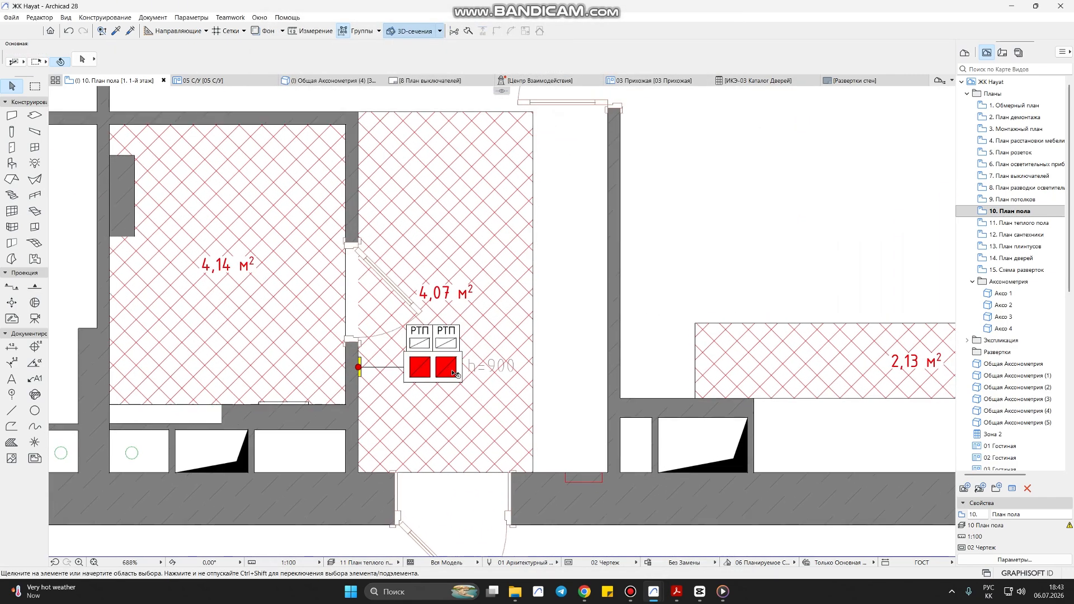
{"action": "left_click", "coordinate": [446, 373]}
{"action": "left_click", "coordinate": [385, 367], "text": "ctrl"}
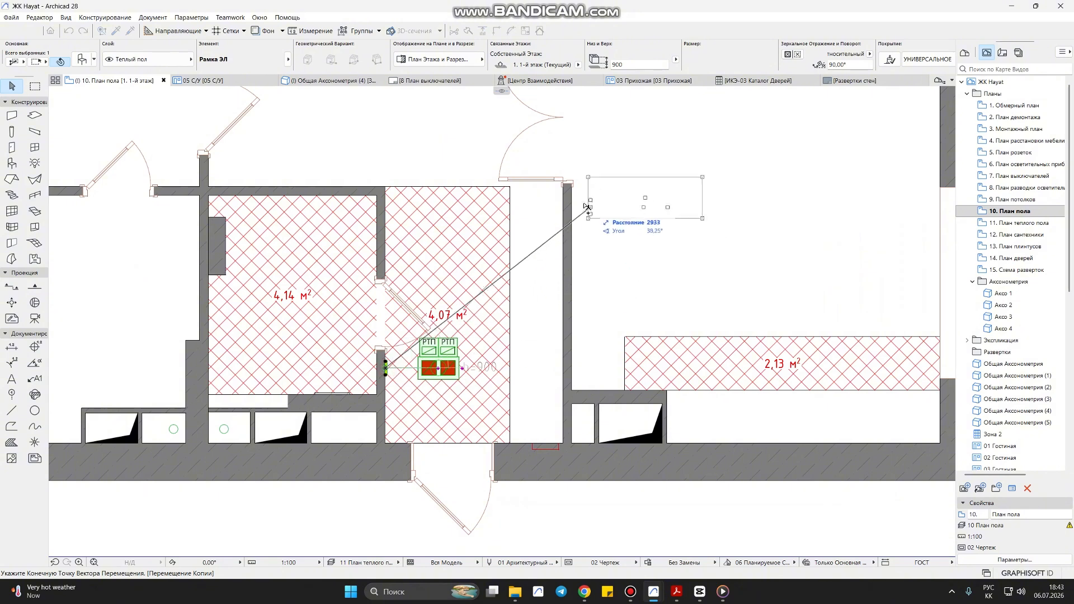
{"action": "middle_click_drag", "start_coordinate": [586, 178], "coordinate": [614, 398]}
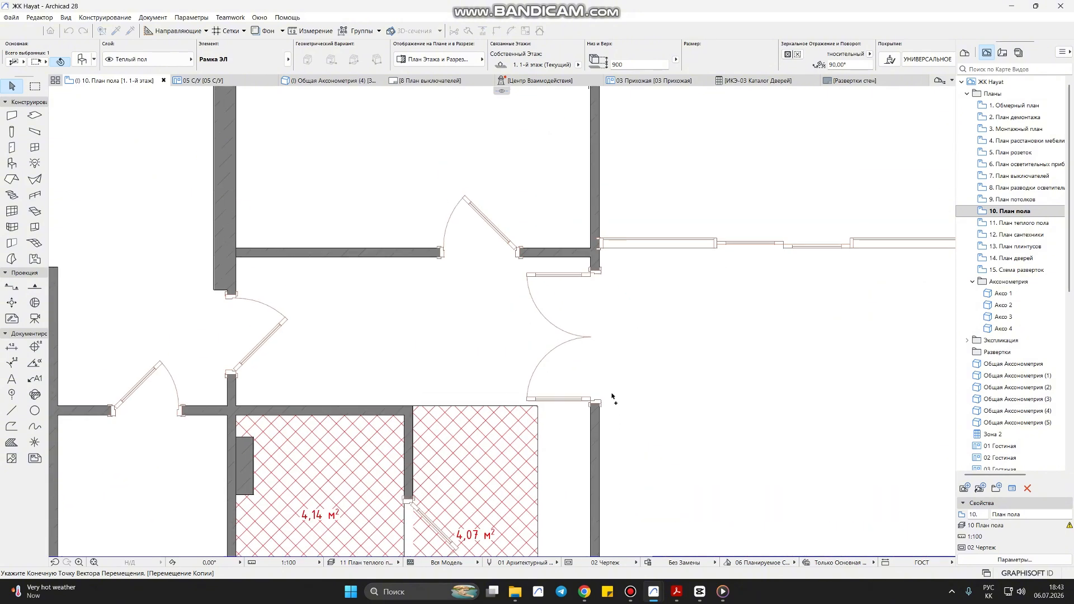
{"action": "left_click", "coordinate": [600, 271]}
{"action": "left_click", "coordinate": [600, 271]}
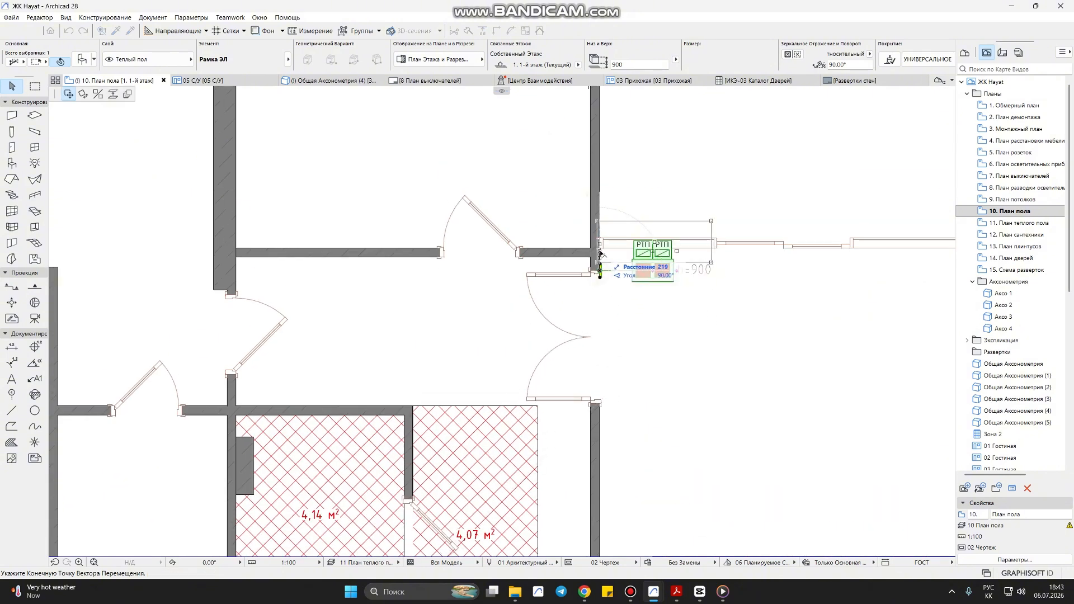
{"action": "type", "text": "100"}
{"action": "key", "text": "Return"}
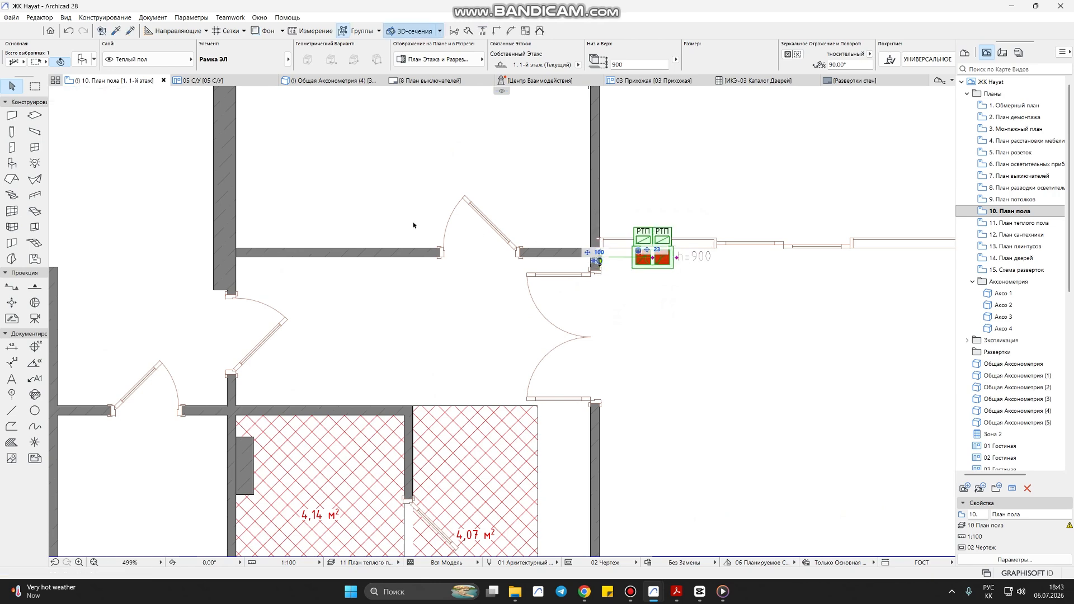
- Change the copied thermostat beside the double door to the single-gang frame type Рамка x1
{"action": "scroll", "coordinate": [601, 278], "scroll_direction": "up", "scroll_amount": 4}
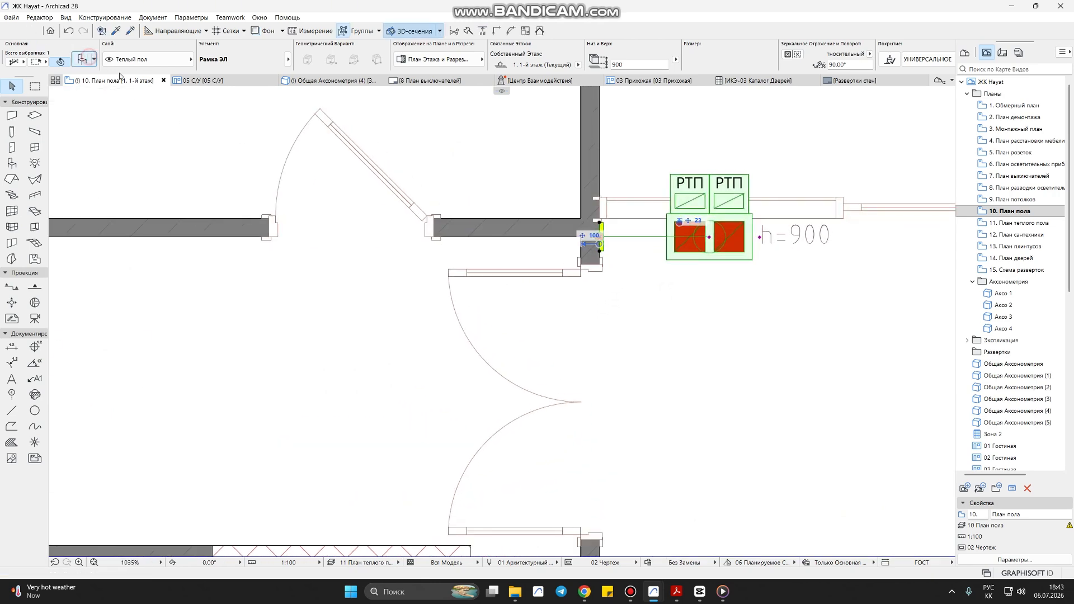
{"action": "key", "text": "ctrl+t"}
{"action": "left_click", "coordinate": [526, 325]}
{"action": "left_click", "coordinate": [551, 320]}
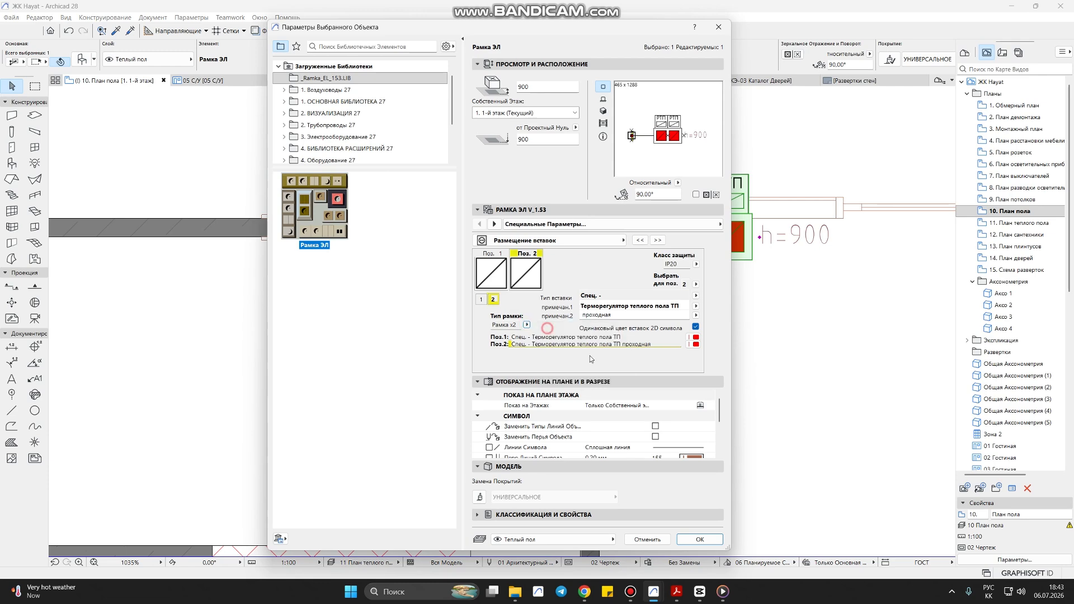
{"action": "left_click", "coordinate": [698, 538]}
{"action": "key", "text": "Escape"}
- Activate the Spline tool and set its layer to Теплый пол
{"action": "scroll", "coordinate": [711, 440], "scroll_direction": "down", "scroll_amount": 2}
{"action": "scroll", "coordinate": [734, 424], "scroll_direction": "down", "scroll_amount": 3}
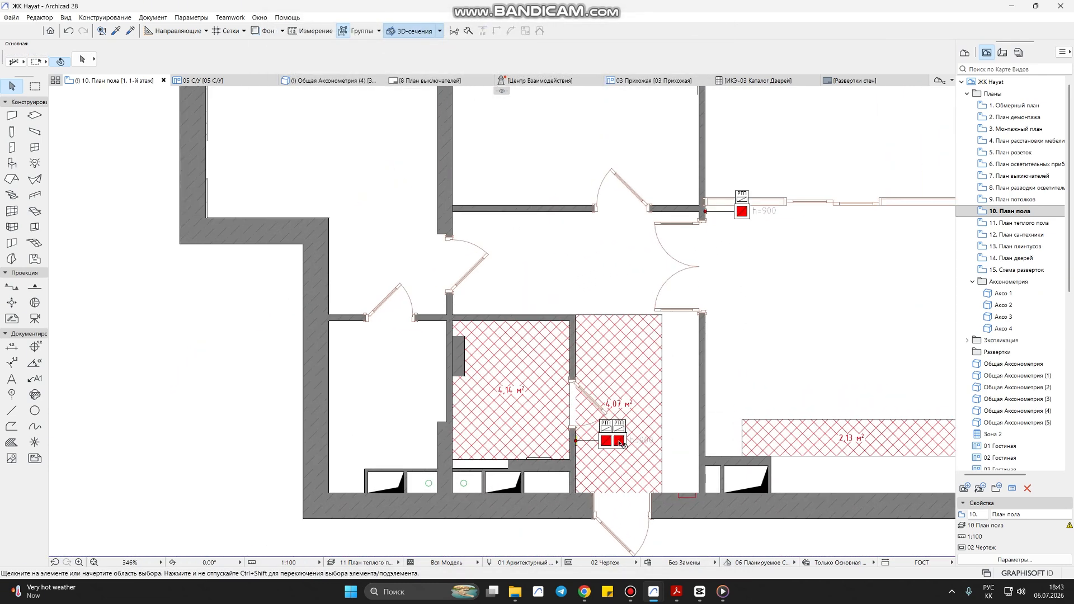
{"action": "left_click", "coordinate": [34, 426]}
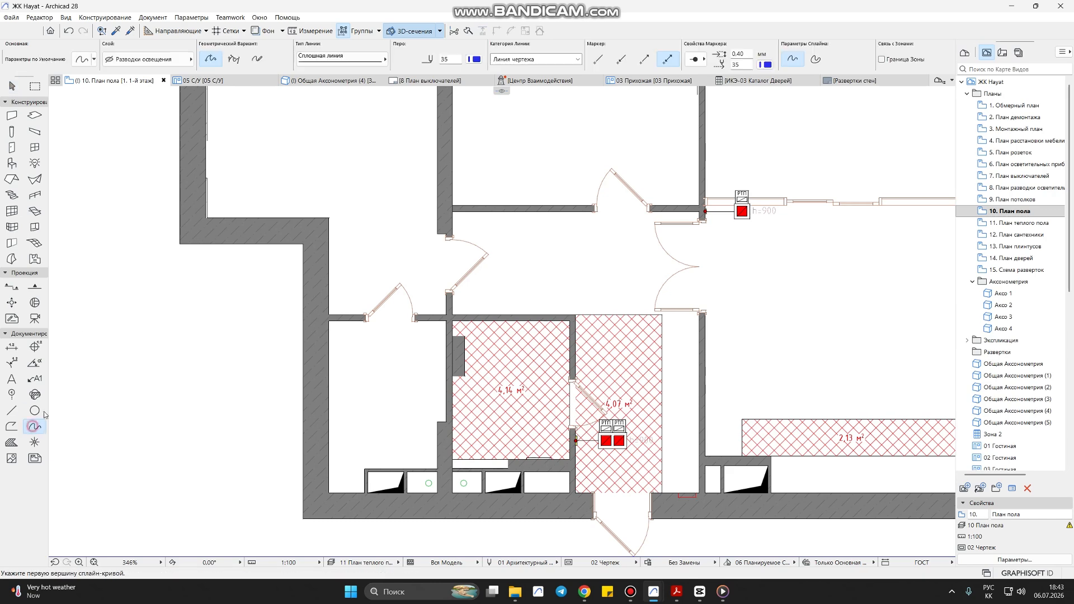
{"action": "left_click", "coordinate": [144, 63]}
{"action": "type", "text": "ьеп"}
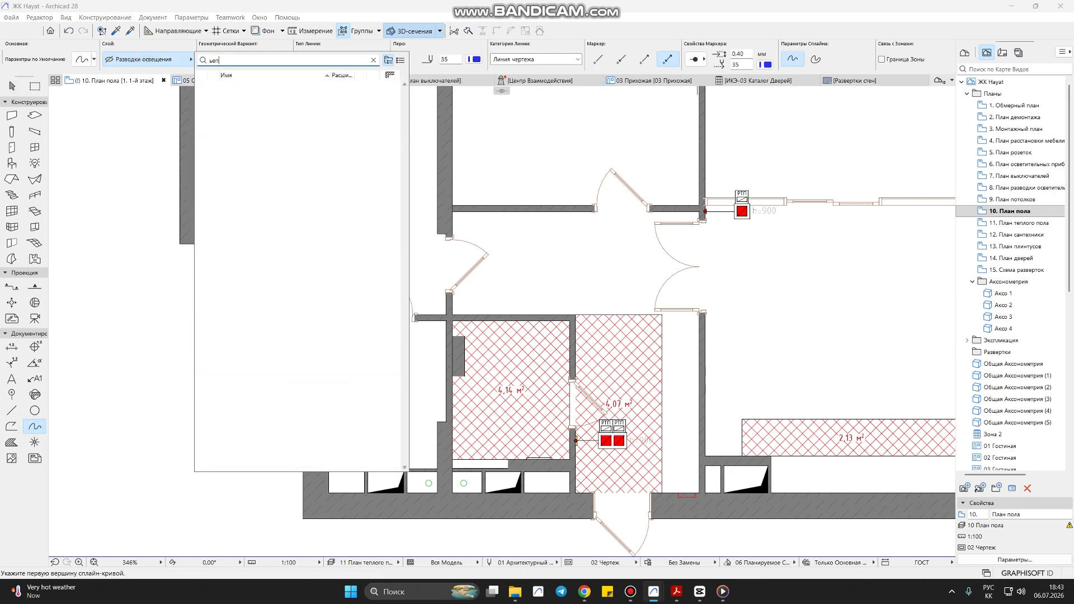
{"action": "key", "text": "BackSpace"}
{"action": "key", "text": "BackSpace"}
{"action": "key", "text": "BackSpace"}
{"action": "type", "text": "теп"}
{"action": "left_click", "coordinate": [270, 32]}
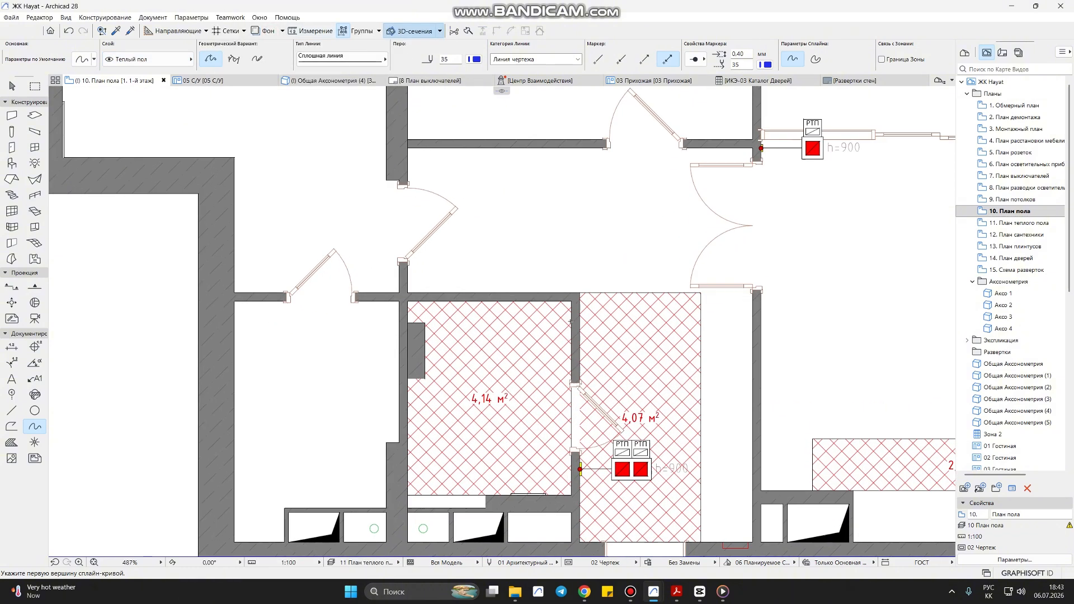
- Draw curved connection lines from the 4,07 м² and 4,14 м² heated zones to the two inserts of the hallway thermostat
{"action": "scroll", "coordinate": [563, 365], "scroll_direction": "up", "scroll_amount": 2}
{"action": "left_click", "coordinate": [705, 290]}
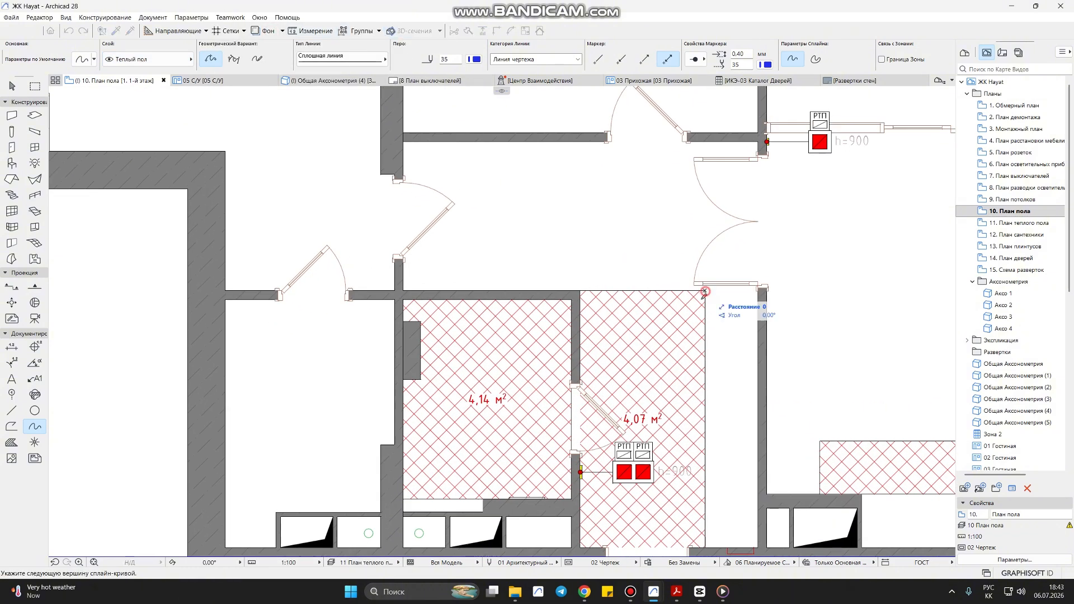
{"action": "left_click", "coordinate": [571, 496]}
{"action": "left_click", "coordinate": [558, 443]}
{"action": "double_click", "coordinate": [623, 471]}
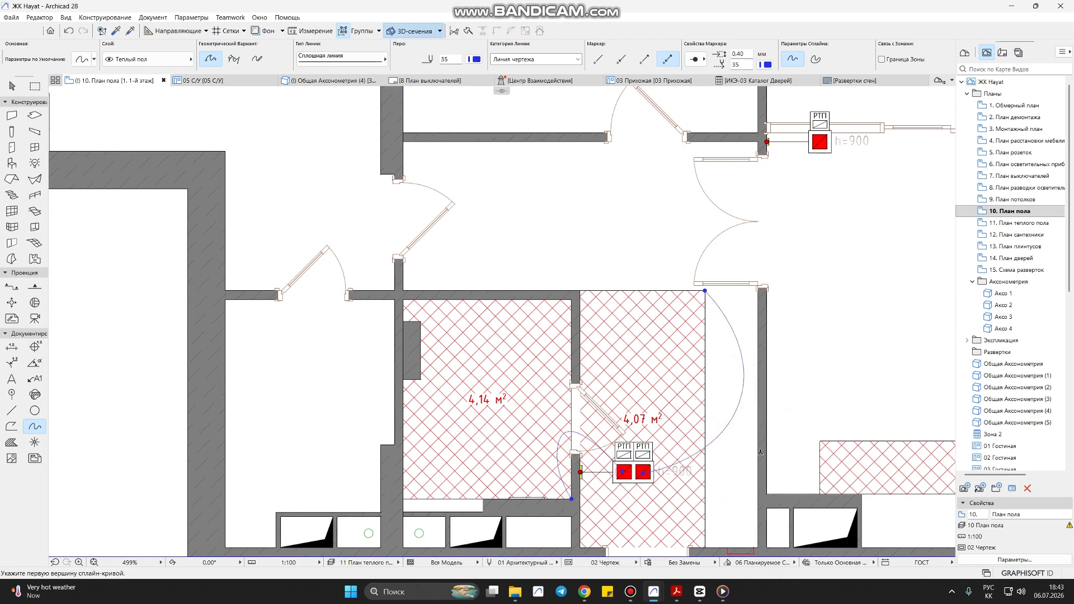
- Draw a curved connection line from the corner of the 2,13 м² heated zone to the single thermostat by the double door
{"action": "middle_click_drag", "start_coordinate": [831, 428], "coordinate": [621, 514]}
{"action": "left_click", "coordinate": [609, 527]}
{"action": "left_click", "coordinate": [584, 451]}
{"action": "left_click", "coordinate": [625, 334]}
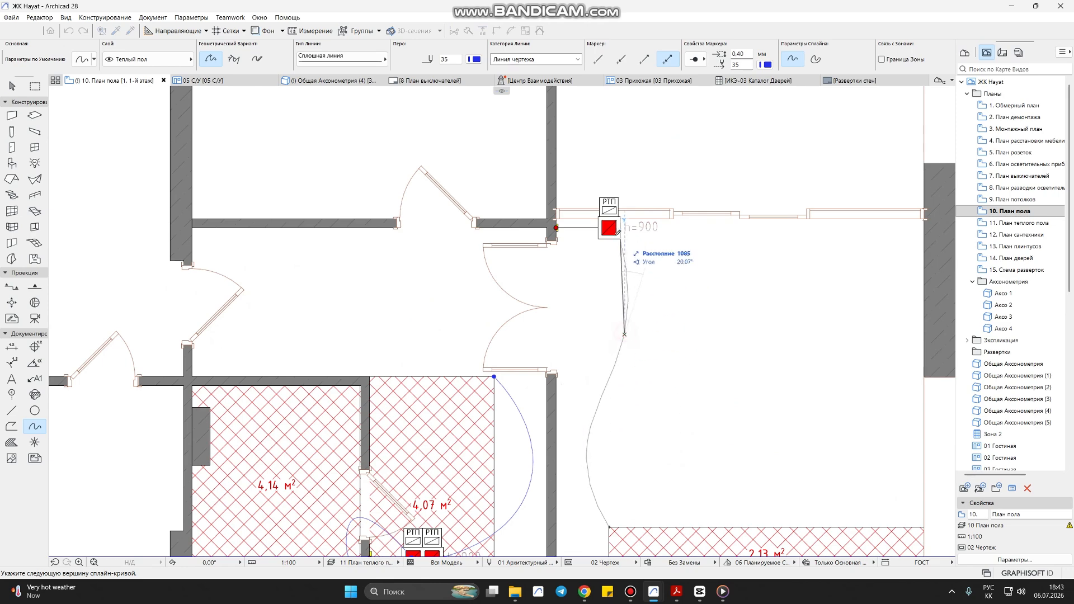
{"action": "double_click", "coordinate": [609, 227]}
- Activate the linear Dimension tool and set its layer to Теплый пол
{"action": "scroll", "coordinate": [647, 290], "scroll_direction": "down", "scroll_amount": 4}
{"action": "middle_click_drag", "start_coordinate": [647, 289], "coordinate": [619, 268]}
{"action": "left_click", "coordinate": [11, 346]}
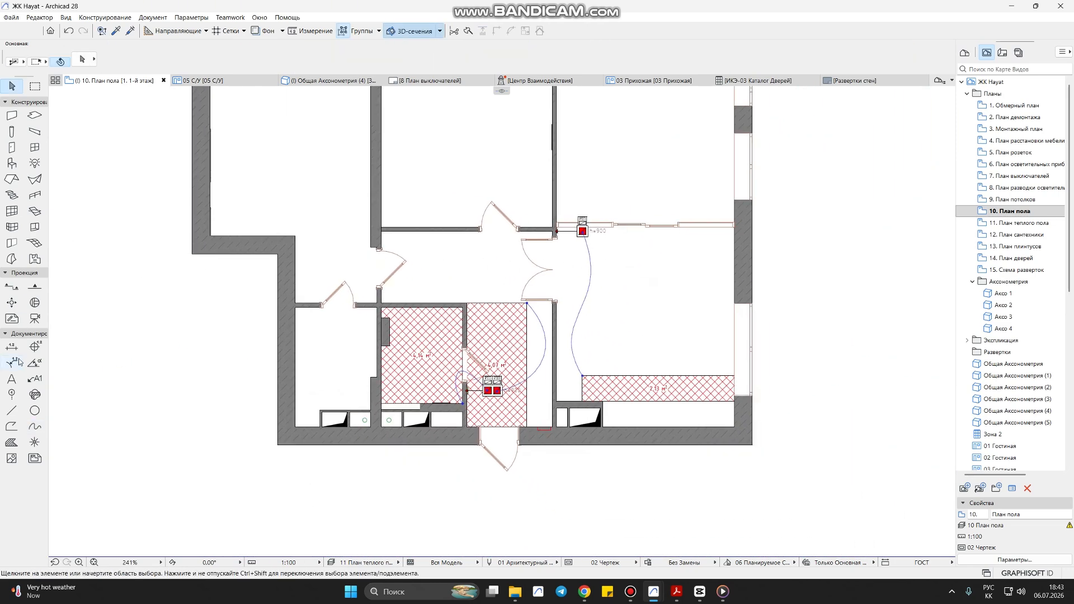
{"action": "left_click", "coordinate": [170, 59]}
{"action": "type", "text": "теп"}
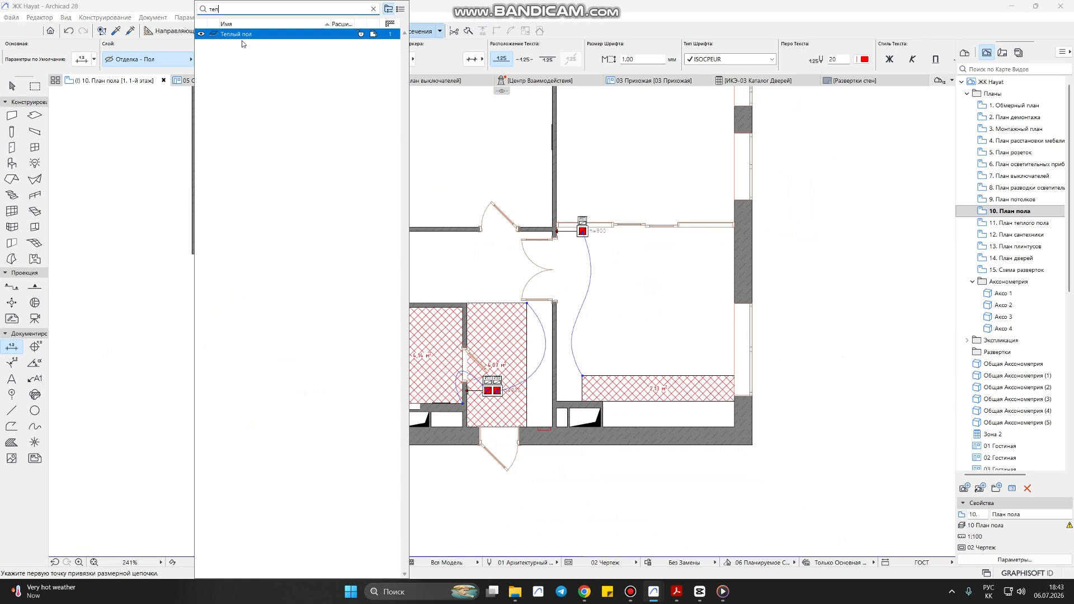
{"action": "left_click", "coordinate": [244, 37]}
- Dimension the 4,07 м² hallway zone's width and its gap to the neighbouring wall, placing the chain inside the zone's upper edge
{"action": "left_click", "coordinate": [468, 304]}
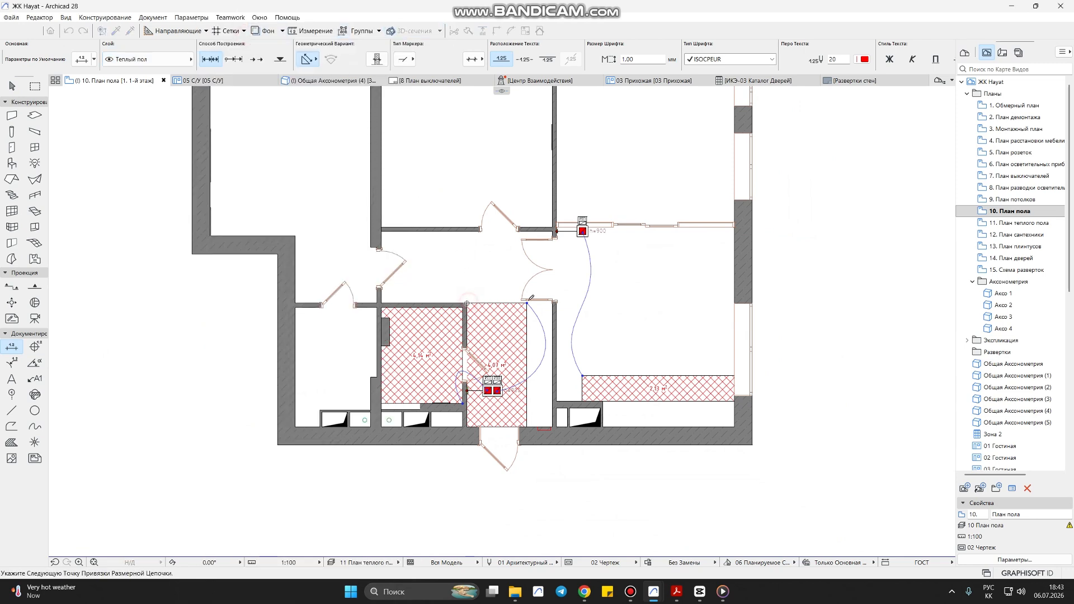
{"action": "left_click", "coordinate": [526, 303]}
{"action": "right_click", "coordinate": [534, 268]}
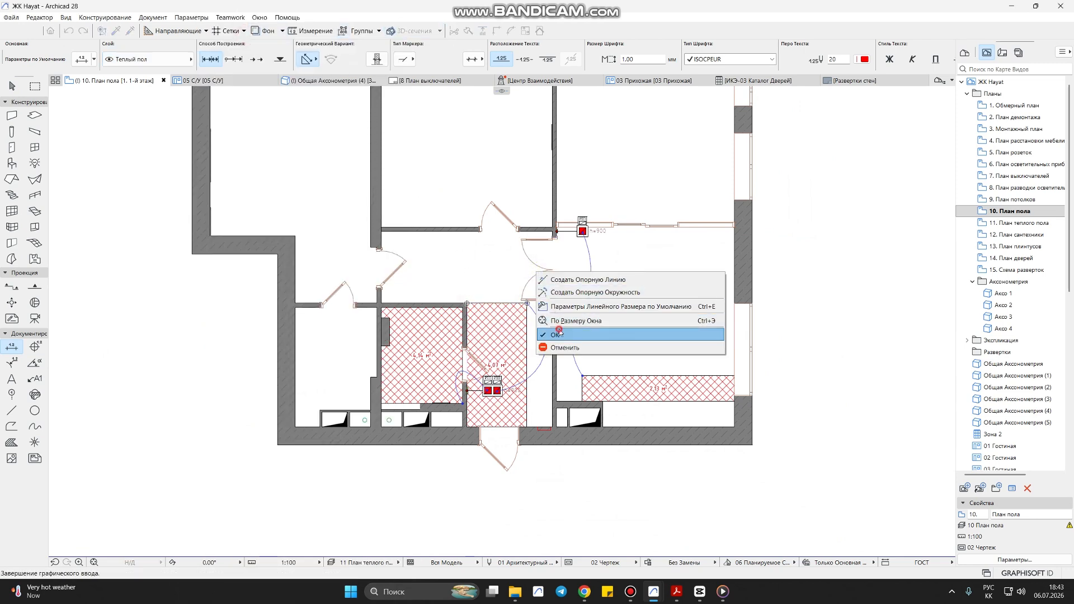
{"action": "left_click", "coordinate": [556, 332]}
{"action": "left_click", "coordinate": [508, 315]}
- Dimension the 4,07 м² hallway zone's length, placing the vertical dimension in the gap beside the zone
{"action": "left_click", "coordinate": [527, 304]}
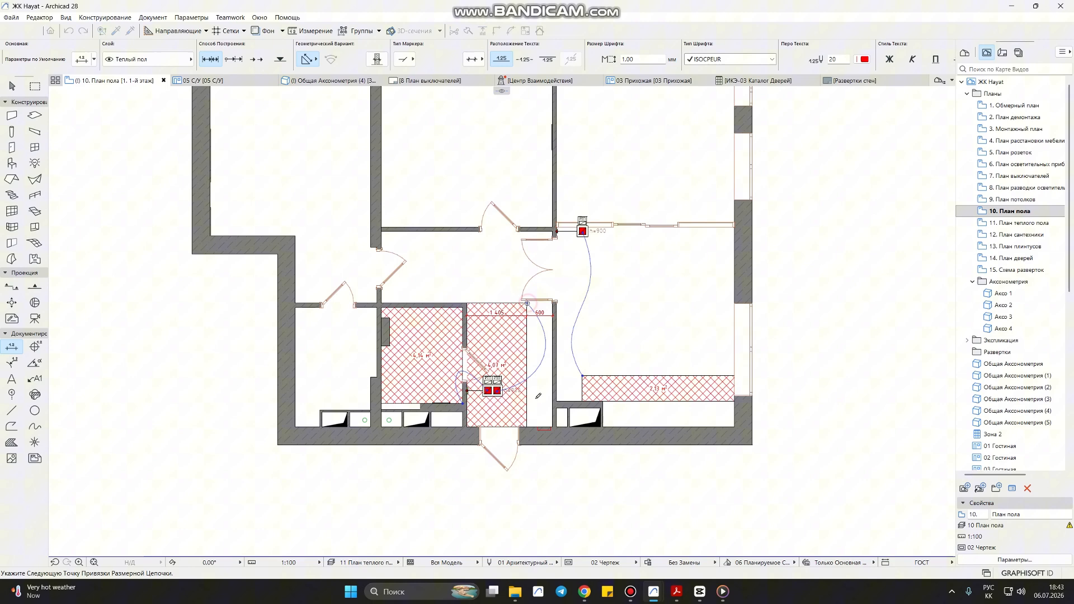
{"action": "left_click", "coordinate": [527, 427]}
{"action": "right_click", "coordinate": [518, 319]}
{"action": "left_click", "coordinate": [537, 385]}
{"action": "left_click", "coordinate": [537, 375]}
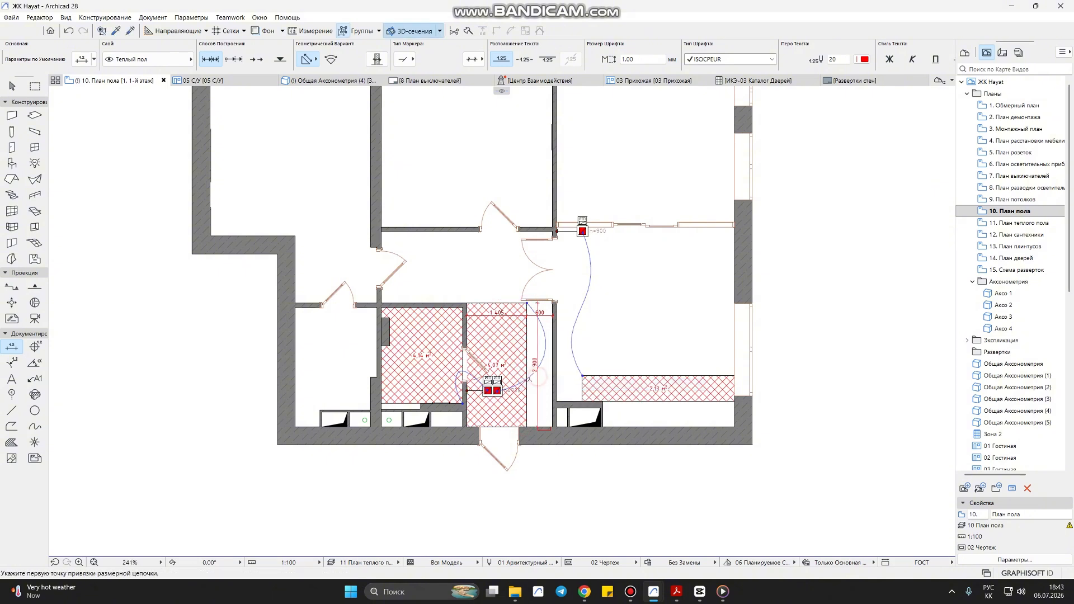
- Select all linear dimensions on the plan and set their text pen to 1
{"action": "key", "text": "ctrl+a"}
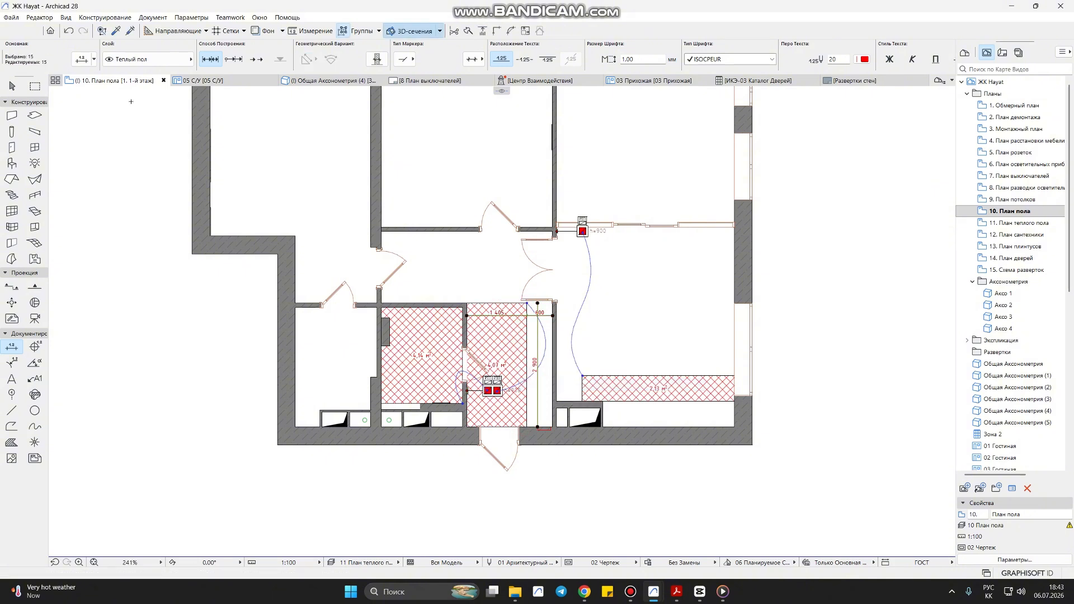
{"action": "left_click", "coordinate": [92, 65]}
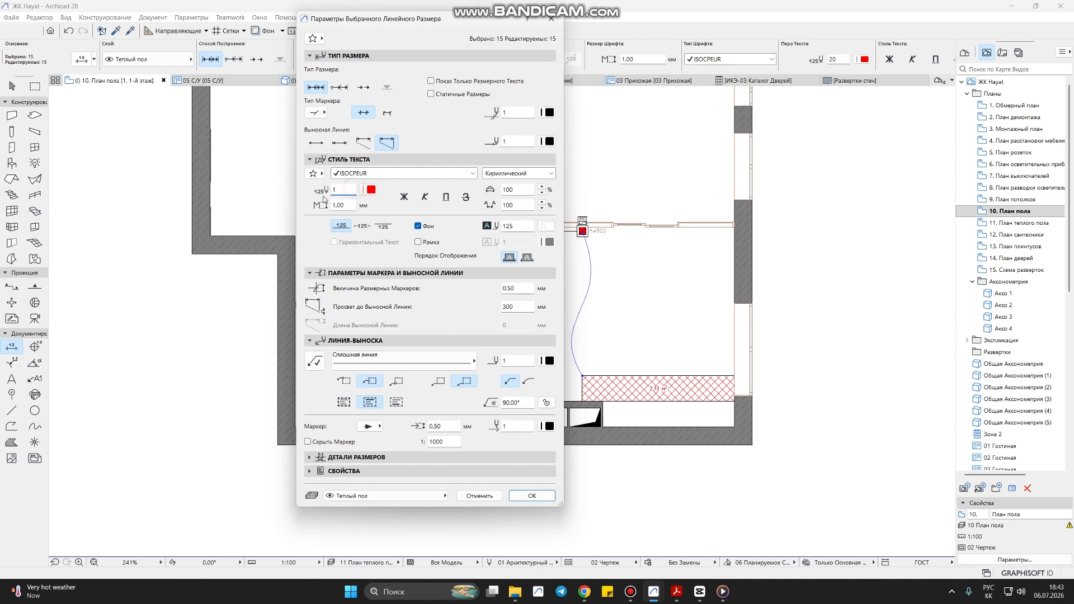
{"action": "type", "text": "1"}
{"action": "key", "text": "Return"}
{"action": "key", "text": "Escape"}
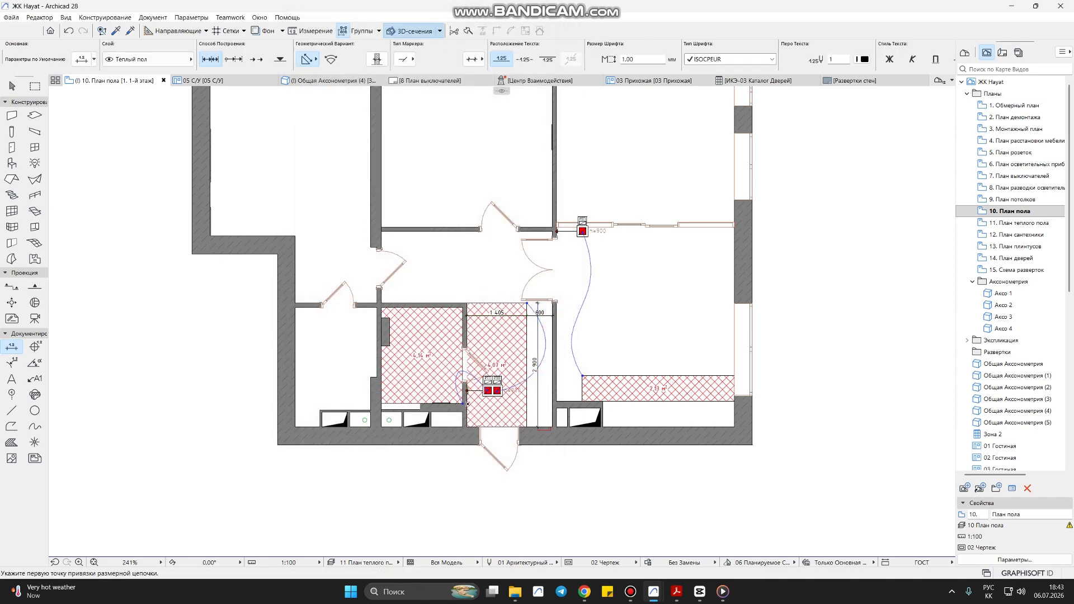
- Dimension the width of the 4,14 м² heated zone, placing the dimension inside the zone near its lower edge
{"action": "left_click", "coordinate": [463, 404]}
{"action": "left_click", "coordinate": [382, 403]}
{"action": "right_click", "coordinate": [401, 353]}
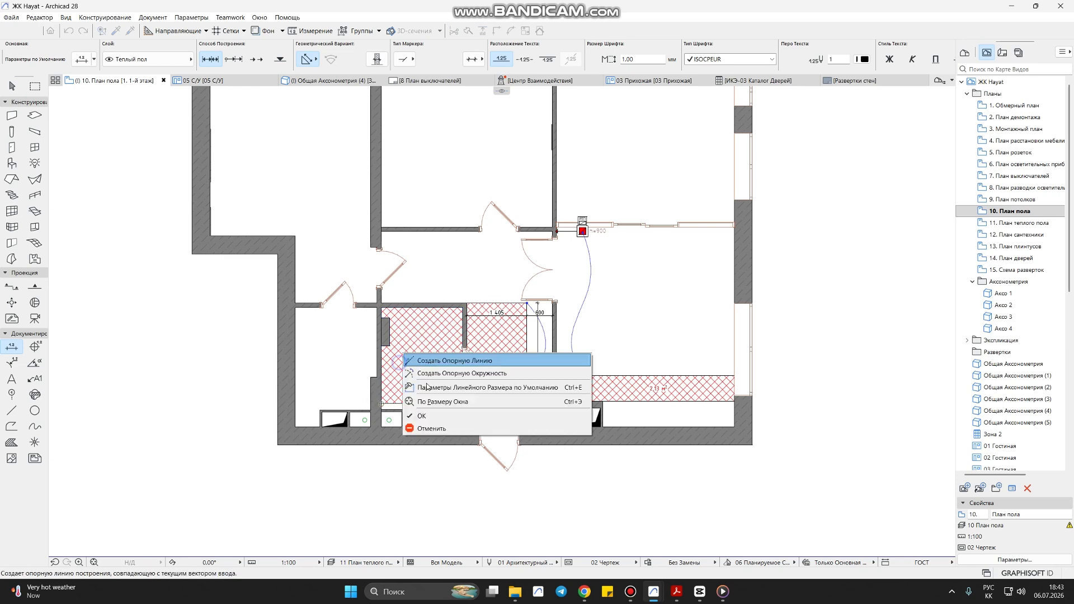
{"action": "left_click", "coordinate": [430, 415]}
{"action": "left_click", "coordinate": [429, 394]}
{"action": "scroll", "coordinate": [429, 395], "scroll_direction": "up", "scroll_amount": 3}
{"action": "key", "text": "Escape"}
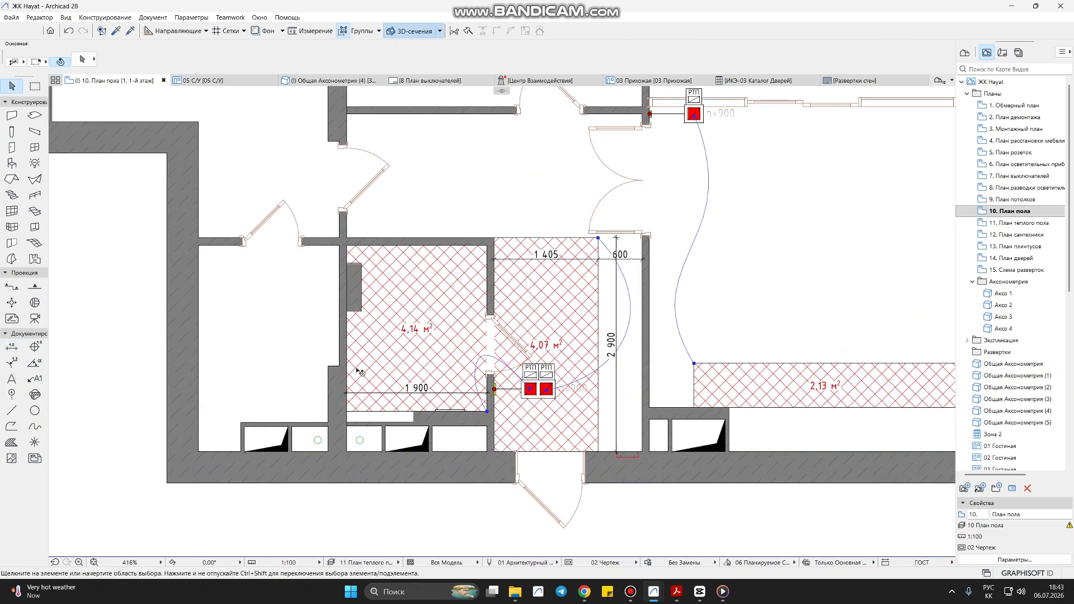
- Cut a 600 mm wide notch from the 4,14 м² zone's lower-left corner and trim away its strip above the wall projection
{"action": "left_click", "coordinate": [348, 384]}
{"action": "left_click", "coordinate": [348, 382]}
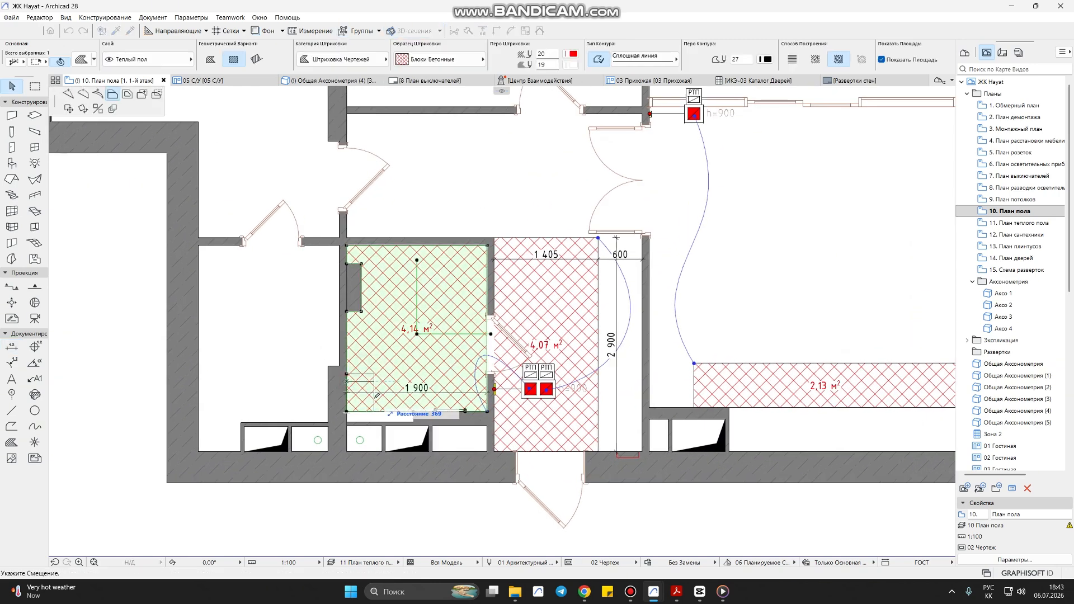
{"action": "type", "text": "600"}
{"action": "key", "text": "Return"}
{"action": "left_click", "coordinate": [376, 374]}
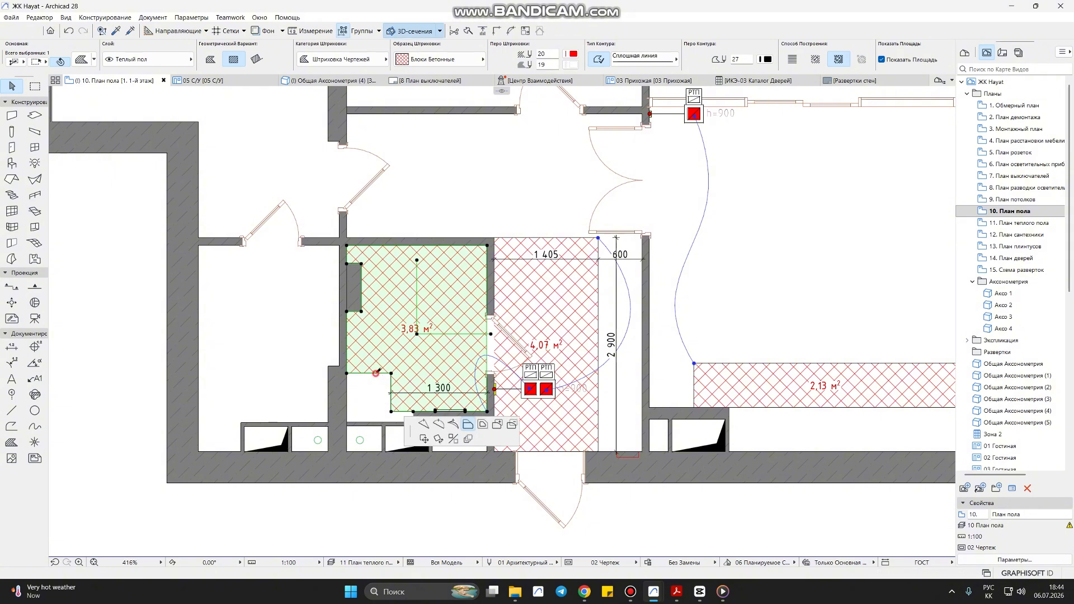
{"action": "left_click", "coordinate": [380, 360]}
{"action": "key", "text": "Escape"}
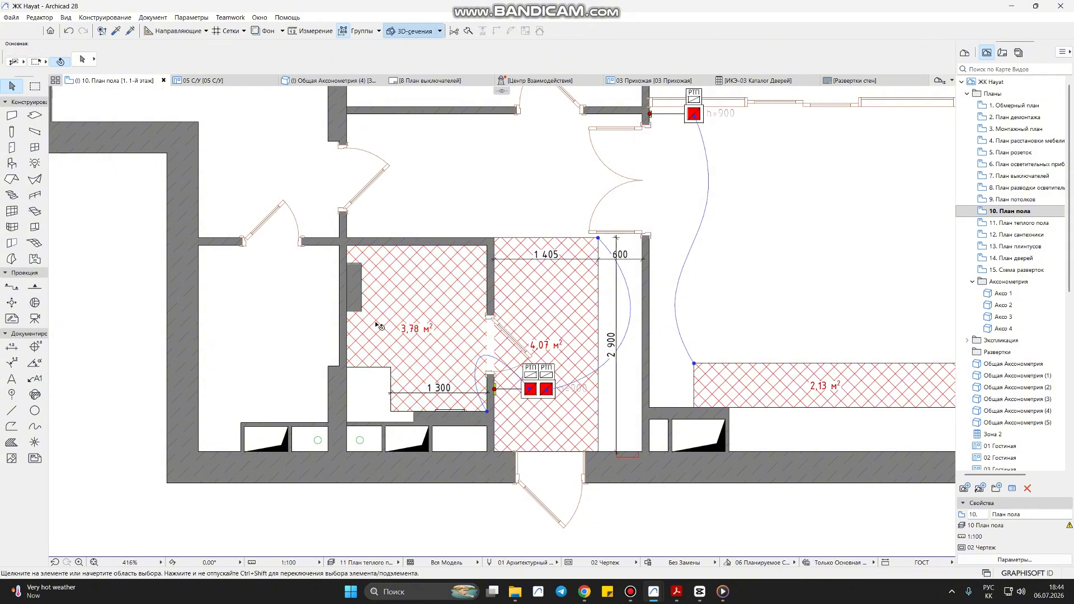
{"action": "left_click", "coordinate": [441, 333]}
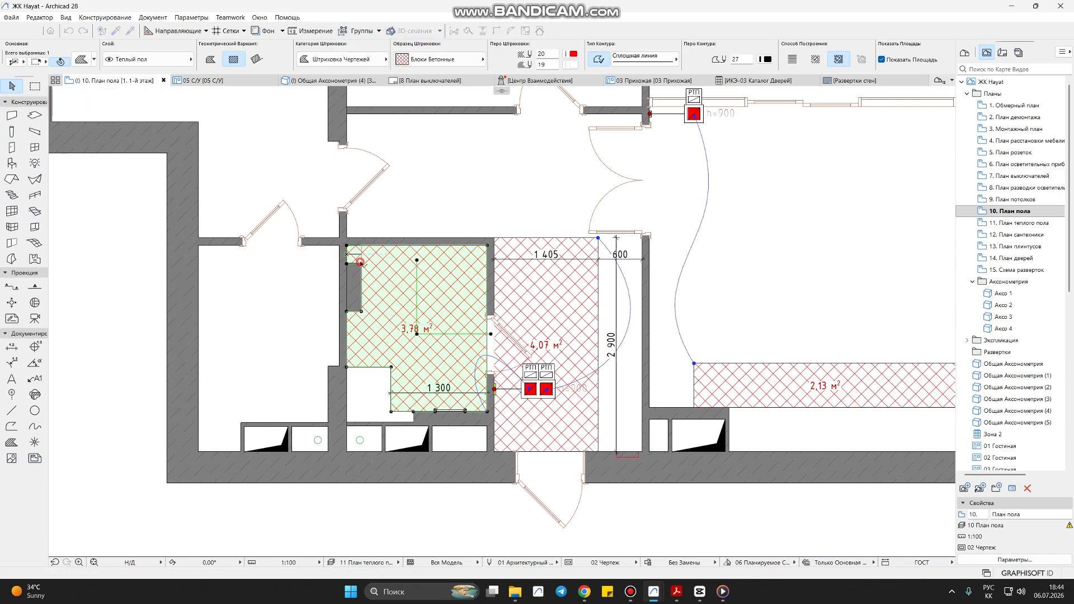
{"action": "key", "text": "Escape"}
- Extend the 1 300 mm dimension chain across the notch to the left wall of the 3,73 м² zone's room
{"action": "scroll", "coordinate": [411, 354], "scroll_direction": "down", "scroll_amount": 3}
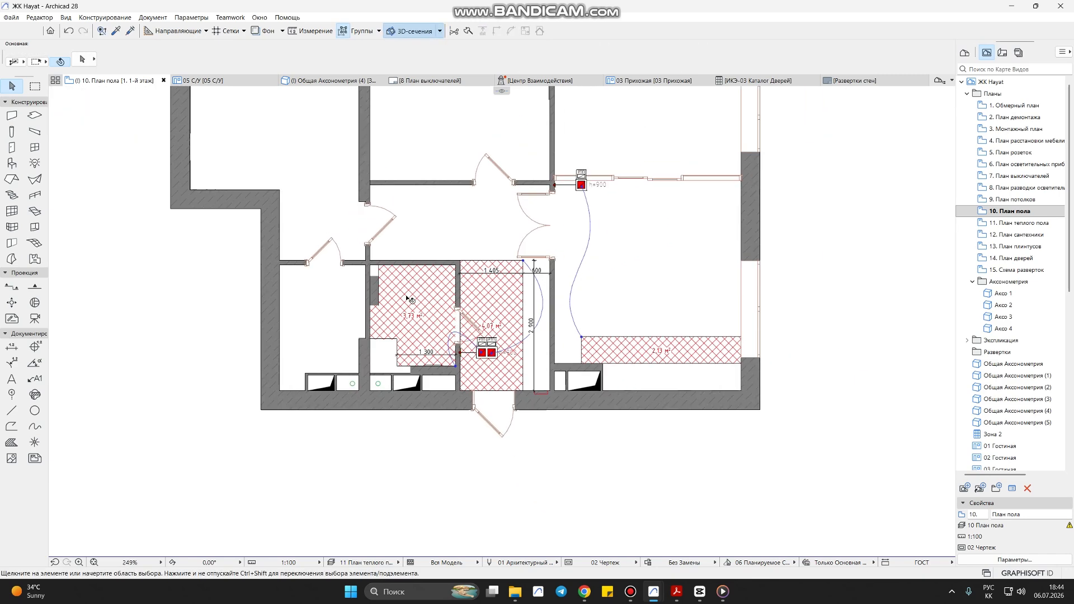
{"action": "left_click", "coordinate": [412, 350]}
{"action": "left_click", "coordinate": [373, 371]}
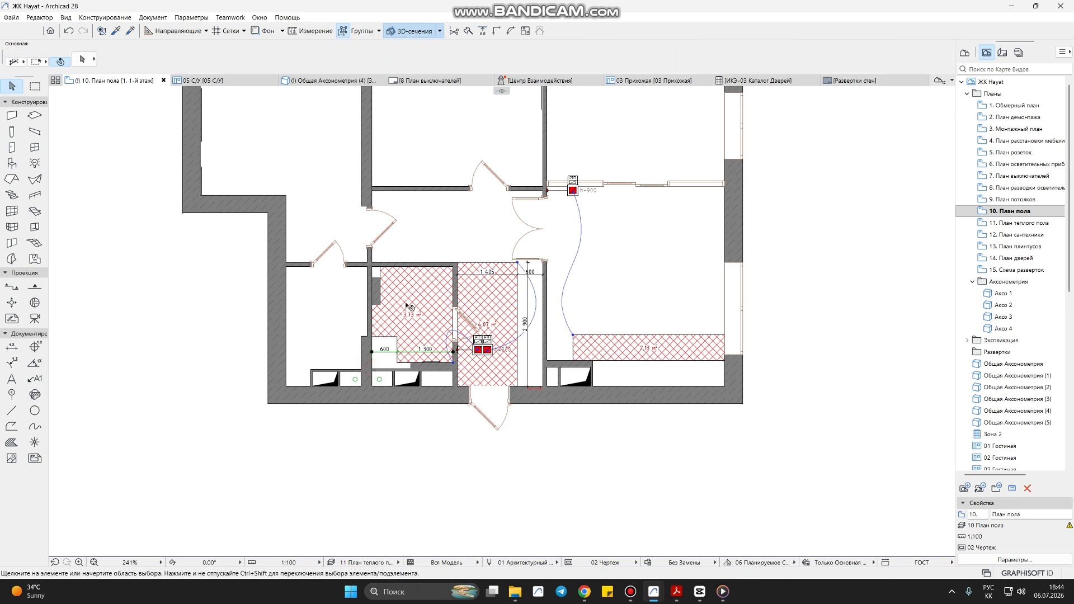
{"action": "left_click", "coordinate": [411, 351], "text": "alt"}
- Dimension the left side of the 3,73 м² zone's room with a vertical chain covering the notch, wall projection and upper niche
{"action": "left_click", "coordinate": [371, 371]}
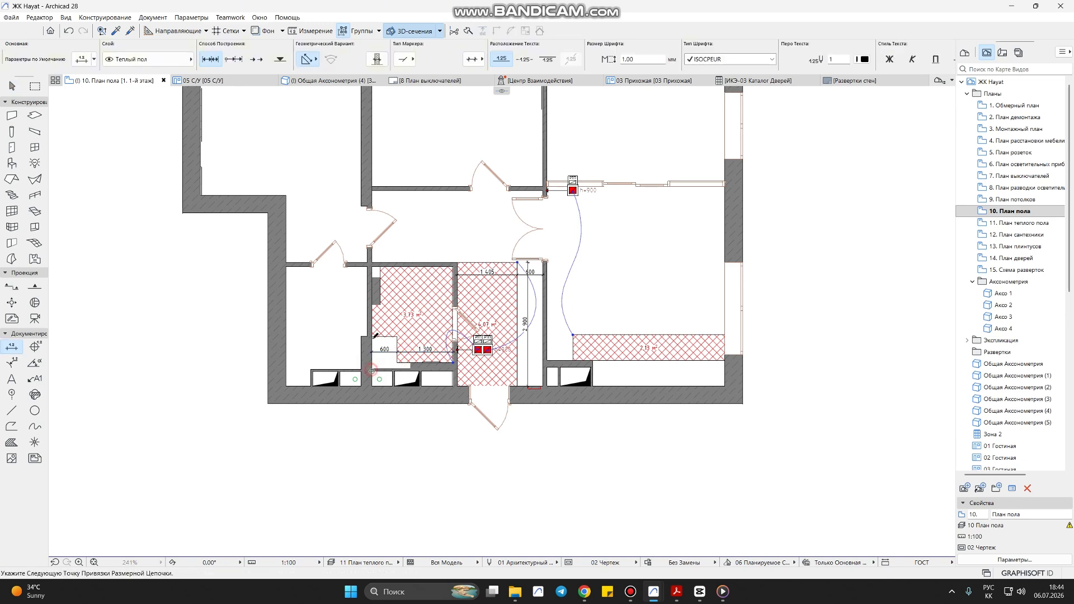
{"action": "left_click", "coordinate": [372, 338]}
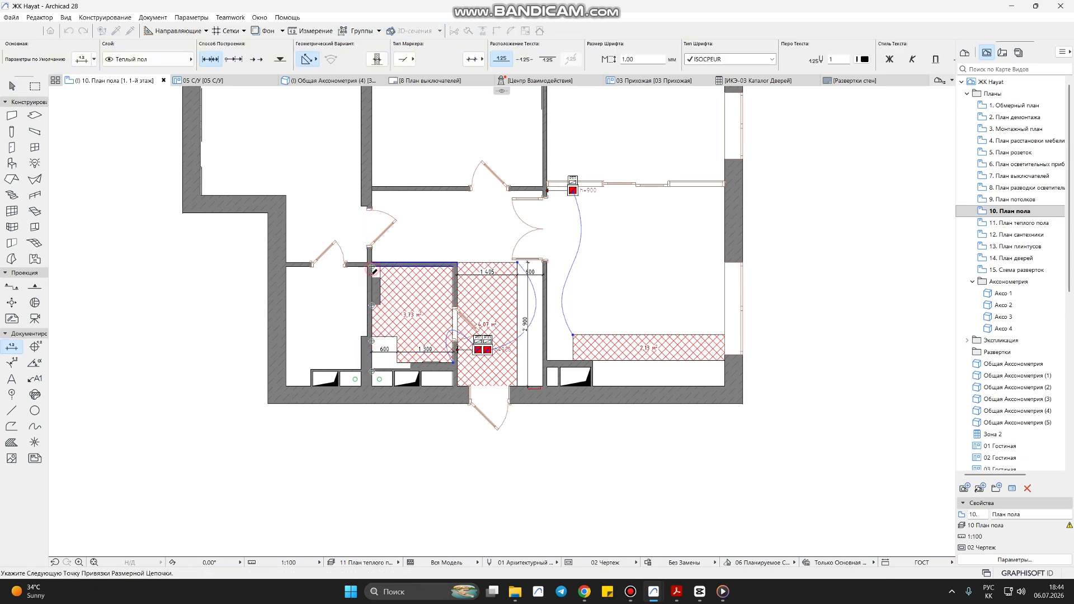
{"action": "left_click", "coordinate": [371, 277]}
{"action": "right_click", "coordinate": [385, 272]}
{"action": "left_click", "coordinate": [391, 334]}
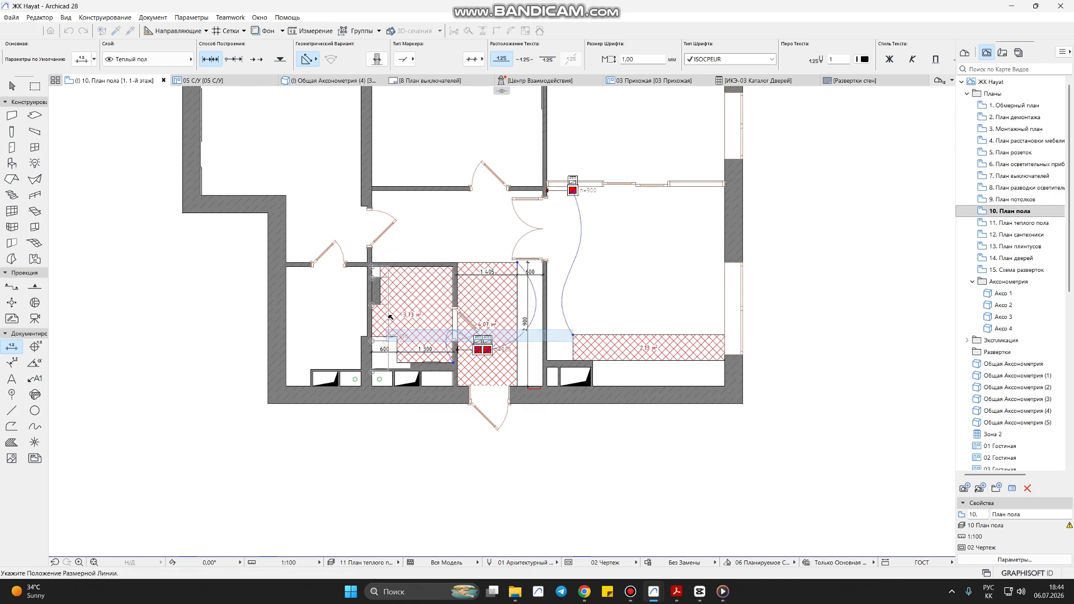
{"action": "left_click", "coordinate": [388, 341]}
- Shift the notch's 600 mm dimension text clear of the vertical dimension chain
{"action": "scroll", "coordinate": [391, 349], "scroll_direction": "up", "scroll_amount": 4}
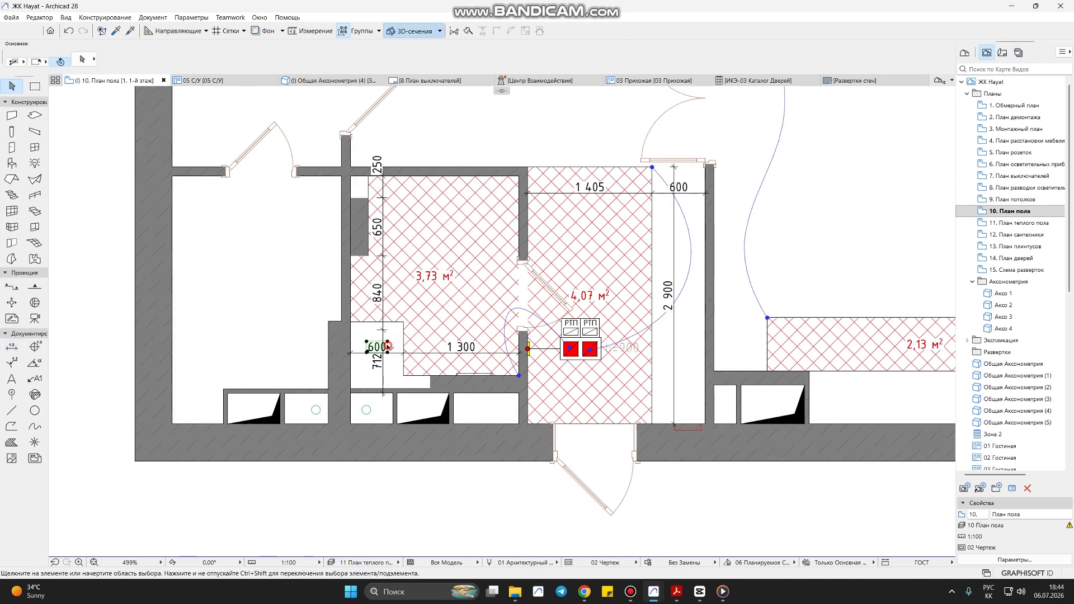
{"action": "left_click", "coordinate": [387, 342]}
{"action": "left_click", "coordinate": [403, 342]}
{"action": "left_click", "coordinate": [414, 351], "text": "alt"}
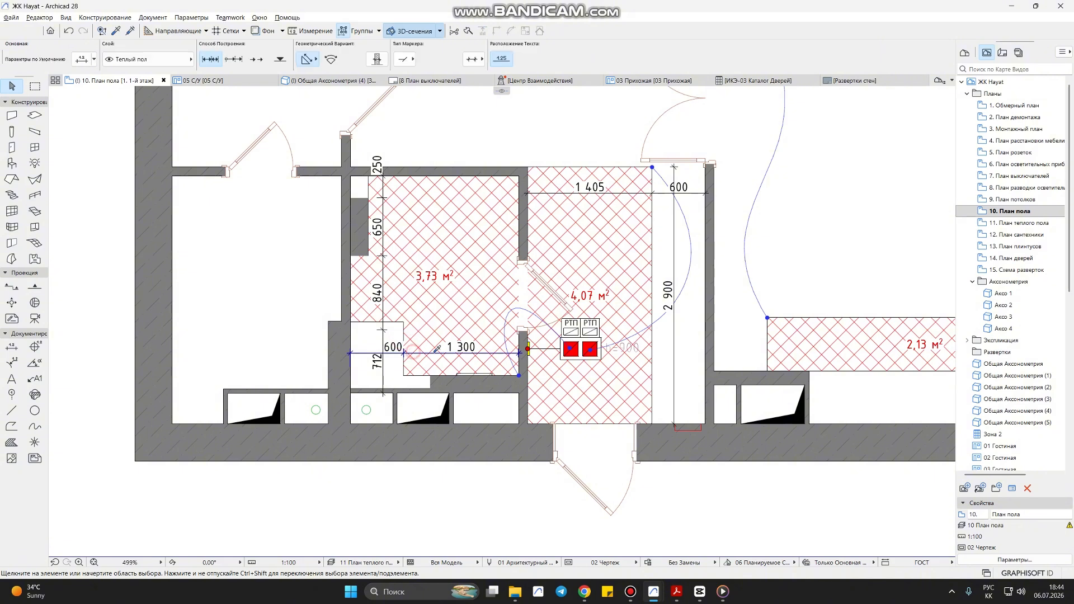
- Dimension the 3,73 м² zone's full height, placing the vertical dimension inside the zone along its right edge
{"action": "left_click", "coordinate": [437, 348], "text": "alt"}
{"action": "scroll", "coordinate": [472, 349], "scroll_direction": "down", "scroll_amount": 2}
{"action": "left_click", "coordinate": [506, 366]}
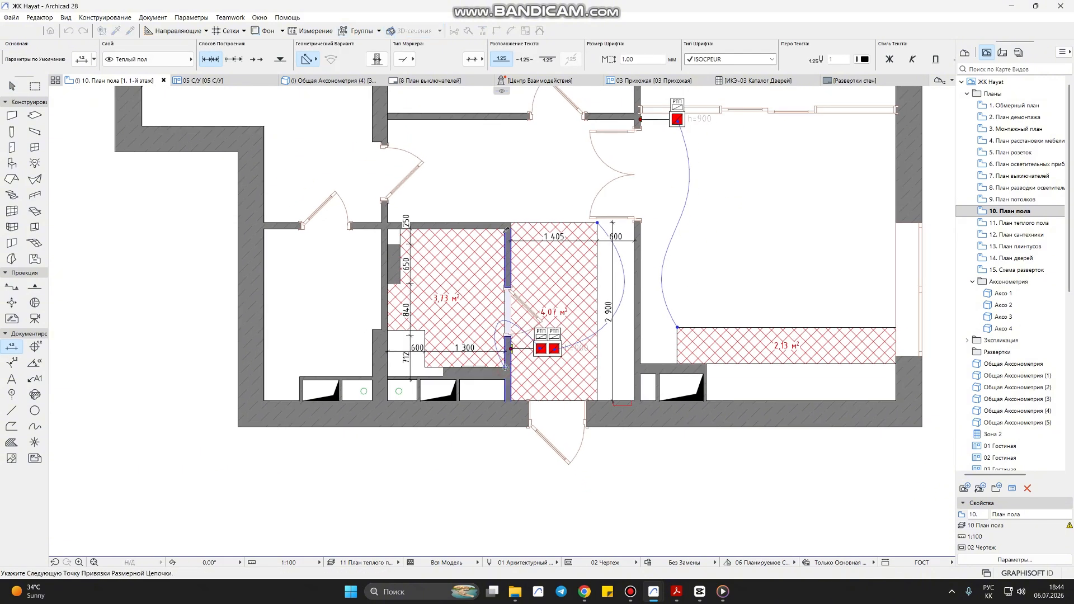
{"action": "right_click", "coordinate": [501, 213]}
{"action": "left_click", "coordinate": [528, 288]}
{"action": "left_click", "coordinate": [505, 228]}
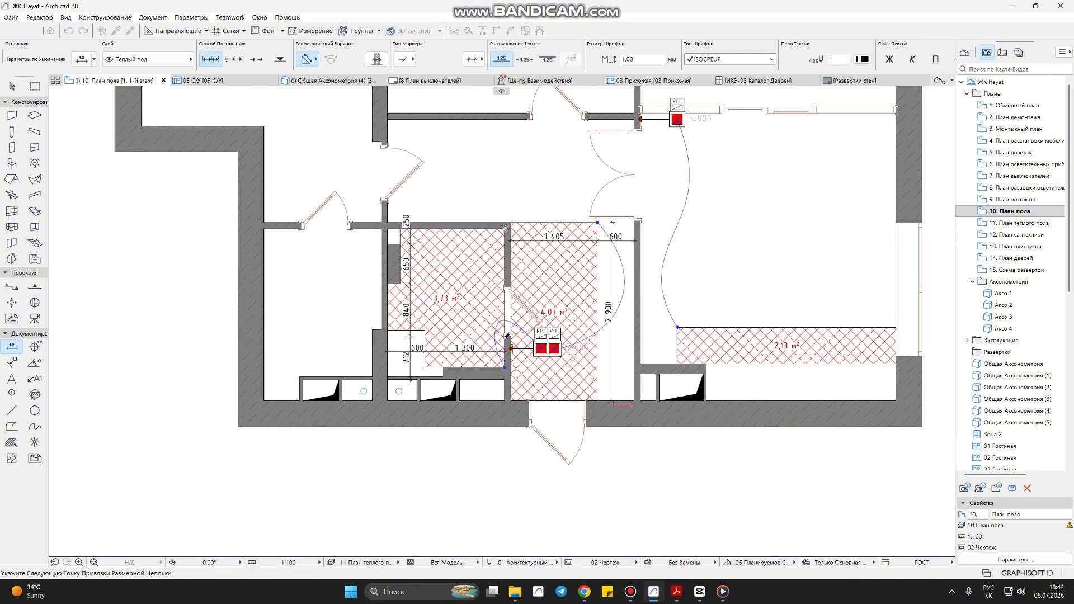
{"action": "double_click", "coordinate": [506, 366]}
{"action": "left_click", "coordinate": [495, 278]}
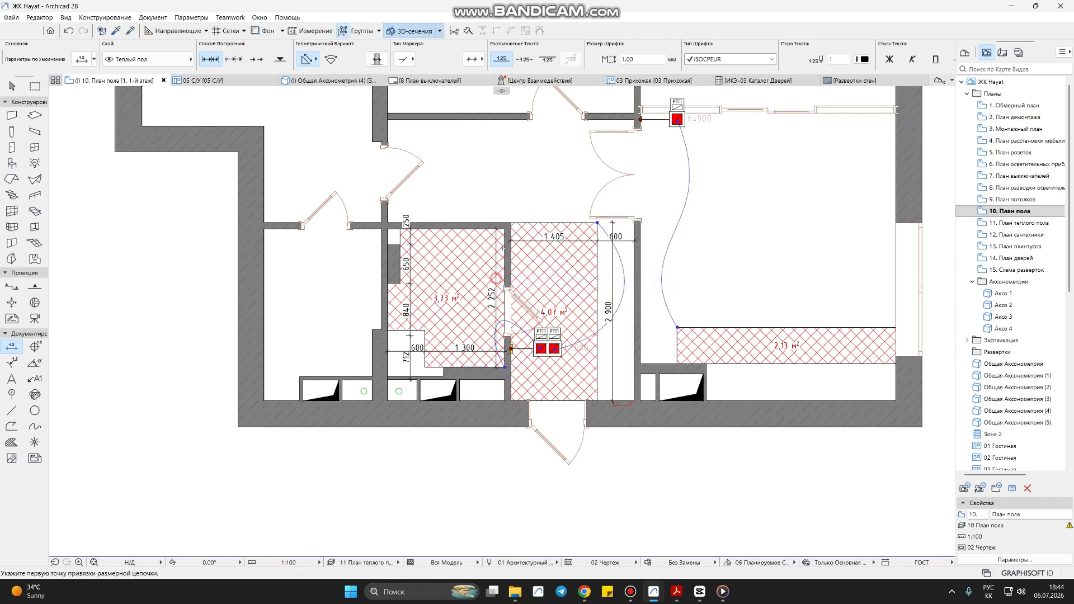
- Dimension the 3,73 м² zone's upper width and the niche beside it, placing the chain just below the upper wall
{"action": "left_click", "coordinate": [506, 228]}
{"action": "right_click", "coordinate": [419, 204]}
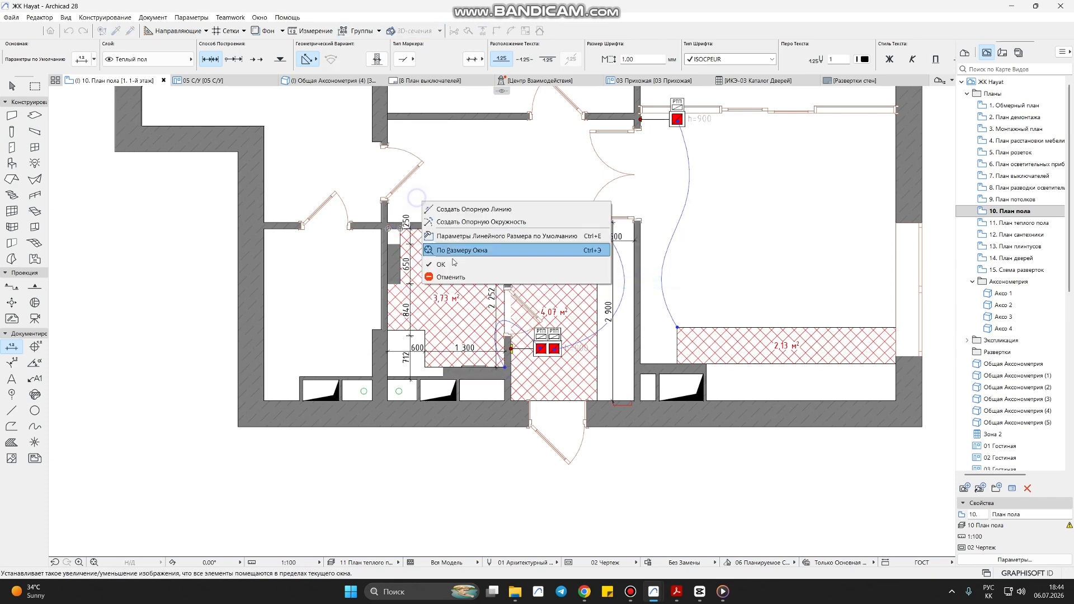
{"action": "left_click", "coordinate": [515, 249]}
{"action": "key", "text": "Escape"}
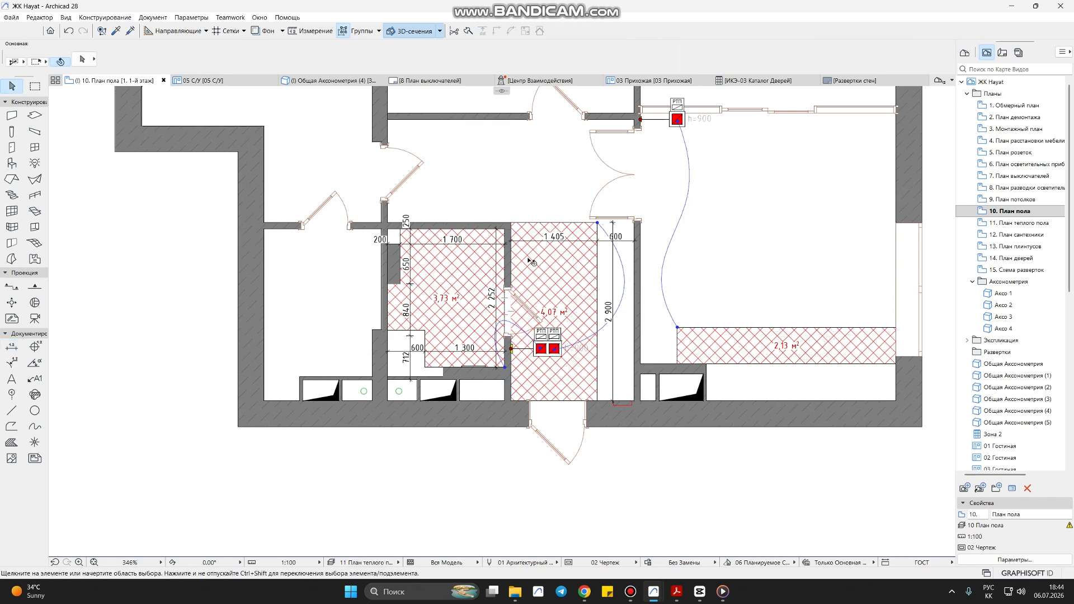
{"action": "scroll", "coordinate": [553, 310], "scroll_direction": "down", "scroll_amount": 2}
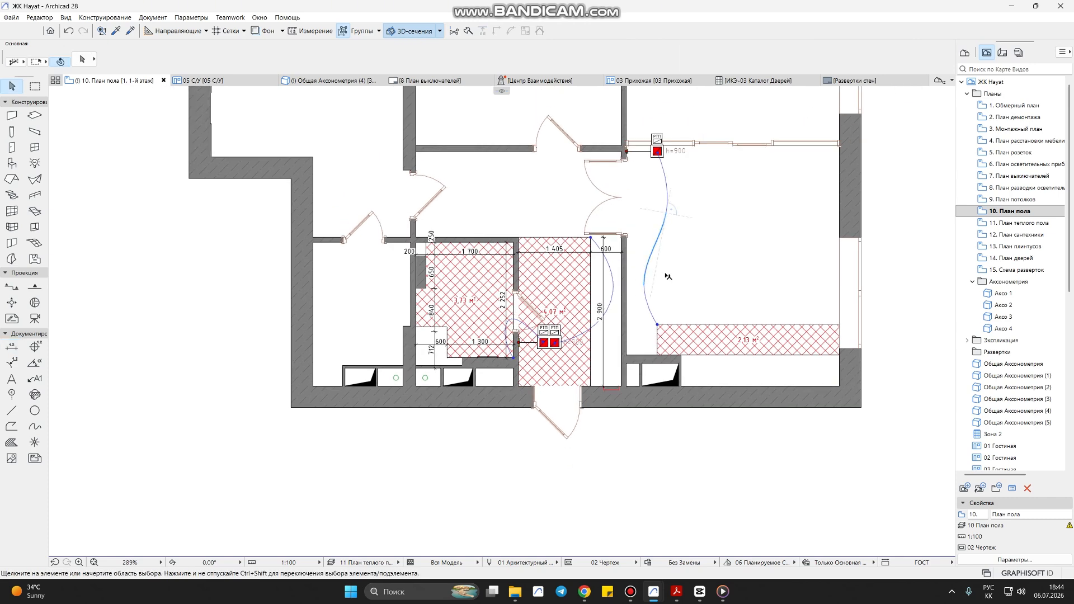
{"action": "left_click", "coordinate": [630, 591]}
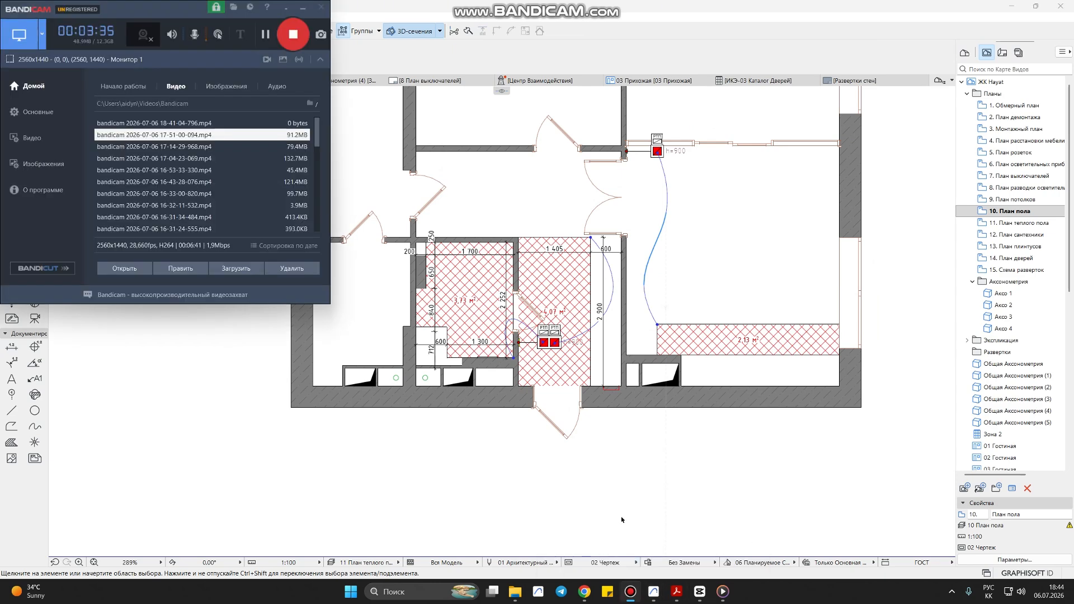